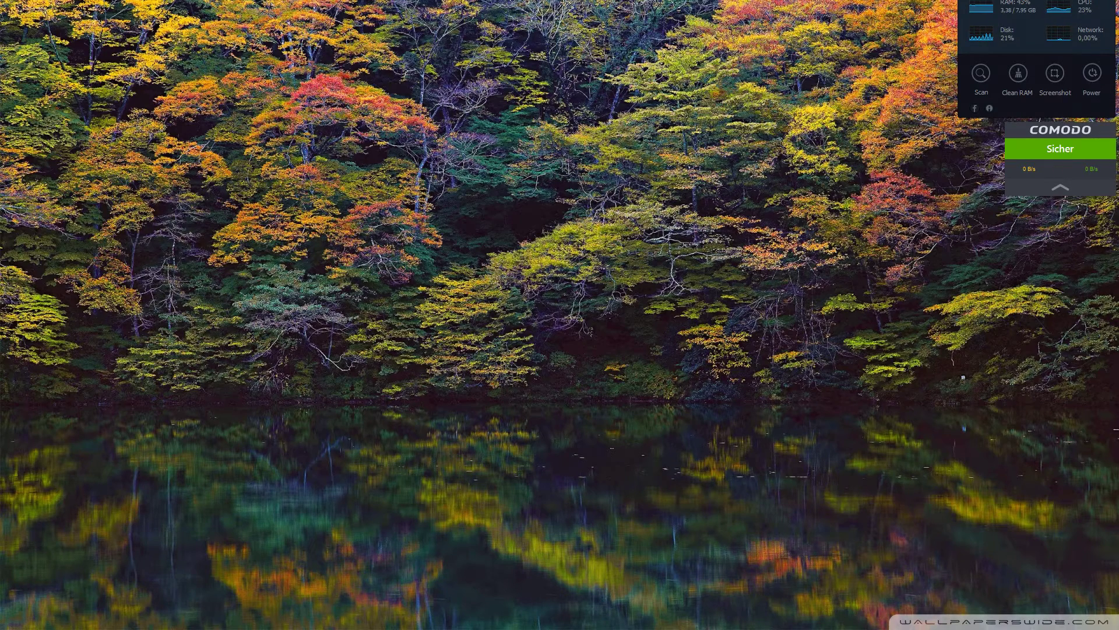
# Run Anti Cheat.exe from the project's bin\Debug folder, keeping Cheat Engine open alongside.
pyautogui.hotkey('alt', 'Tab')
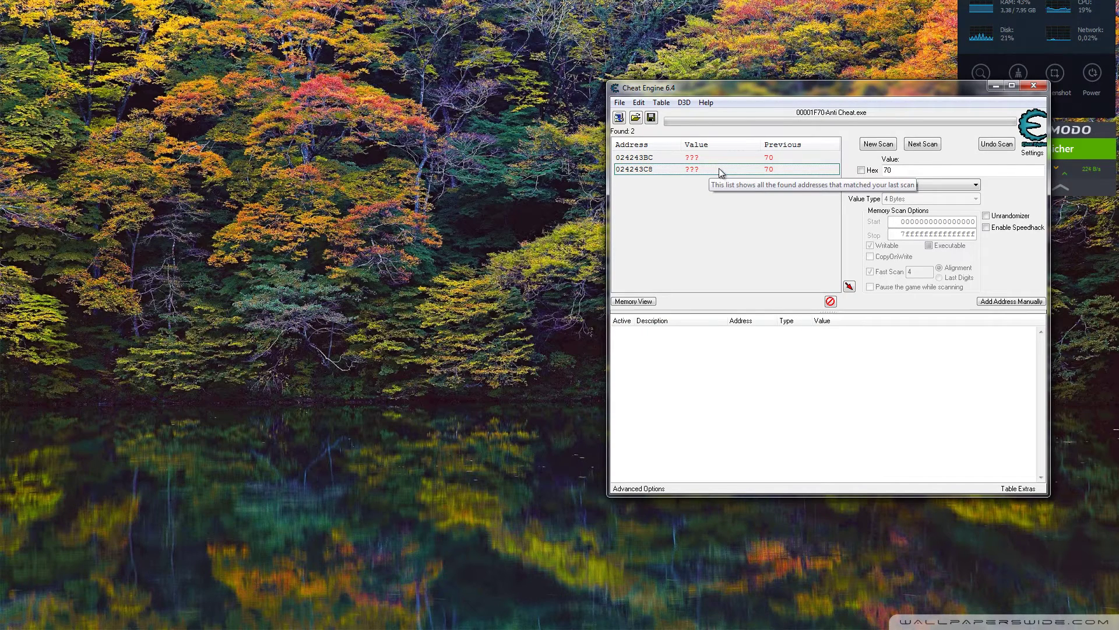
pyautogui.moveTo(698, 86); pyautogui.dragTo(644, 128)
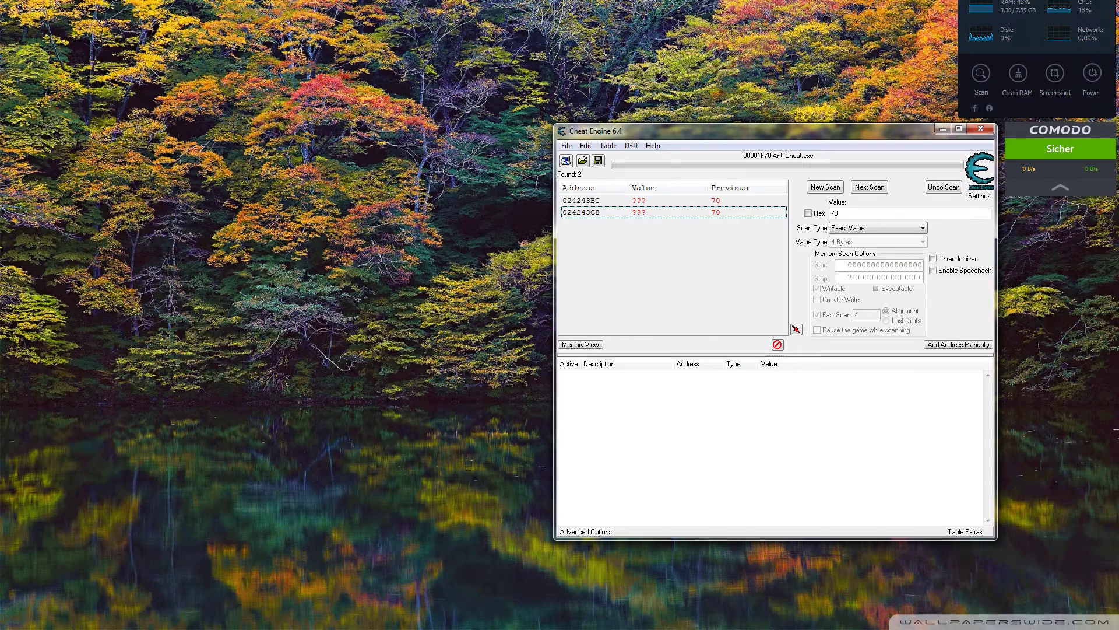
pyautogui.click(309, 35)
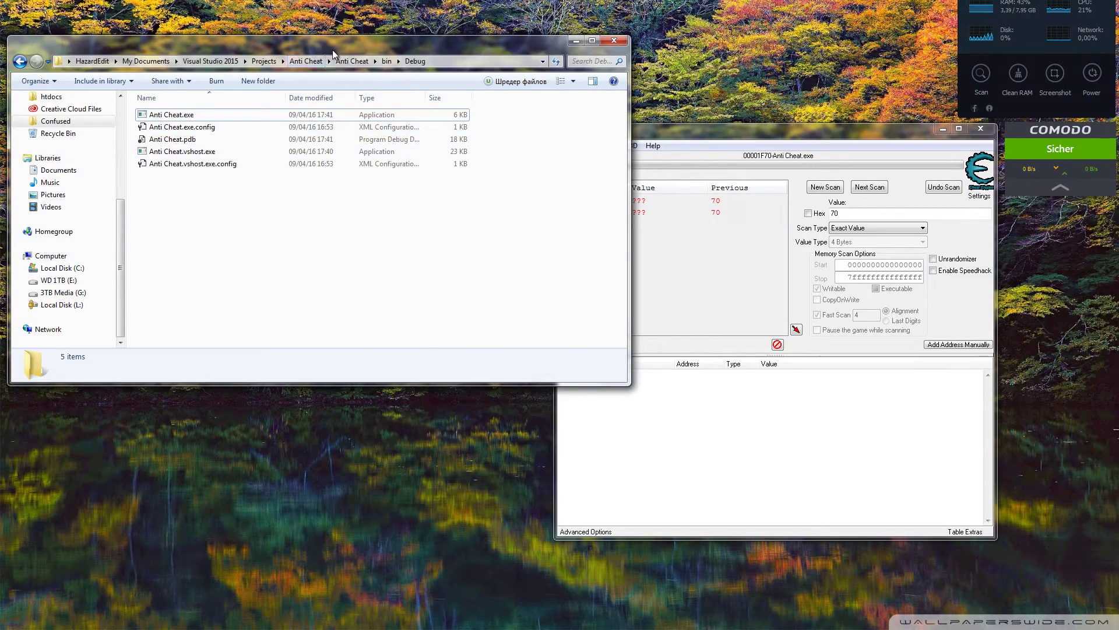
pyautogui.moveTo(333, 50); pyautogui.dragTo(370, 99)
pyautogui.doubleClick(327, 164)
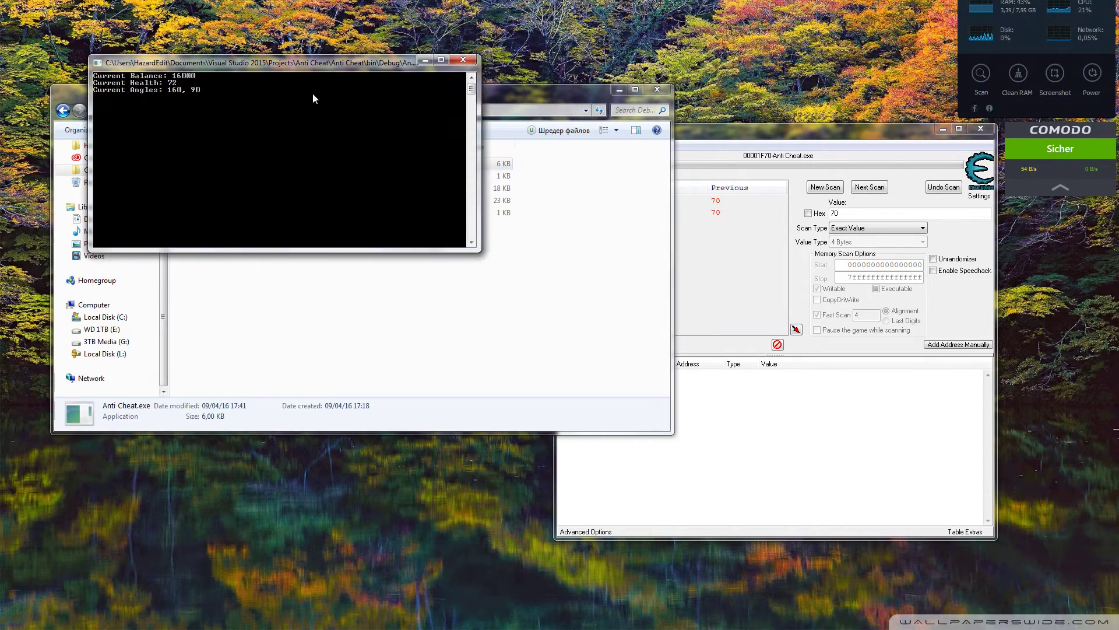
# Arrange the Anti Cheat console and the Cheat Engine window side by side so both are readable.
pyautogui.moveTo(295, 63)
pyautogui.mouseDown()
pyautogui.moveTo(375, 195)
pyautogui.moveTo(380, 168)
pyautogui.mouseUp()
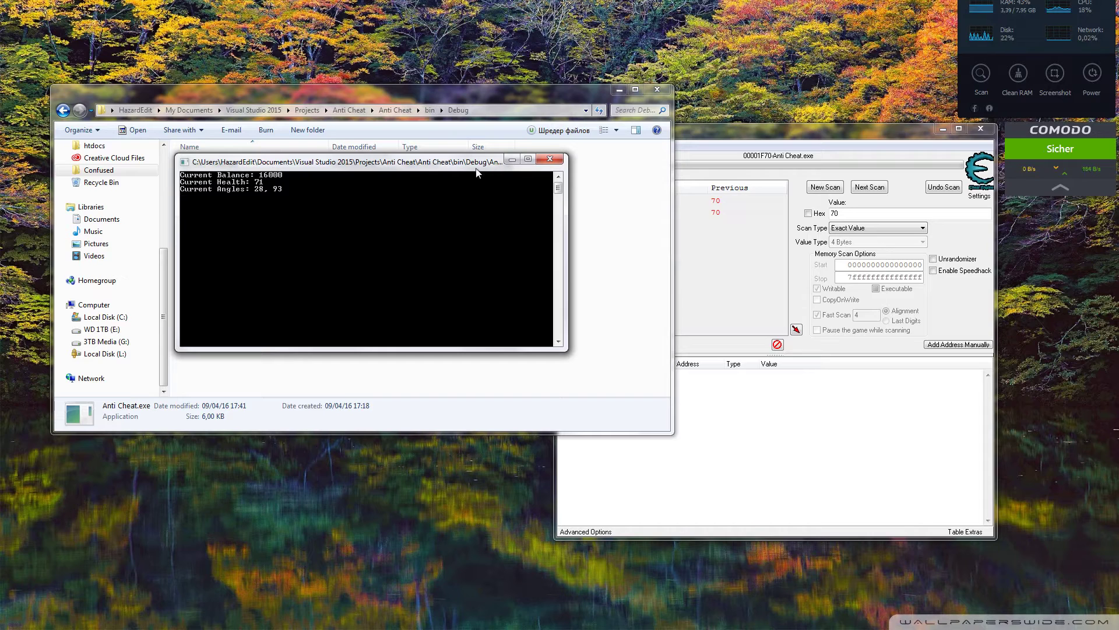
pyautogui.click(720, 224)
pyautogui.click(471, 201)
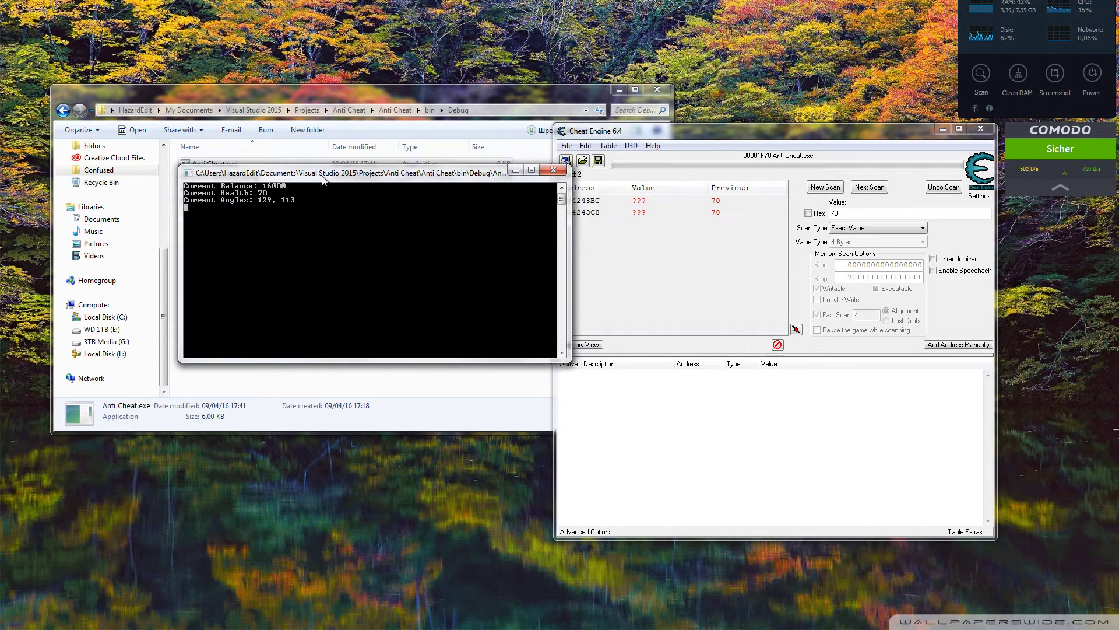
pyautogui.moveTo(318, 167); pyautogui.dragTo(324, 161)
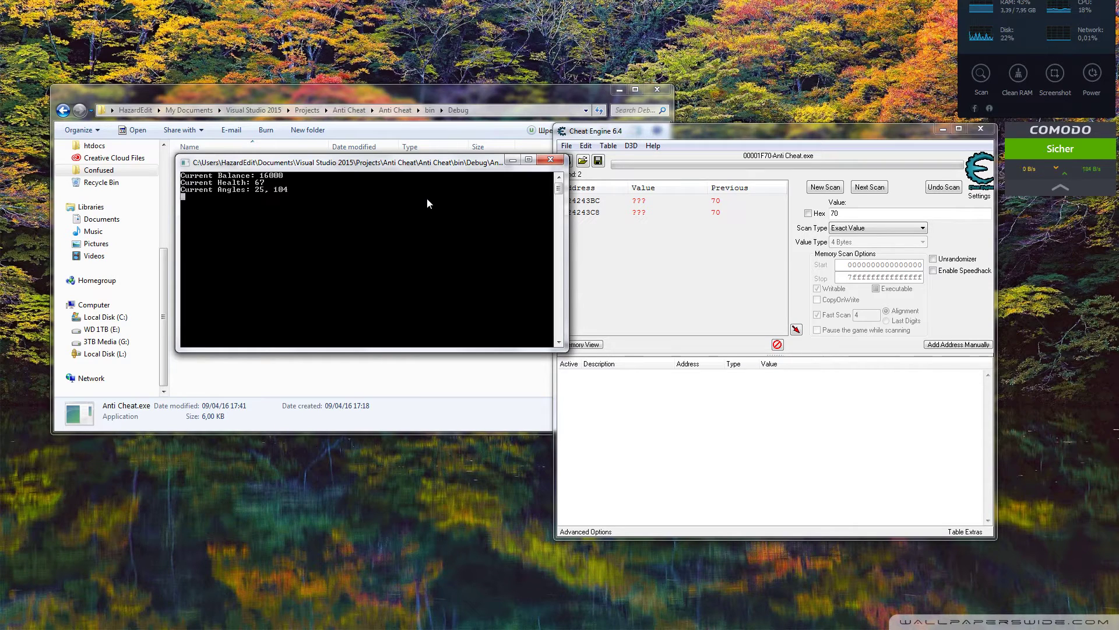
pyautogui.moveTo(689, 133); pyautogui.dragTo(715, 164)
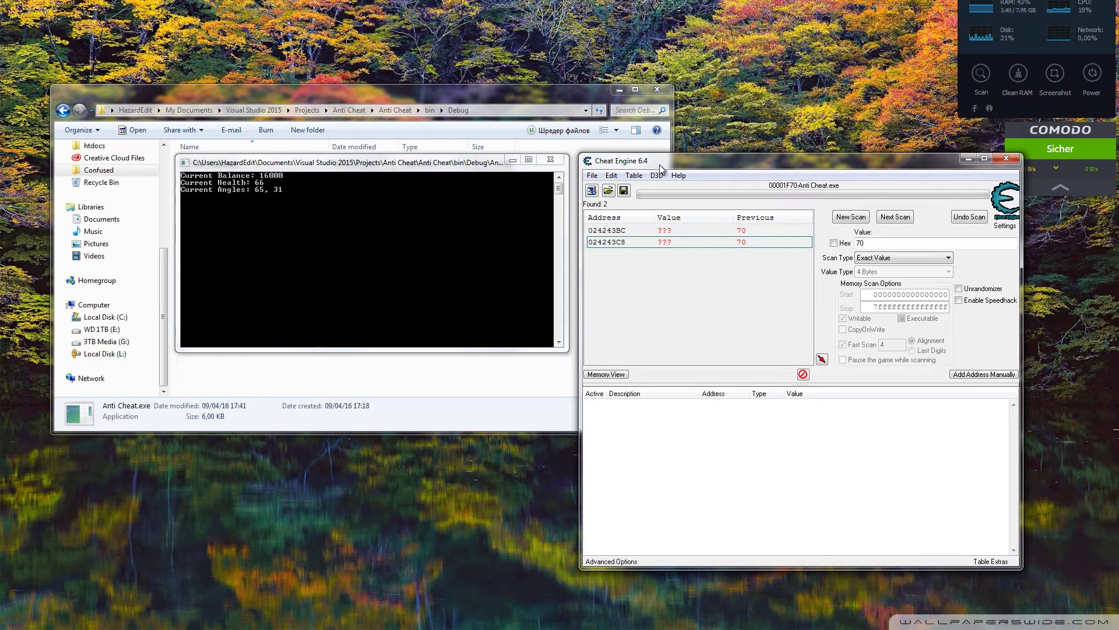
pyautogui.moveTo(663, 164); pyautogui.dragTo(665, 165)
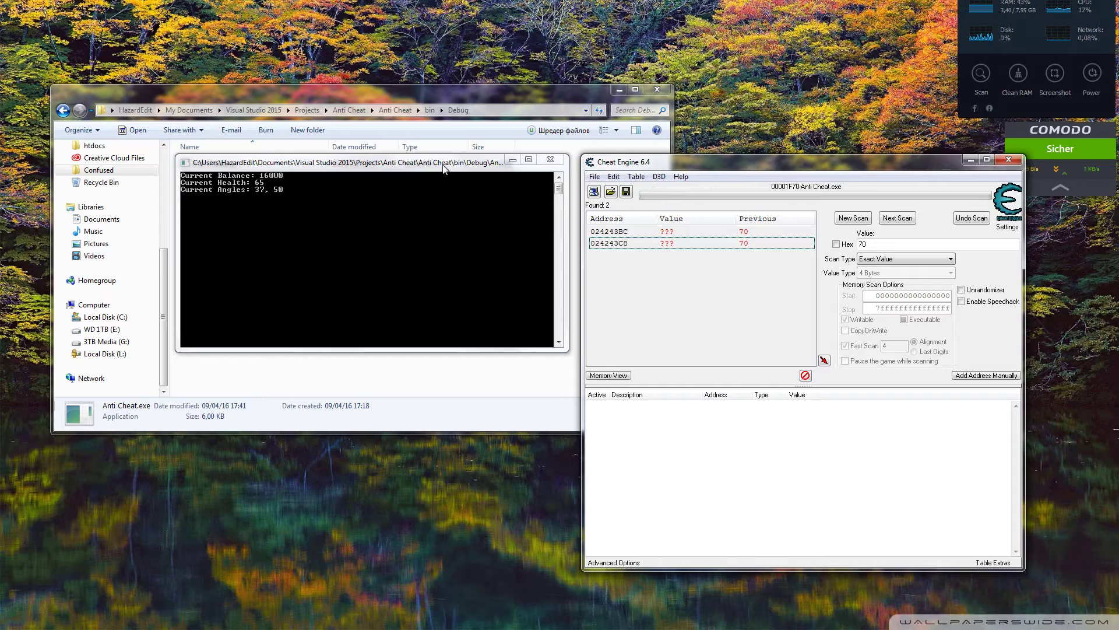
pyautogui.click(461, 168)
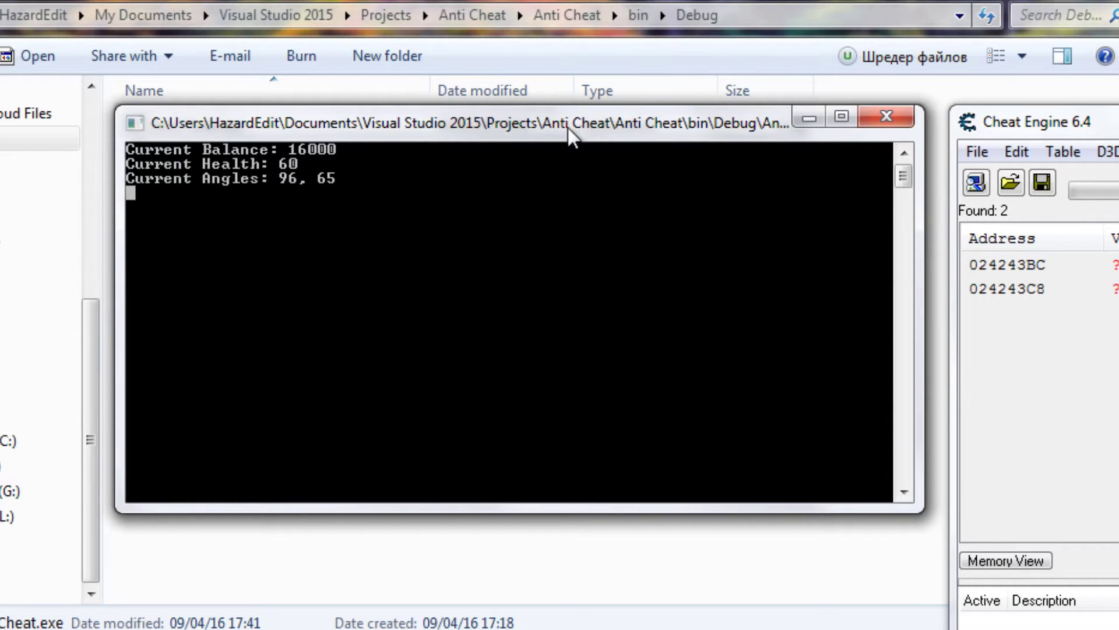
pyautogui.moveTo(568, 128); pyautogui.dragTo(566, 123)
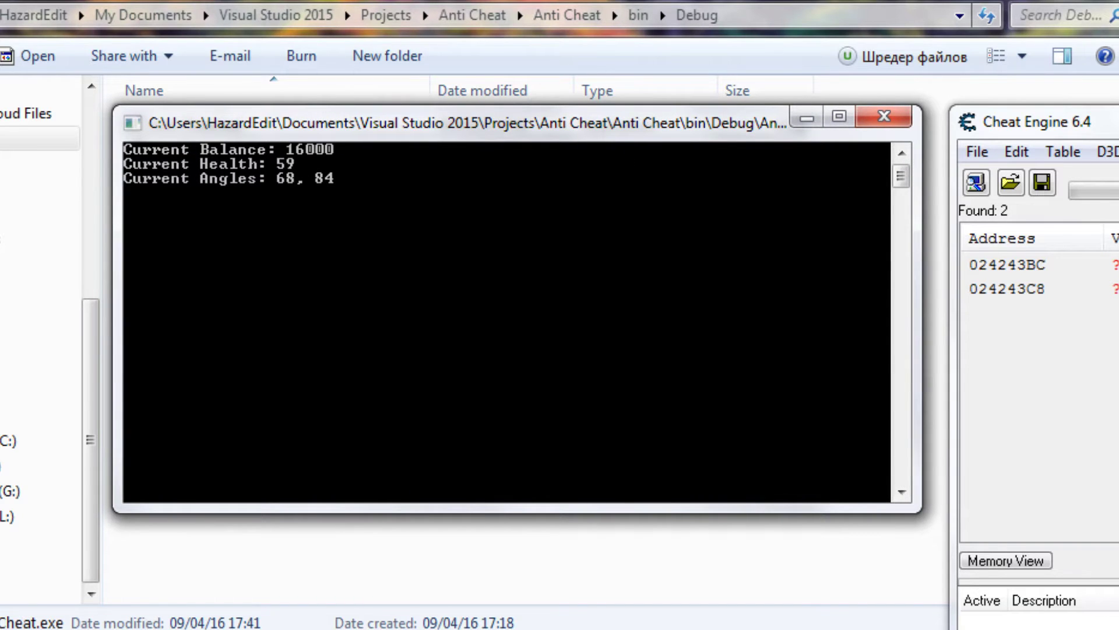
pyautogui.moveTo(479, 138)
pyautogui.mouseDown()
pyautogui.moveTo(447, 127)
pyautogui.moveTo(463, 128)
pyautogui.mouseUp()
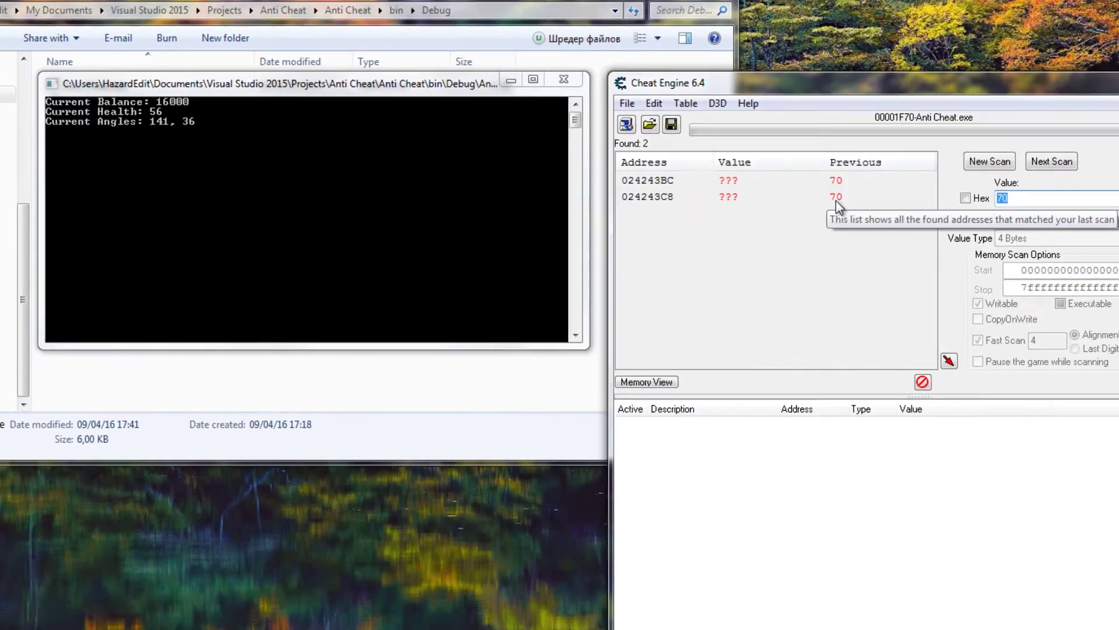
# Try a new exact-value scan for 55 in the previously attached Anti Cheat process.
pyautogui.write('55')
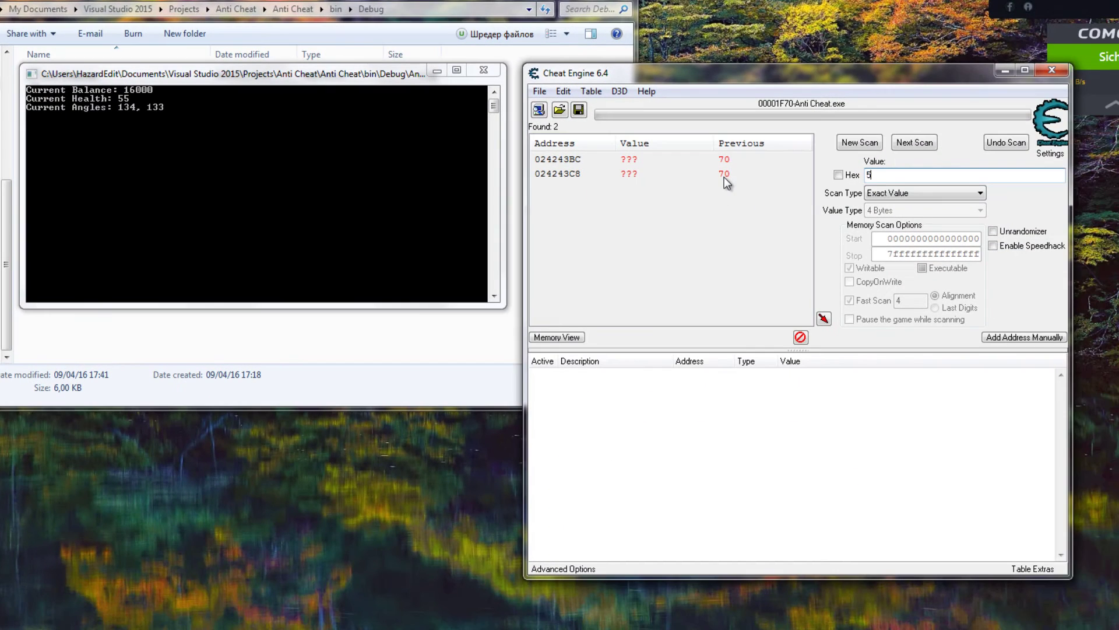
pyautogui.click(990, 161)
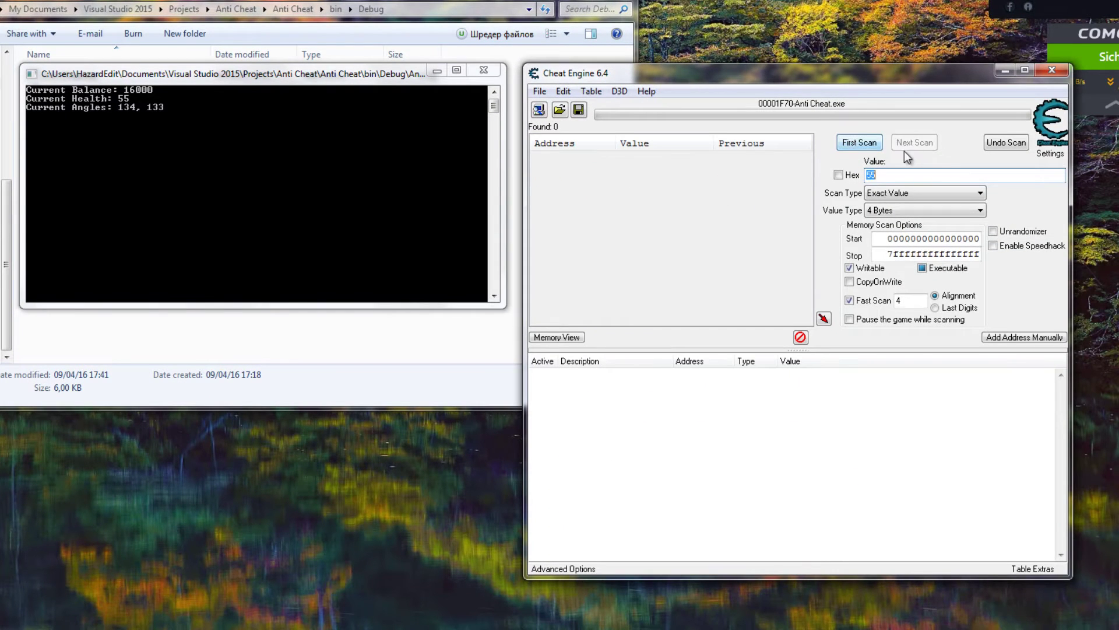
pyautogui.click(861, 142)
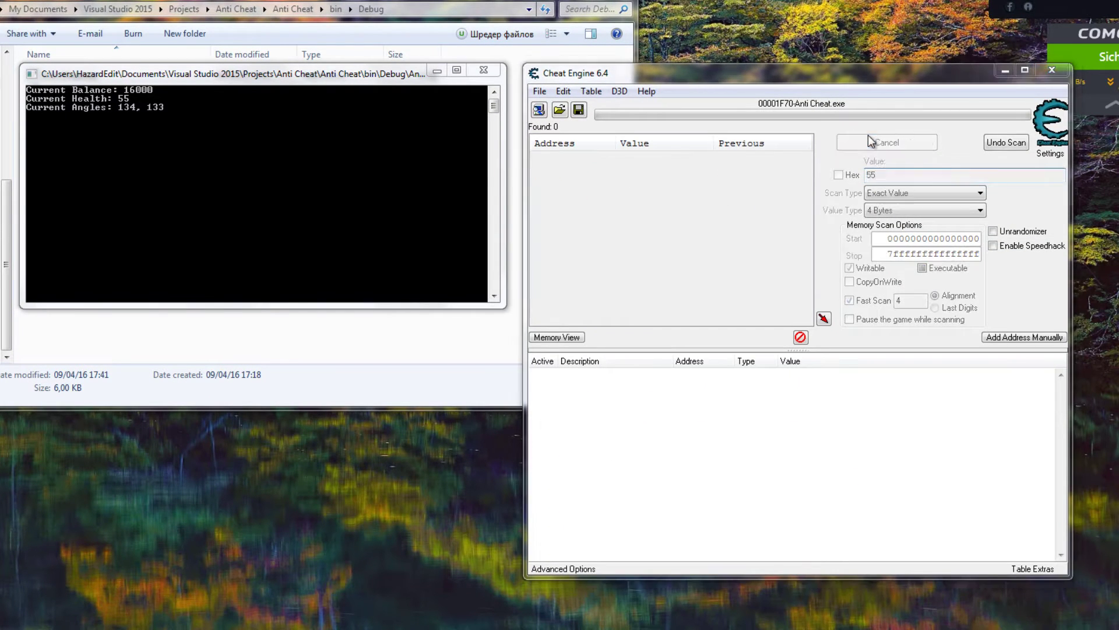
pyautogui.click(591, 250)
# Attach Cheat Engine to the running process 00001E08-Anti Cheat.exe.
pyautogui.click(539, 109)
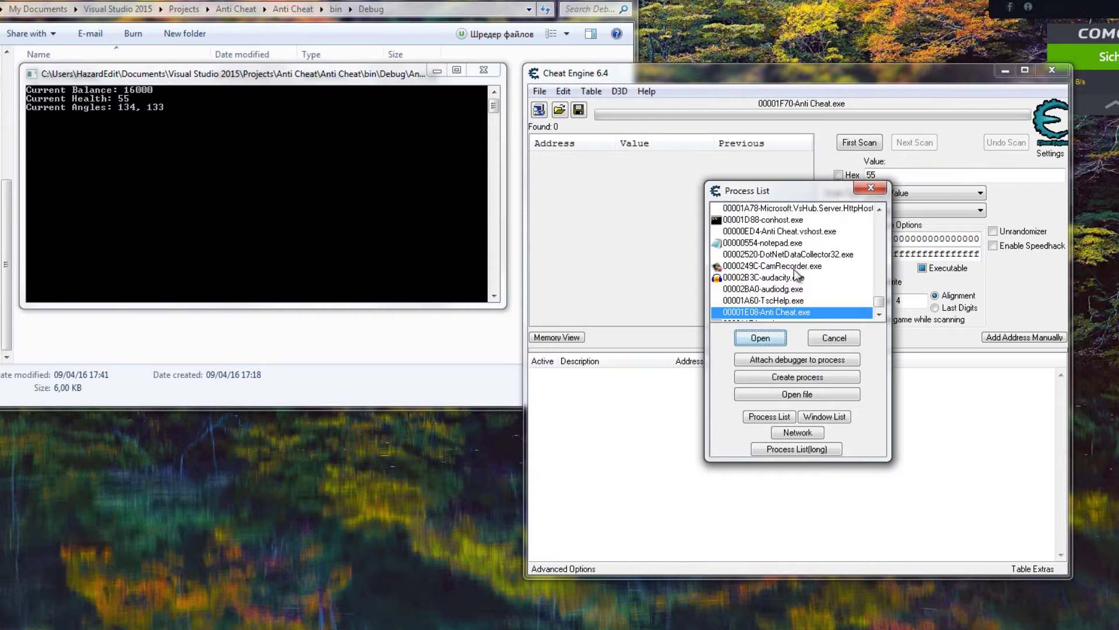
pyautogui.click(752, 300)
pyautogui.doubleClick(752, 312)
# Scan for the health as exact 4-byte value 54, then narrow the results with a follow-up scan for 53.
pyautogui.write('5')
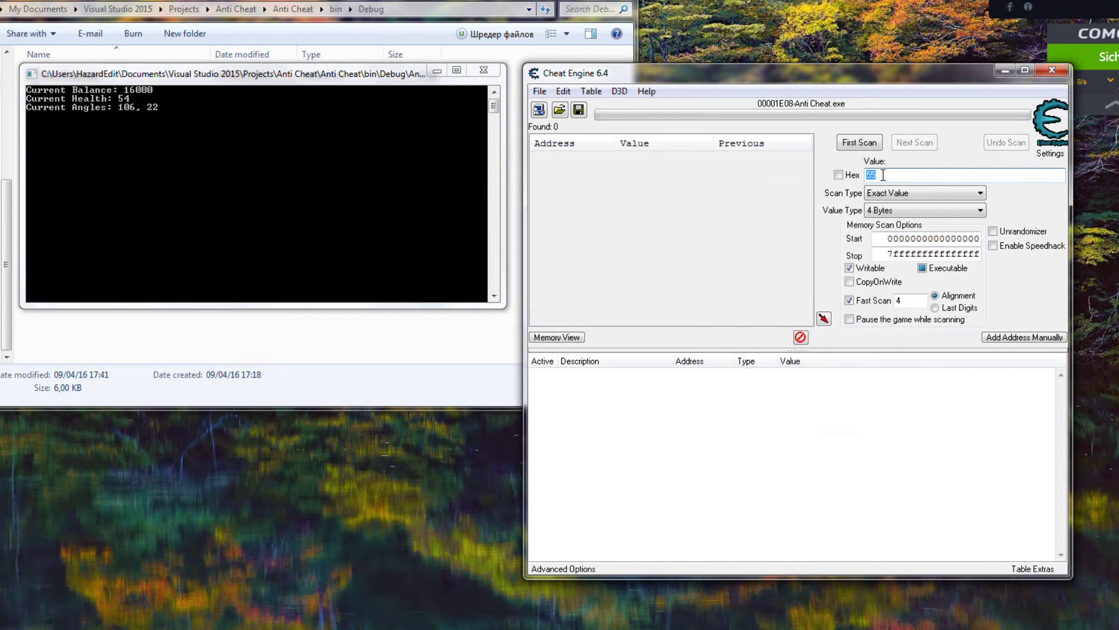
pyautogui.write('4')
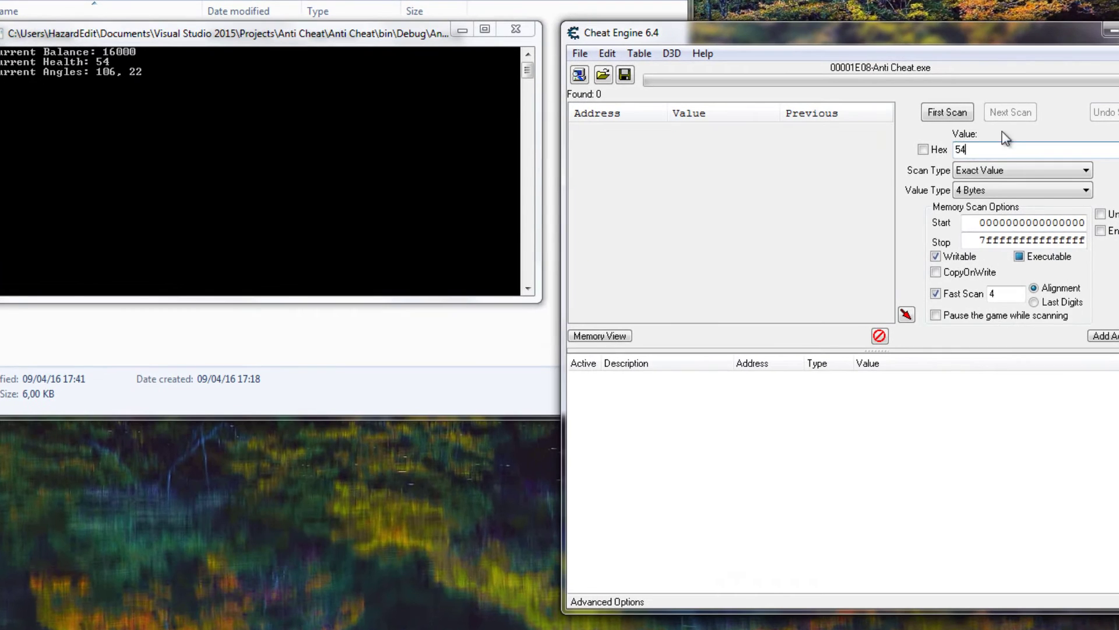
pyautogui.click(918, 122)
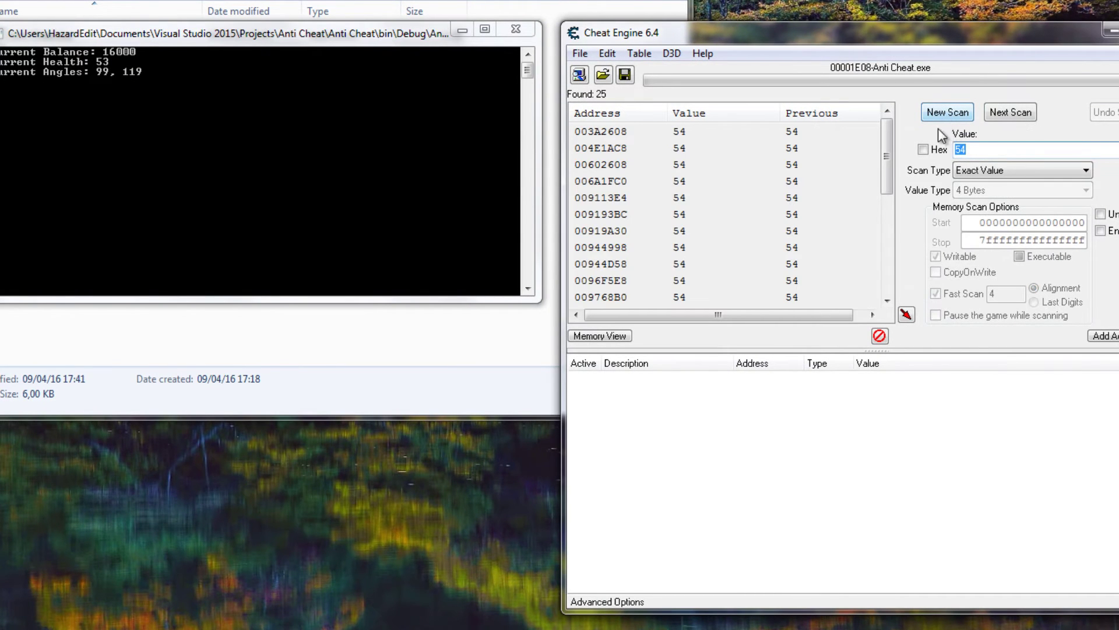
pyautogui.click(1011, 113)
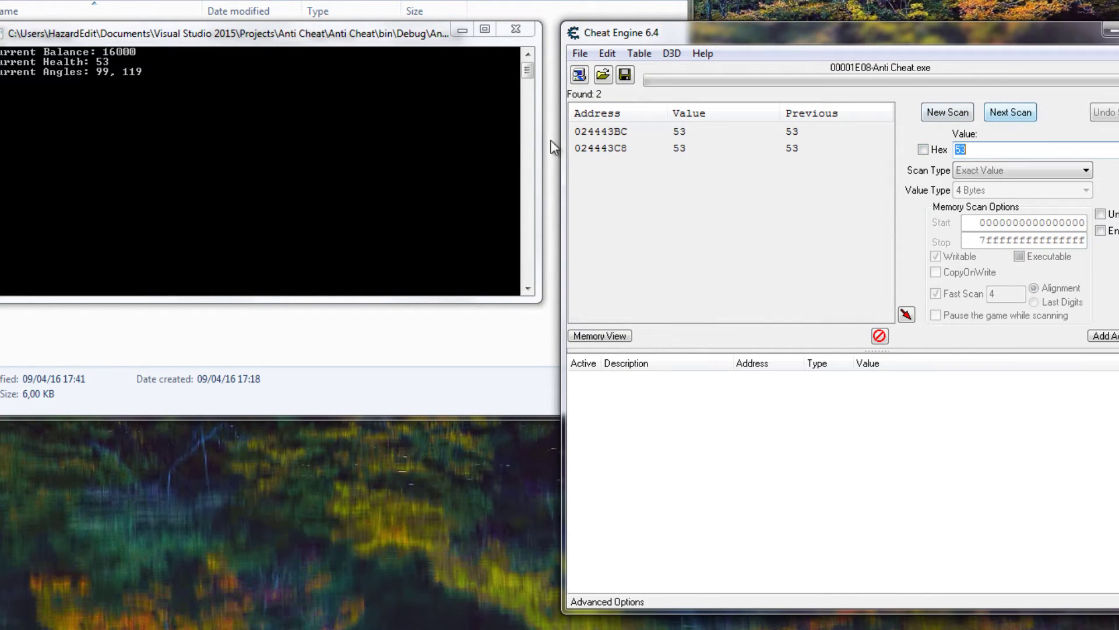
# Add the found address 024443BC to the address list and select its entry.
pyautogui.click(665, 146)
pyautogui.click(687, 132)
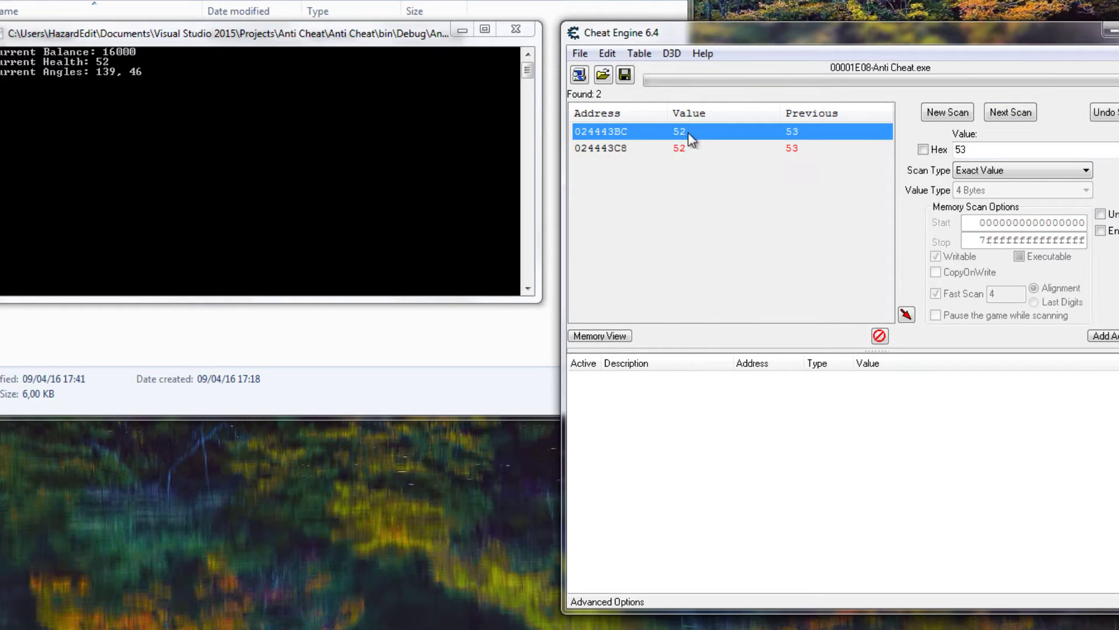
pyautogui.doubleClick(700, 130)
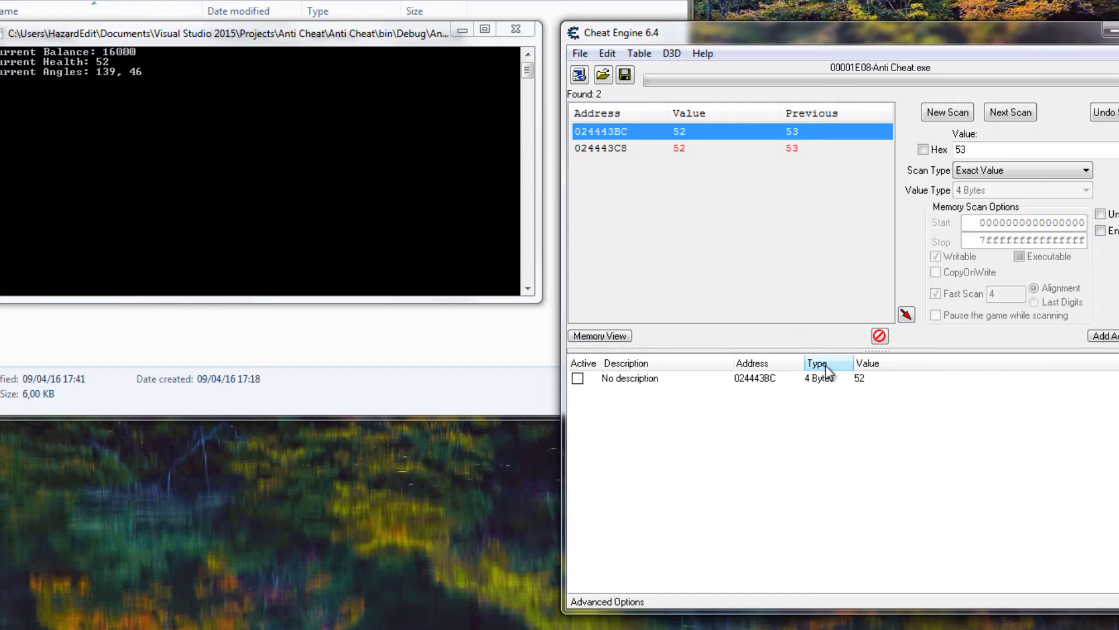
pyautogui.click(857, 382)
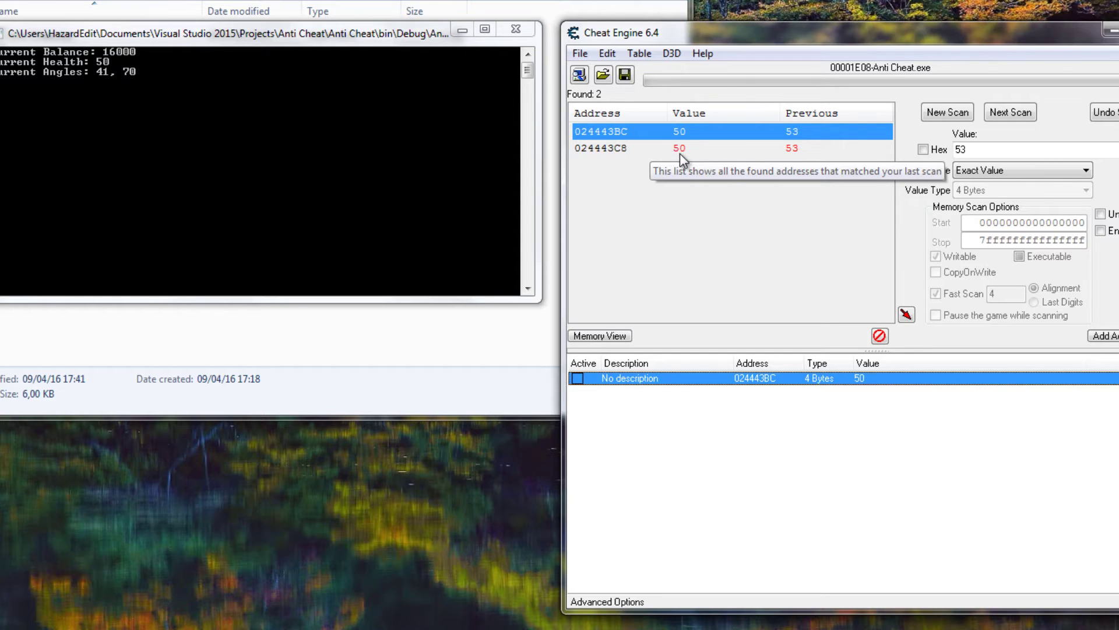
# Set the value of the listed address 024443BC to 49, matching the current health.
pyautogui.doubleClick(861, 379)
pyautogui.write('49')
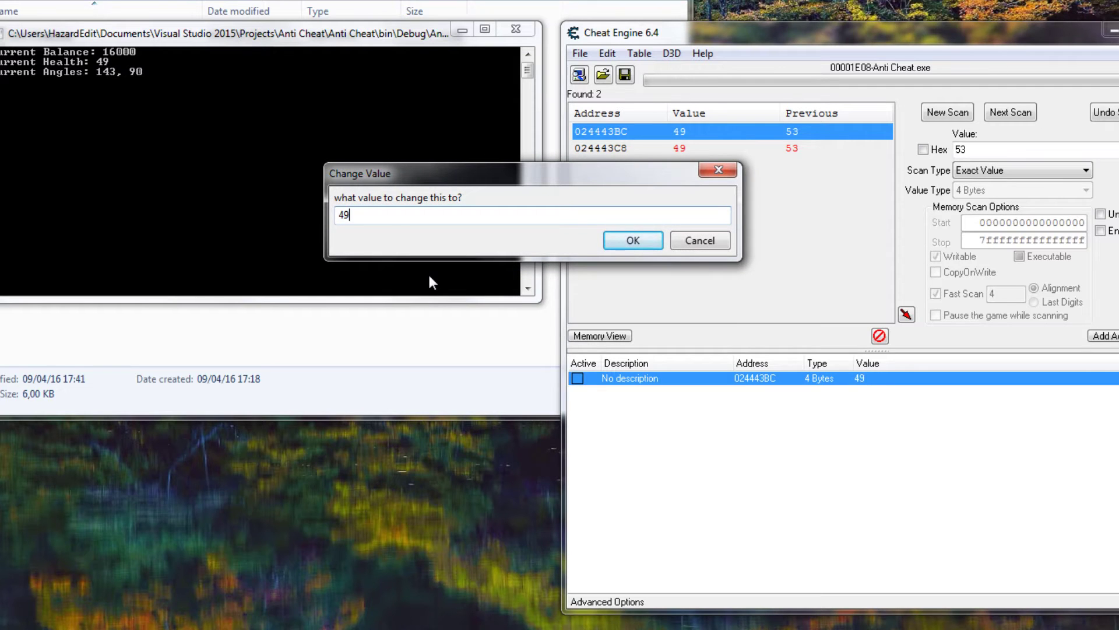
pyautogui.click(633, 240)
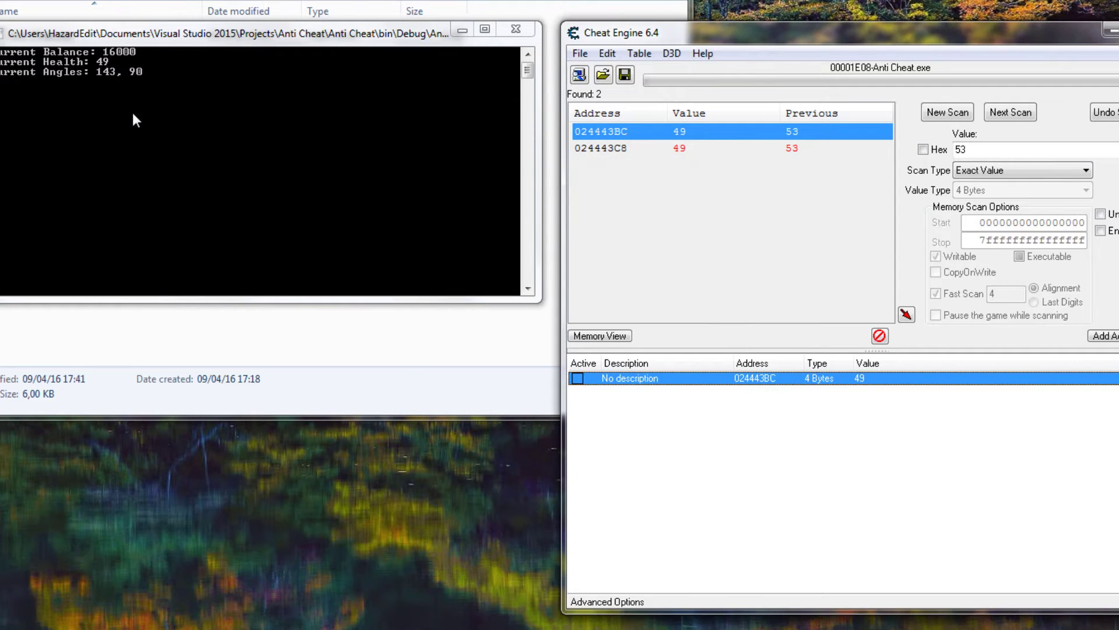
# Set the value of address 024443BC to 50 to test the cheat detection with a manipulated health.
pyautogui.doubleClick(862, 379)
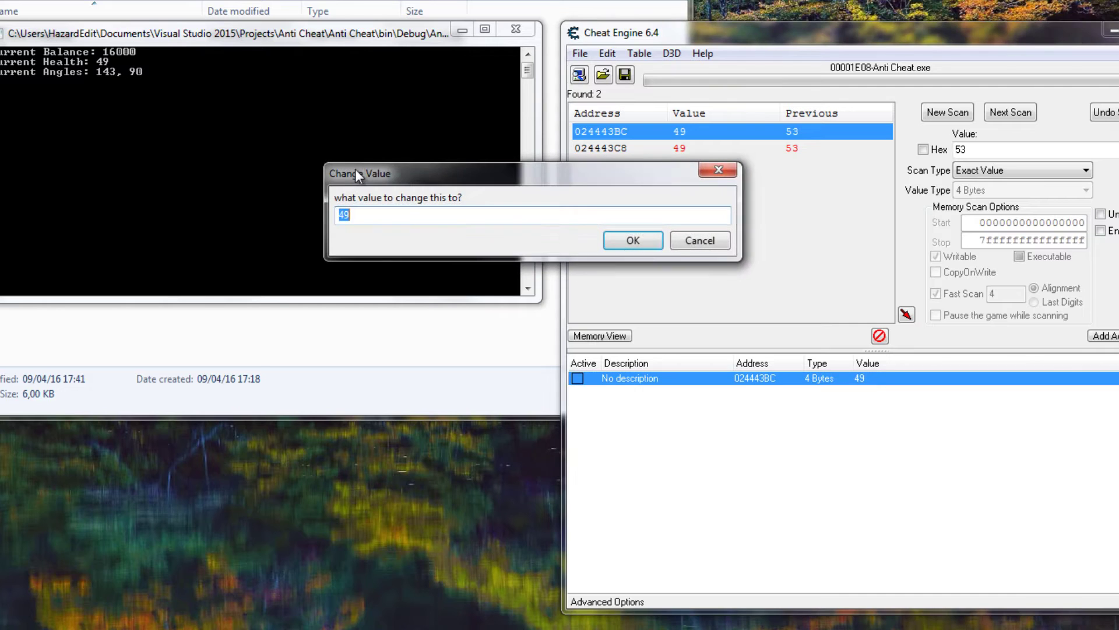
pyautogui.write('50')
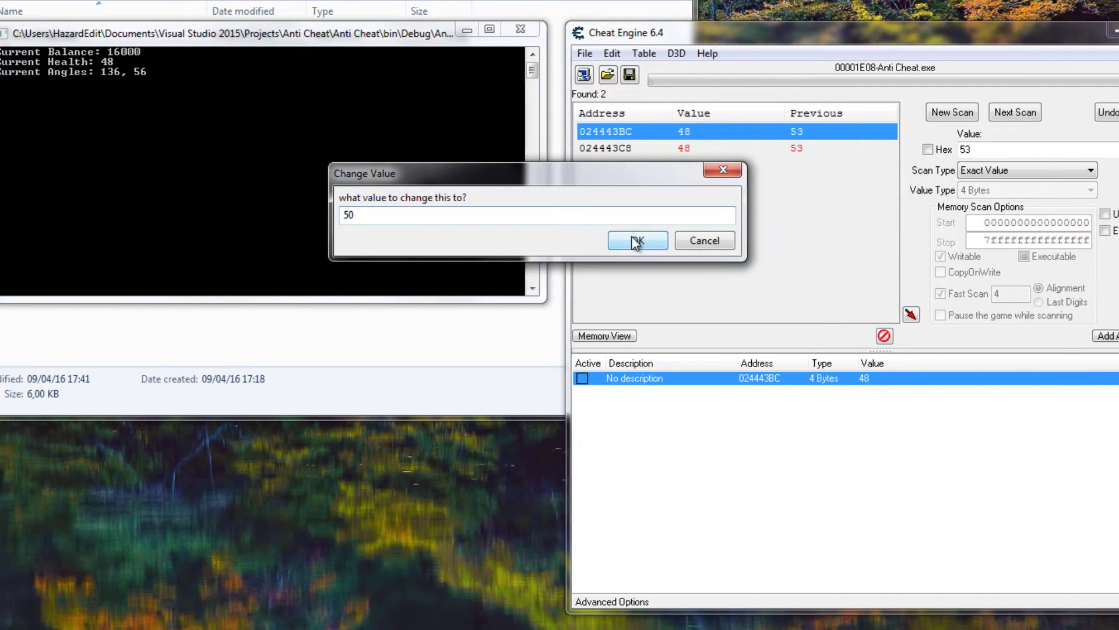
pyautogui.click(633, 240)
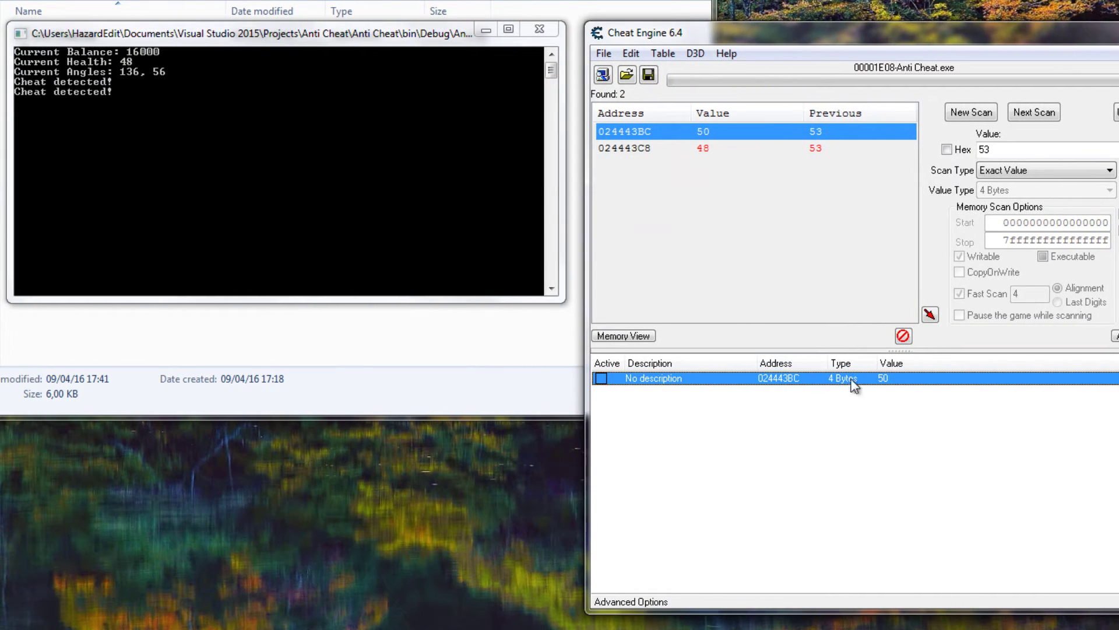
# Move the value dialog off the console and set address 024443BC to 57.
pyautogui.doubleClick(883, 379)
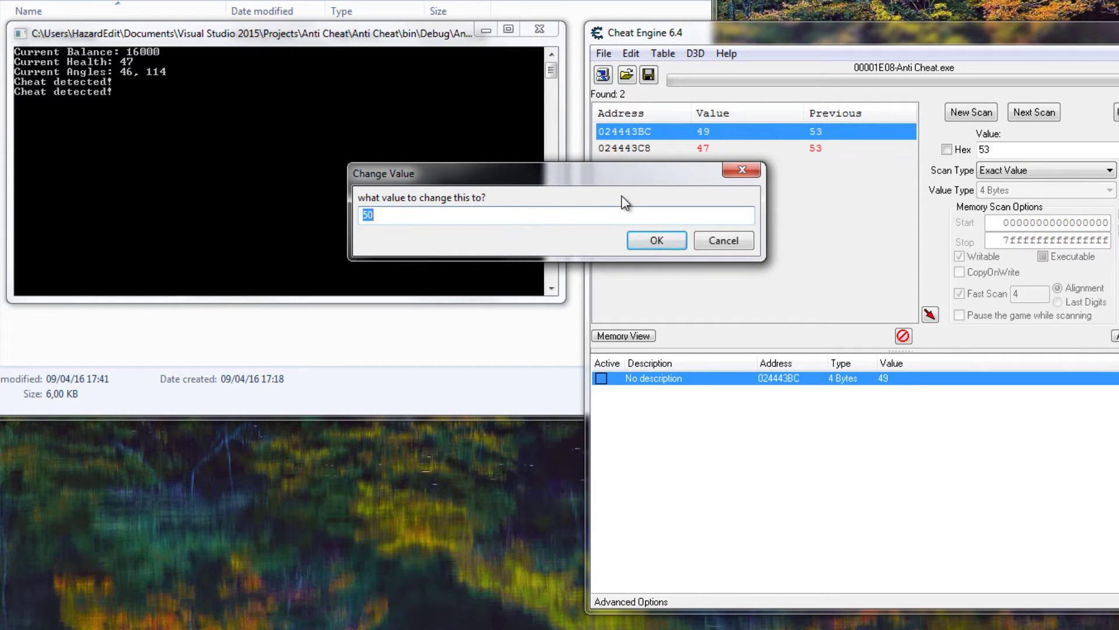
pyautogui.moveTo(579, 196); pyautogui.dragTo(727, 240)
pyautogui.write('56')
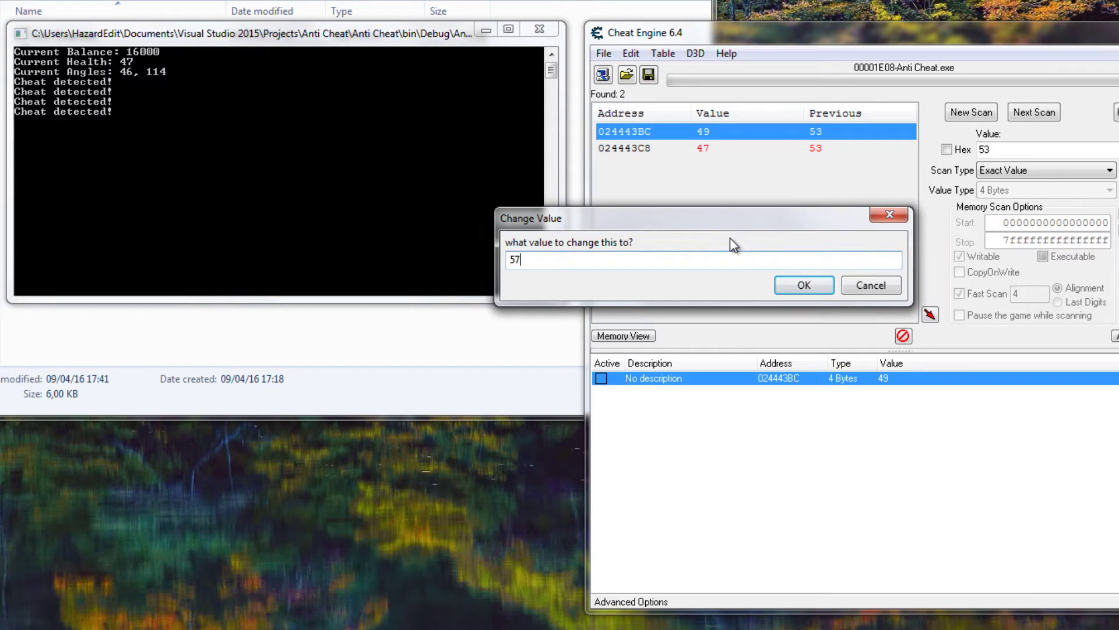
pyautogui.press('Return')
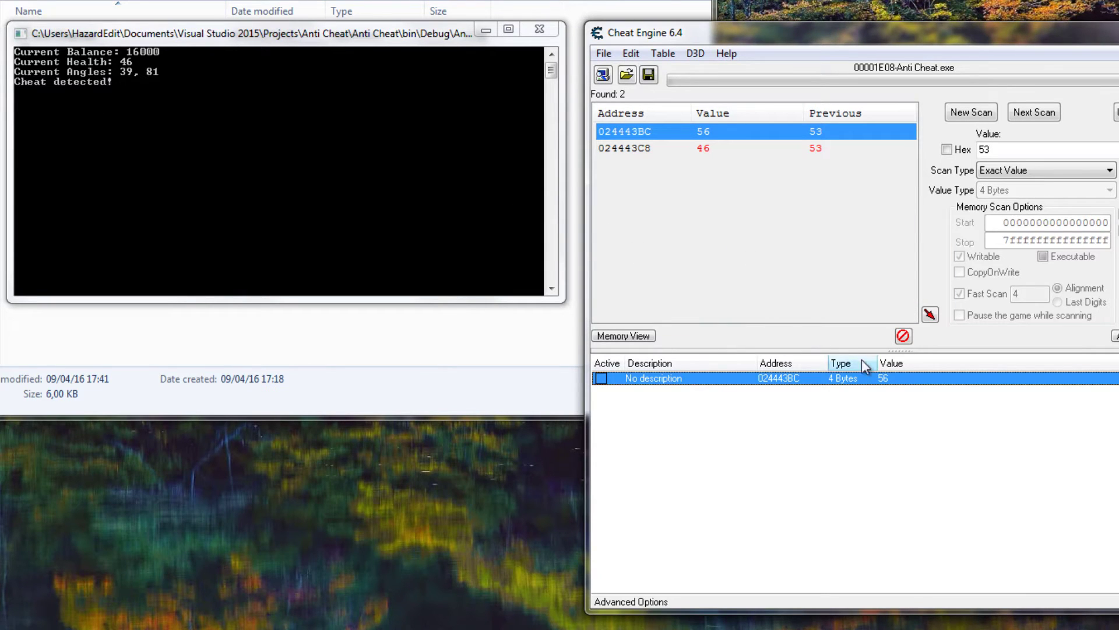
# Change the value of address 024443BC again so that it matches the health shown in the console.
pyautogui.doubleClick(885, 378)
pyautogui.press('Return')
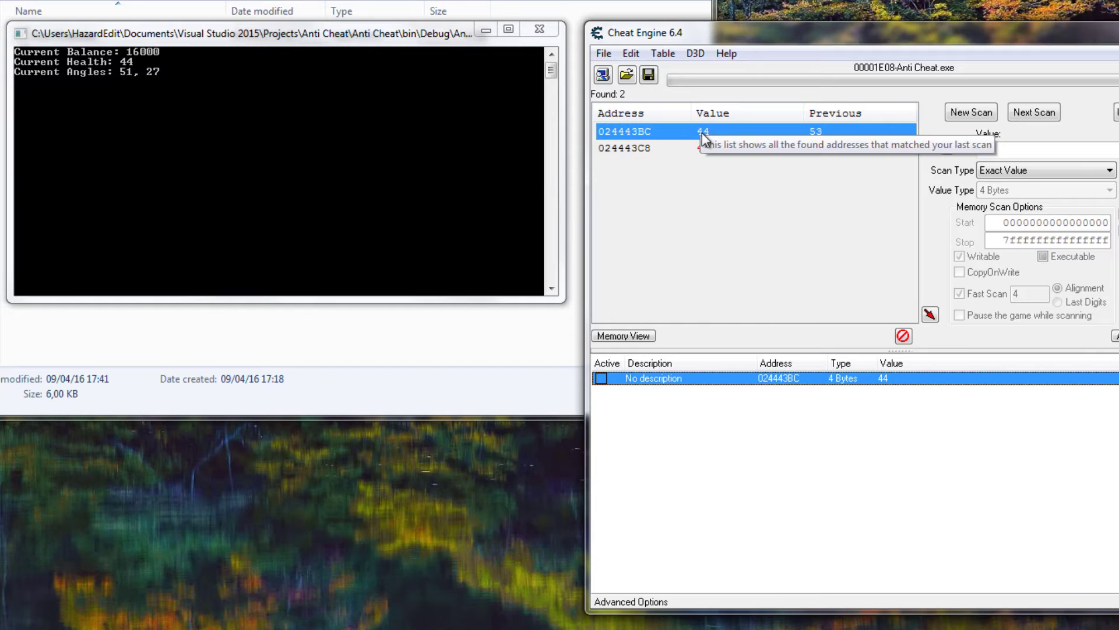
pyautogui.moveTo(301, 36); pyautogui.dragTo(303, 34)
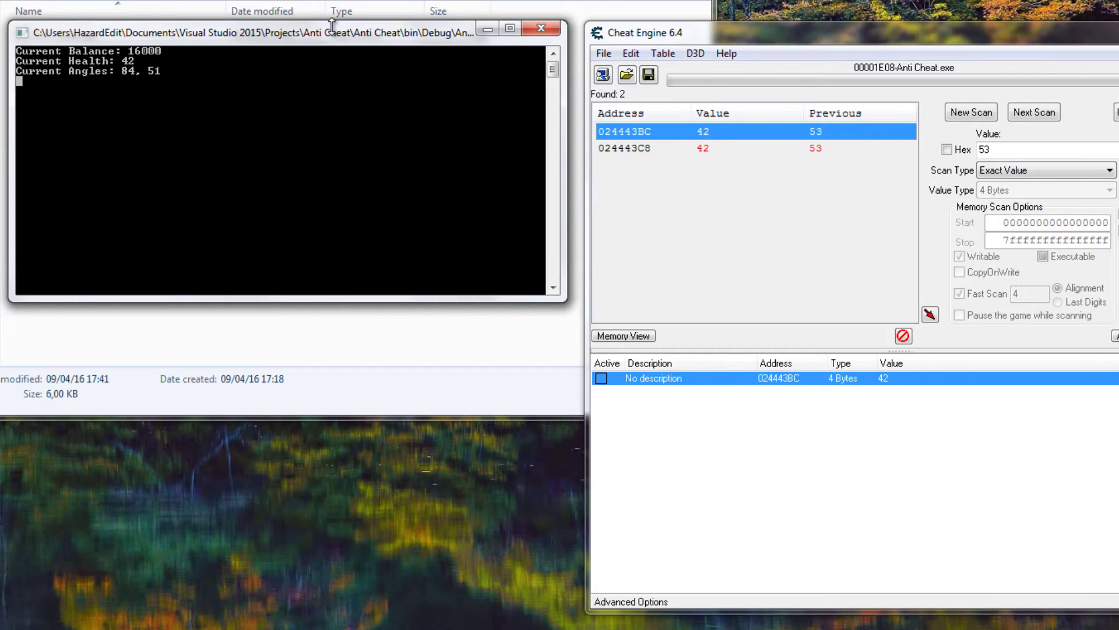
pyautogui.moveTo(332, 27); pyautogui.dragTo(334, 34)
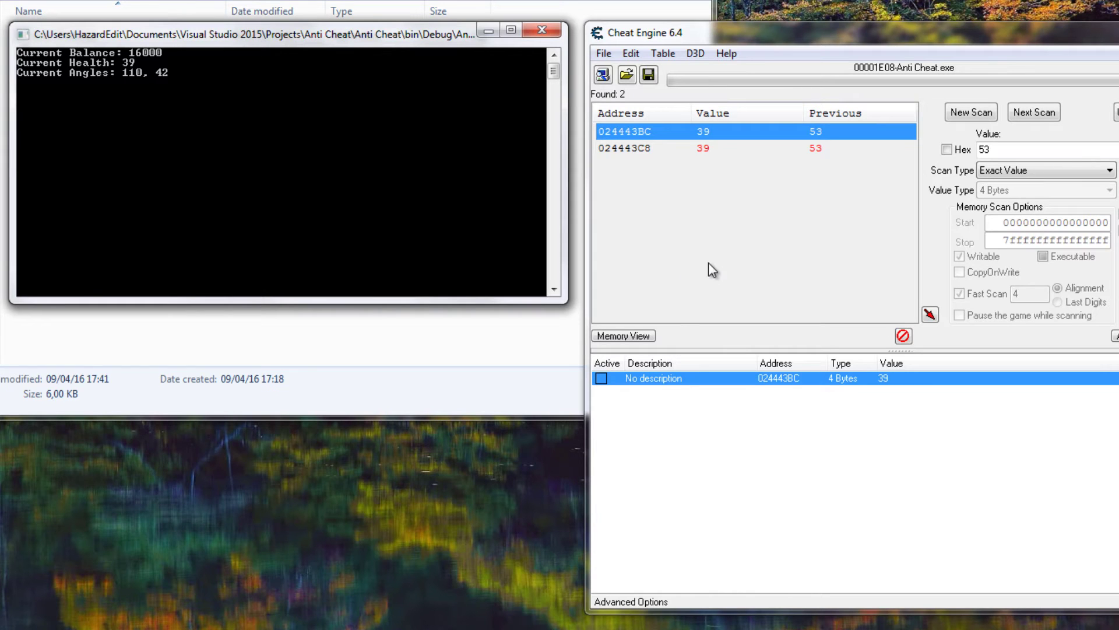
# Run a pointer scan for address 024443BC with the default options and store the results over the existing 1.PTR.
pyautogui.rightClick(797, 373)
pyautogui.click(887, 199)
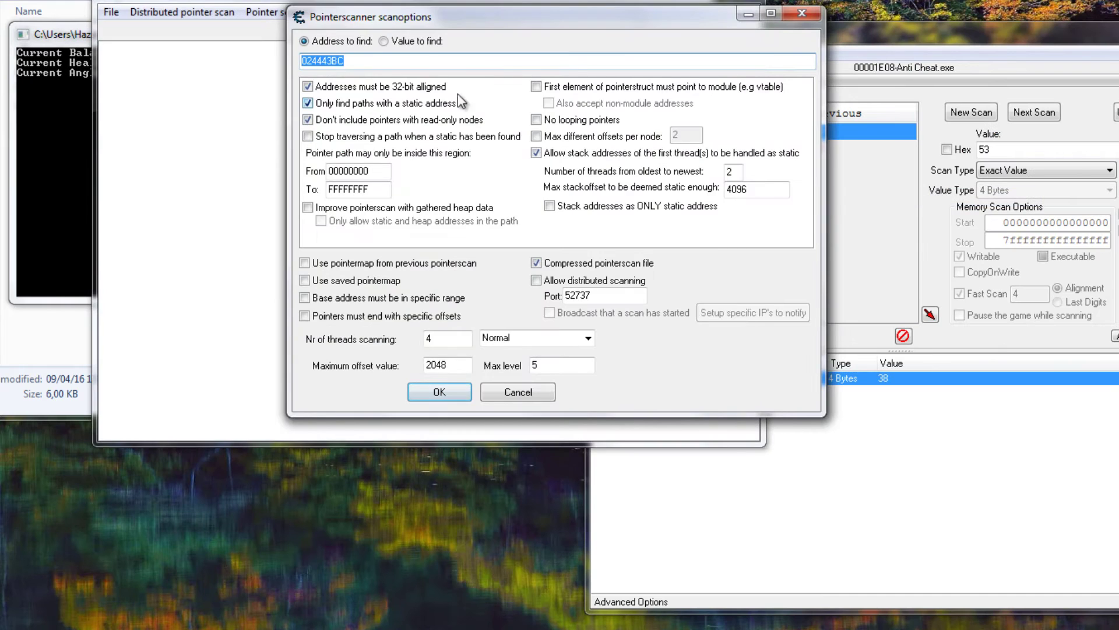
pyautogui.click(438, 392)
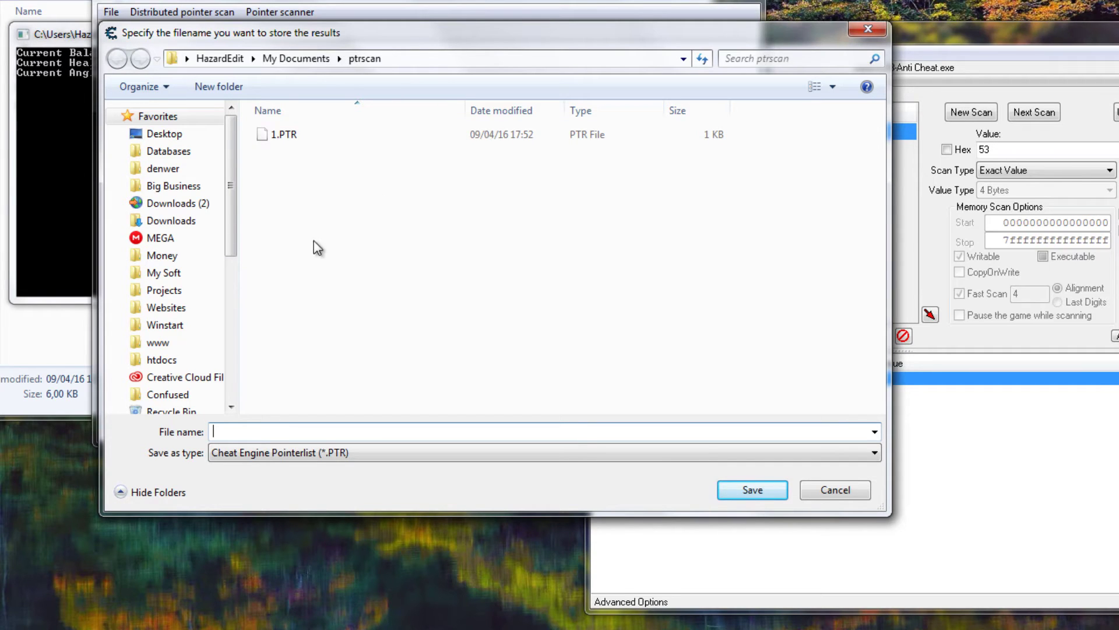
pyautogui.click(276, 135)
pyautogui.click(769, 489)
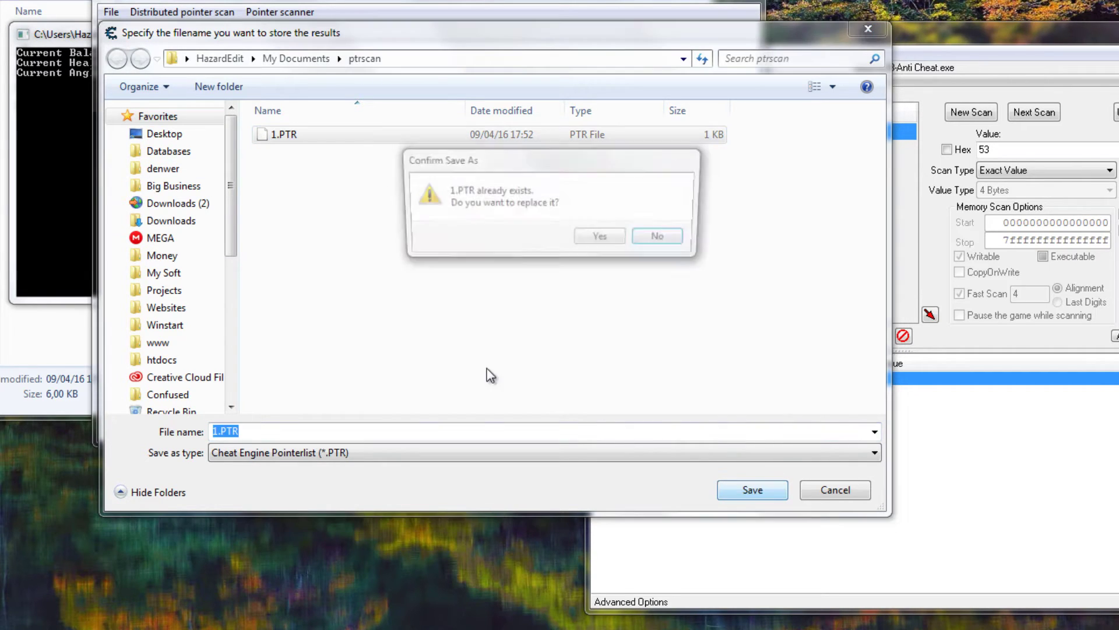
pyautogui.click(603, 239)
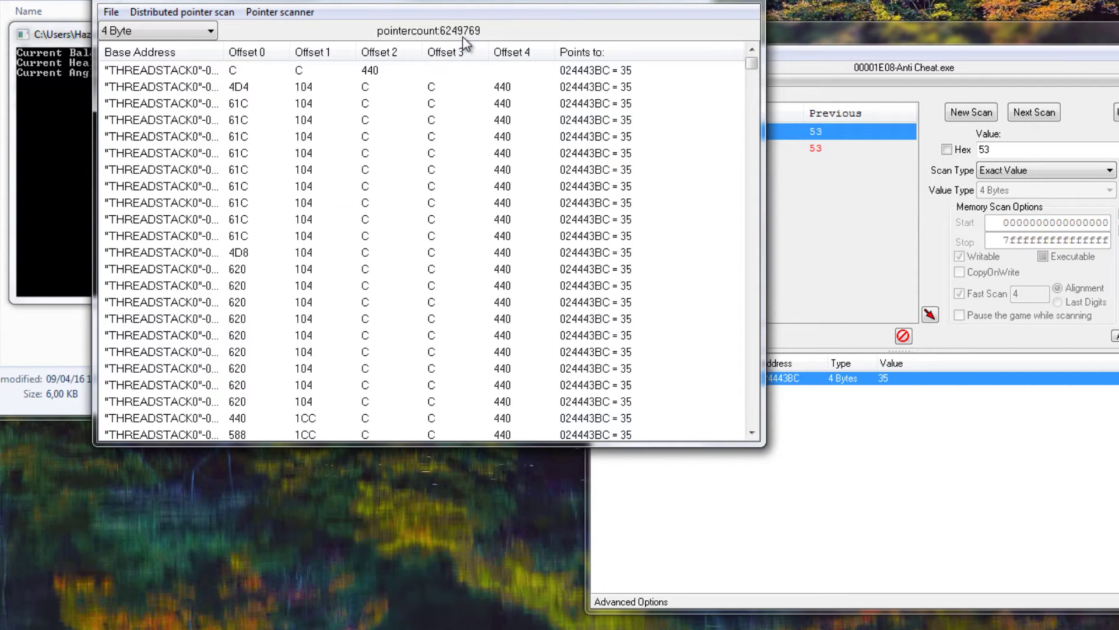
# Bring the console forward and move the pointer scan window so the console's health line is uncovered.
pyautogui.moveTo(753, 69)
pyautogui.mouseDown()
pyautogui.moveTo(764, 434)
pyautogui.moveTo(753, 64)
pyautogui.mouseUp()
pyautogui.click(51, 102)
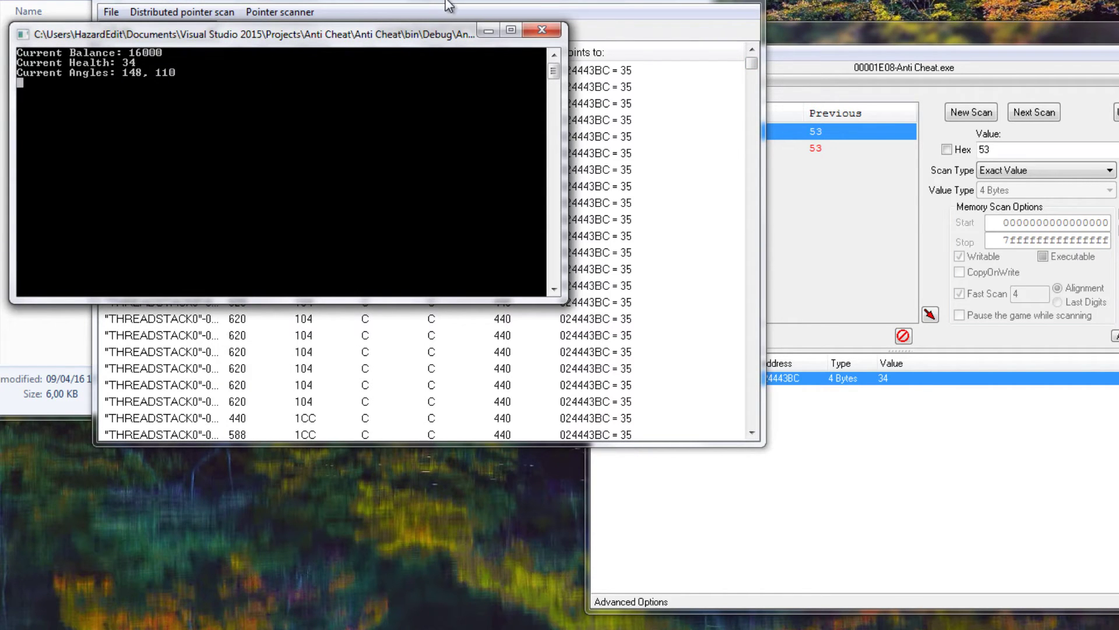
pyautogui.moveTo(448, 6); pyautogui.dragTo(629, 106)
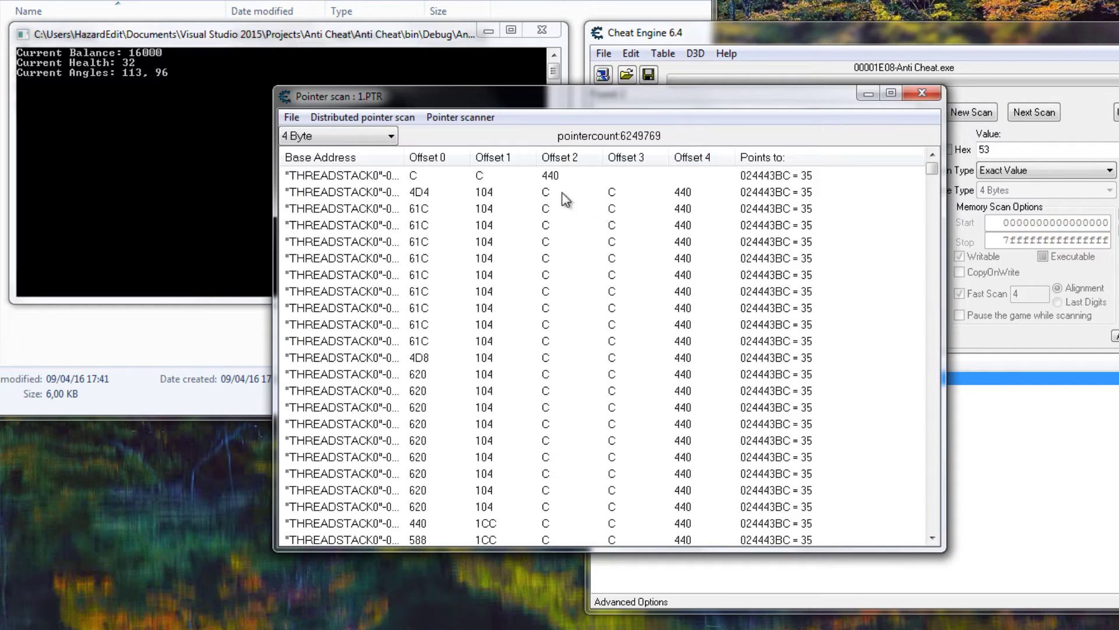
pyautogui.click(528, 177)
pyautogui.moveTo(625, 99); pyautogui.dragTo(611, 91)
# Widen the Base Address column to show the full names and narrow the offset columns of the pointer list.
pyautogui.click(664, 251)
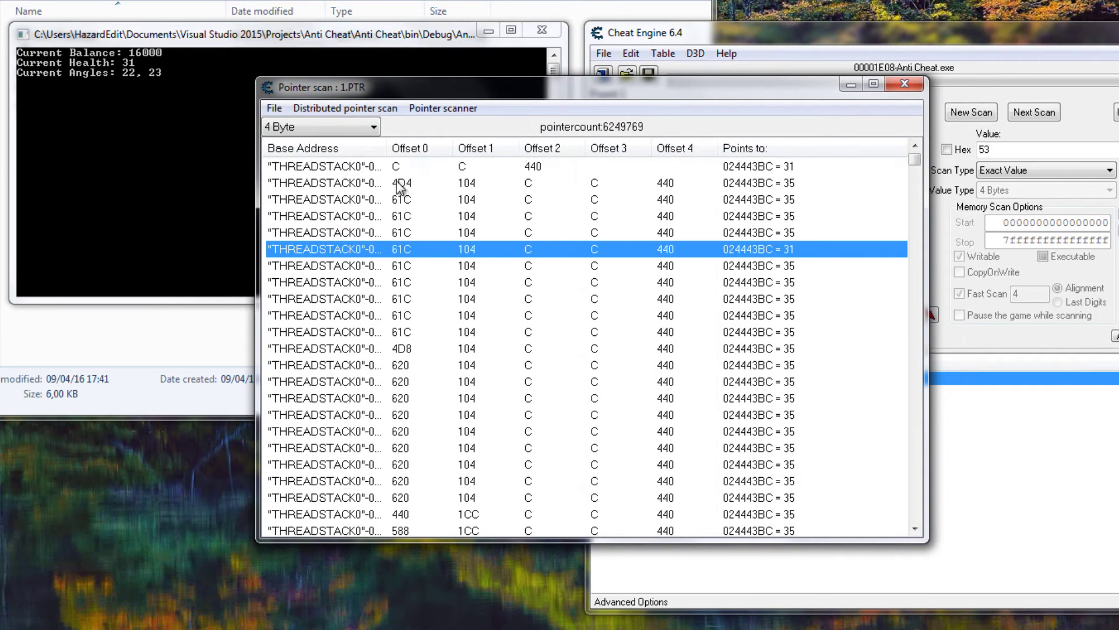
pyautogui.moveTo(386, 148); pyautogui.dragTo(433, 148)
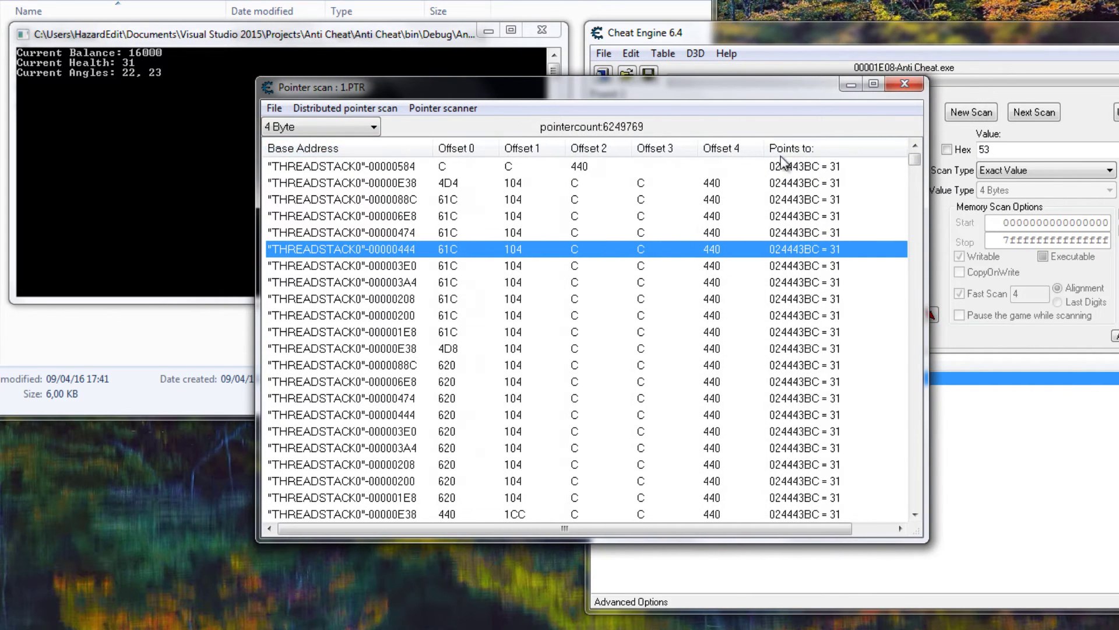
pyautogui.moveTo(764, 149); pyautogui.dragTo(485, 154)
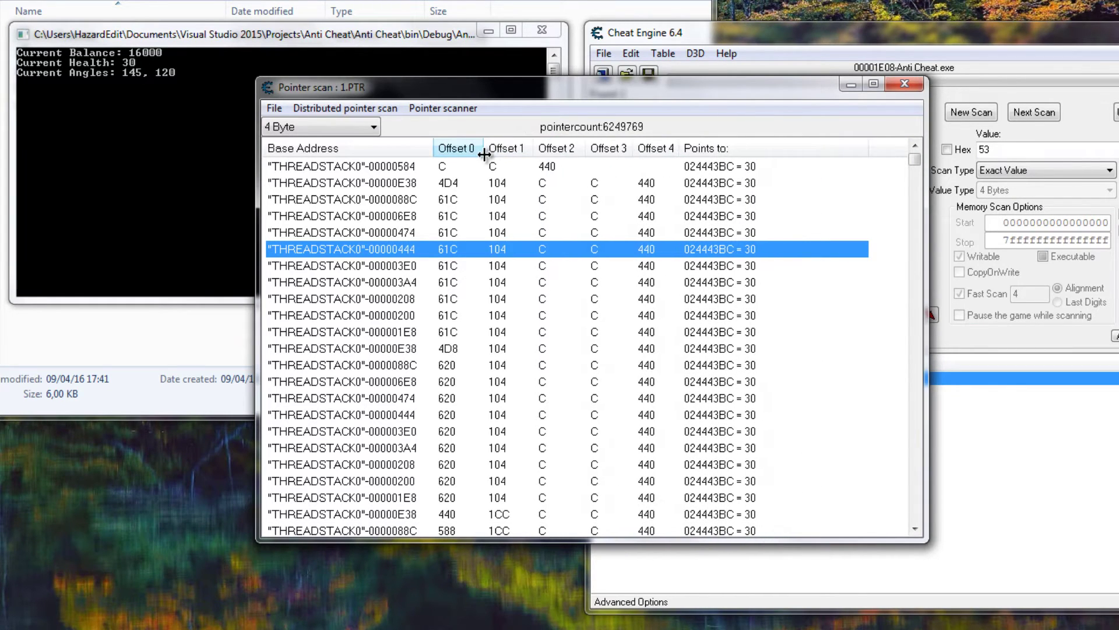
# Compare the values of several pointers in the scan results with the current health shown in the console.
pyautogui.click(175, 146)
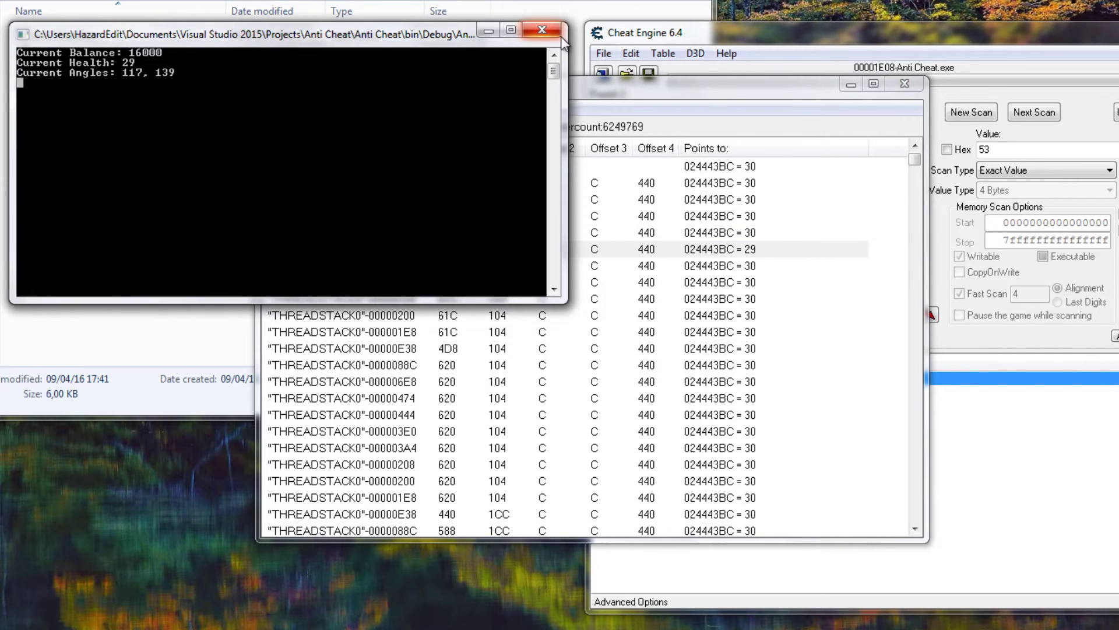
pyautogui.click(779, 213)
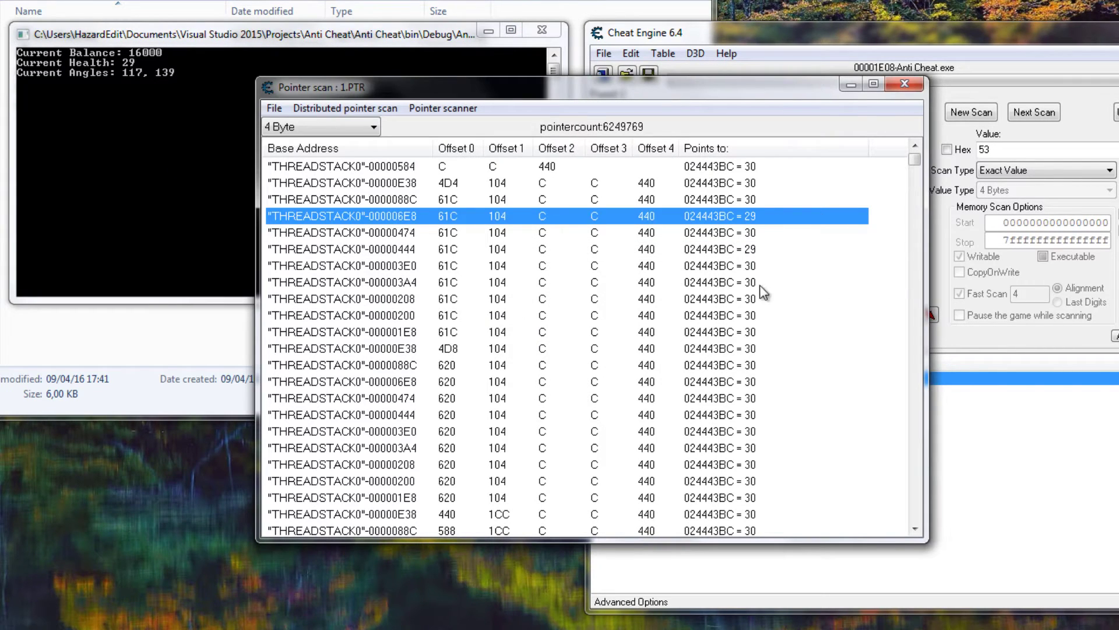
pyautogui.click(830, 314)
pyautogui.click(717, 302)
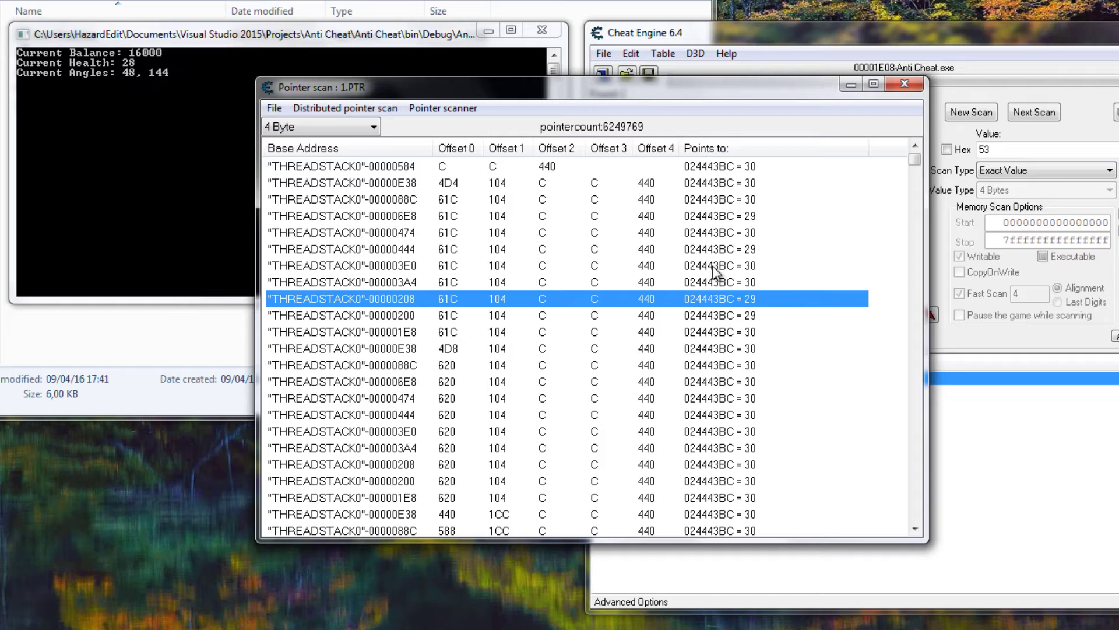
pyautogui.click(712, 282)
pyautogui.click(714, 216)
pyautogui.click(726, 332)
pyautogui.click(712, 233)
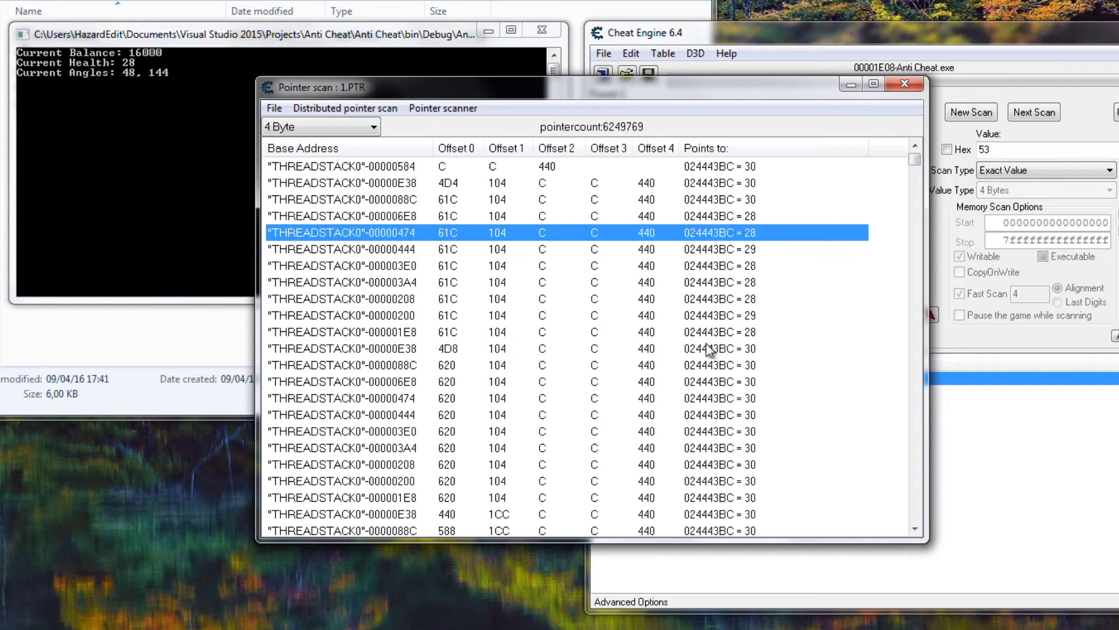
pyautogui.click(712, 348)
pyautogui.click(714, 398)
pyautogui.click(717, 430)
pyautogui.click(720, 266)
pyautogui.click(732, 365)
pyautogui.click(699, 381)
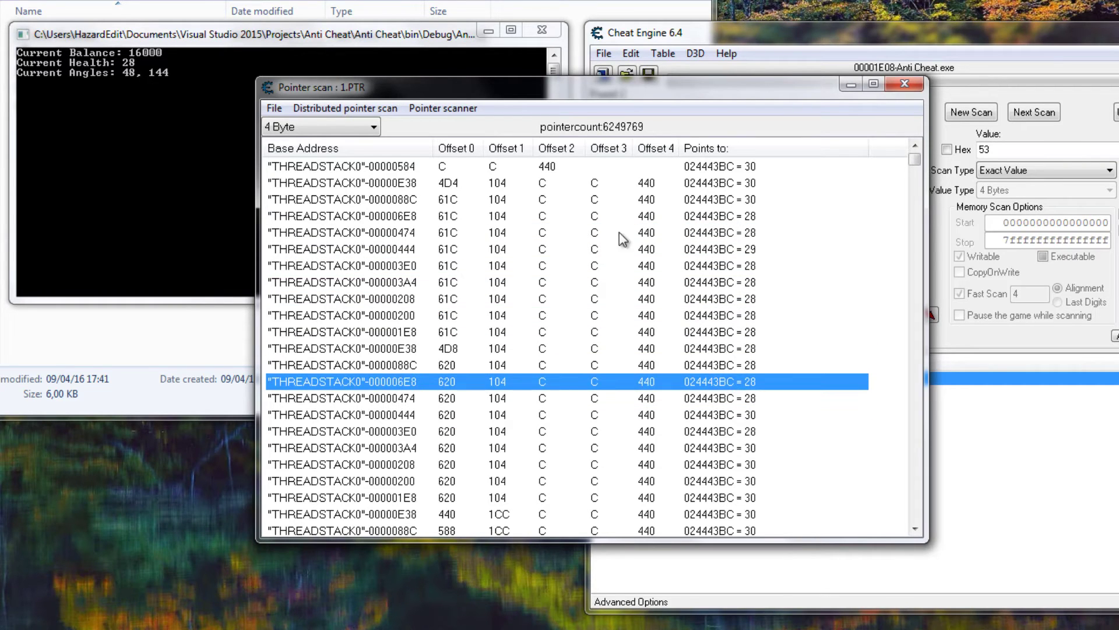
# Restart Anti Cheat.exe and attach Cheat Engine to the new process, keeping the current address list.
pyautogui.click(276, 64)
pyautogui.click(542, 31)
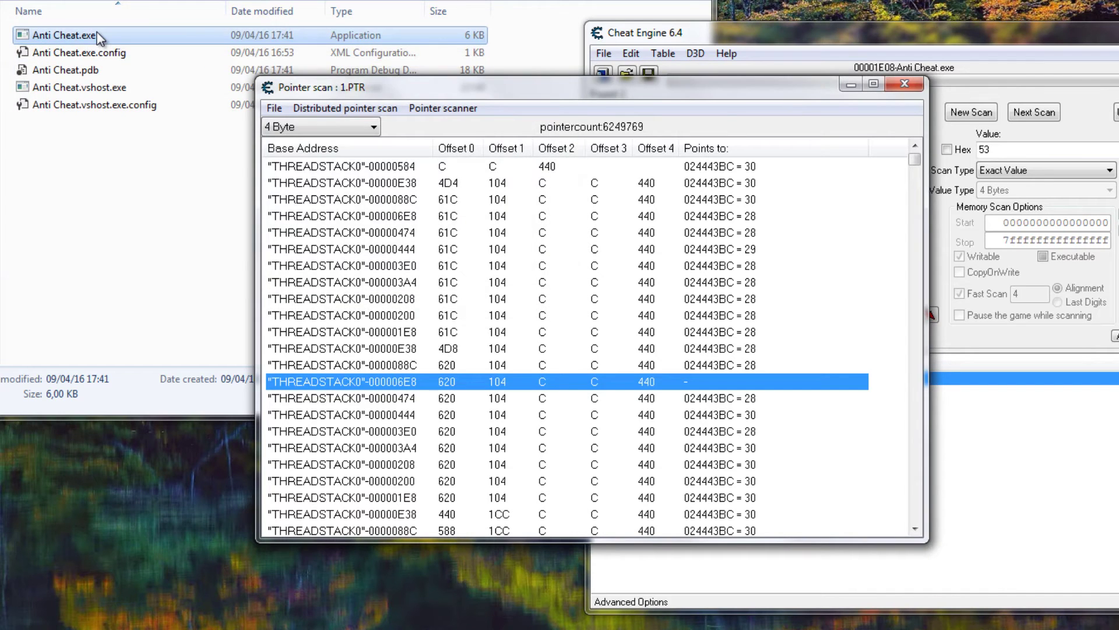
pyautogui.doubleClick(100, 39)
pyautogui.click(790, 245)
pyautogui.click(603, 74)
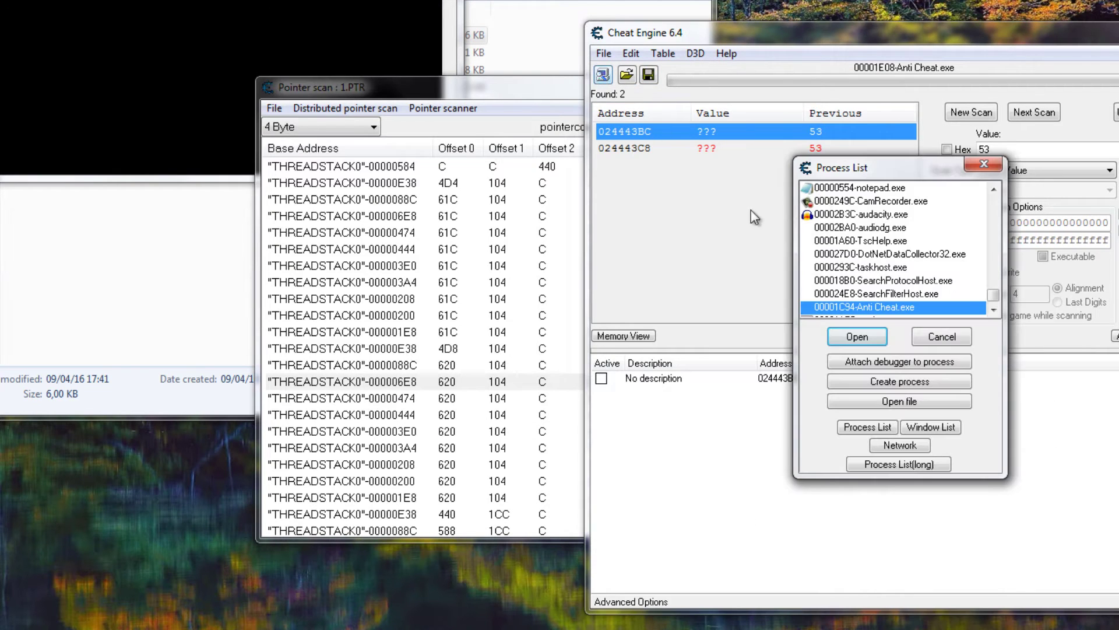
pyautogui.doubleClick(893, 308)
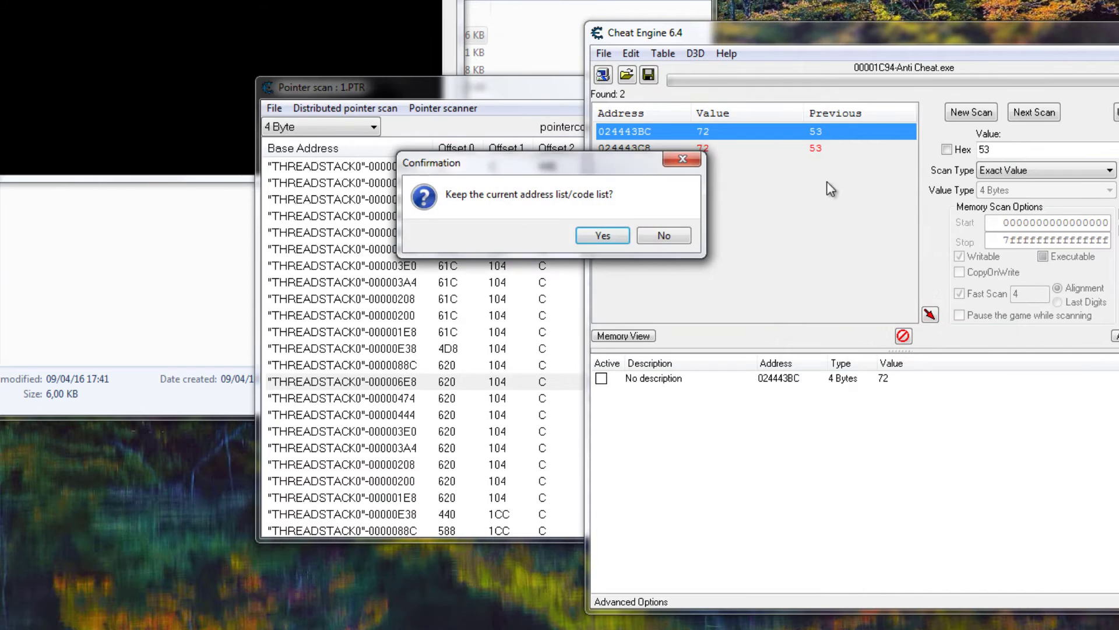
pyautogui.click(604, 237)
# Examine which pointers in the scan results still point to a valid address in the restarted process.
pyautogui.click(490, 316)
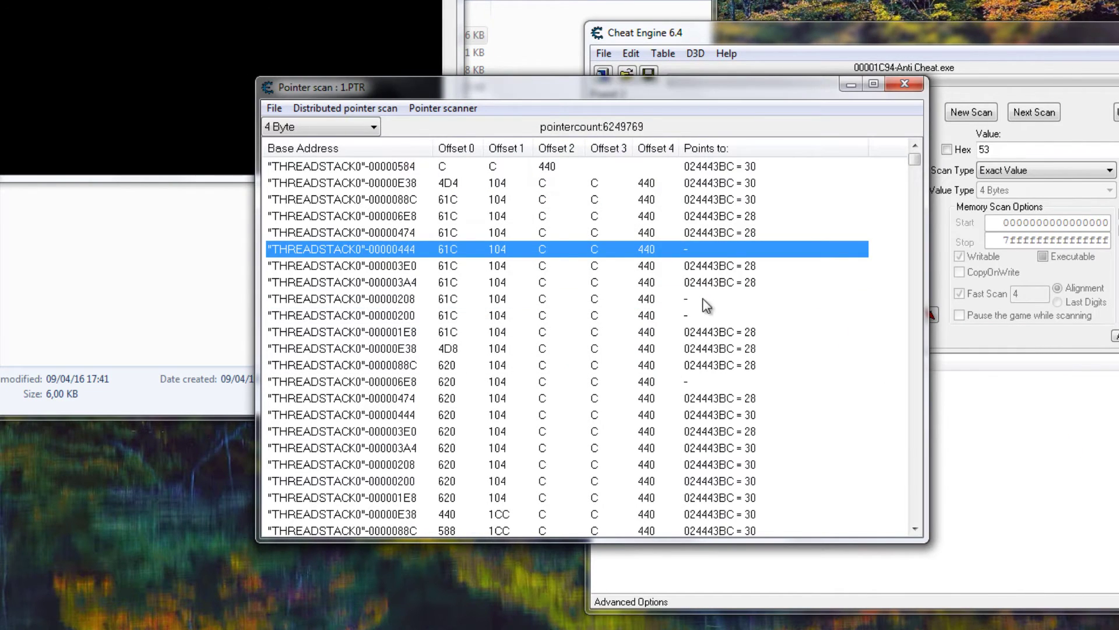
pyautogui.click(723, 398)
pyautogui.press('Down')
pyautogui.press('Down')
pyautogui.press('Down')
pyautogui.press('Down')
pyautogui.press('Down')
pyautogui.press('Up')
pyautogui.press('Up')
pyautogui.press('Up')
pyautogui.press('Up')
pyautogui.press('Up')
pyautogui.press('Up')
pyautogui.press('Up')
pyautogui.press('Up')
pyautogui.press('Up')
pyautogui.press('Up')
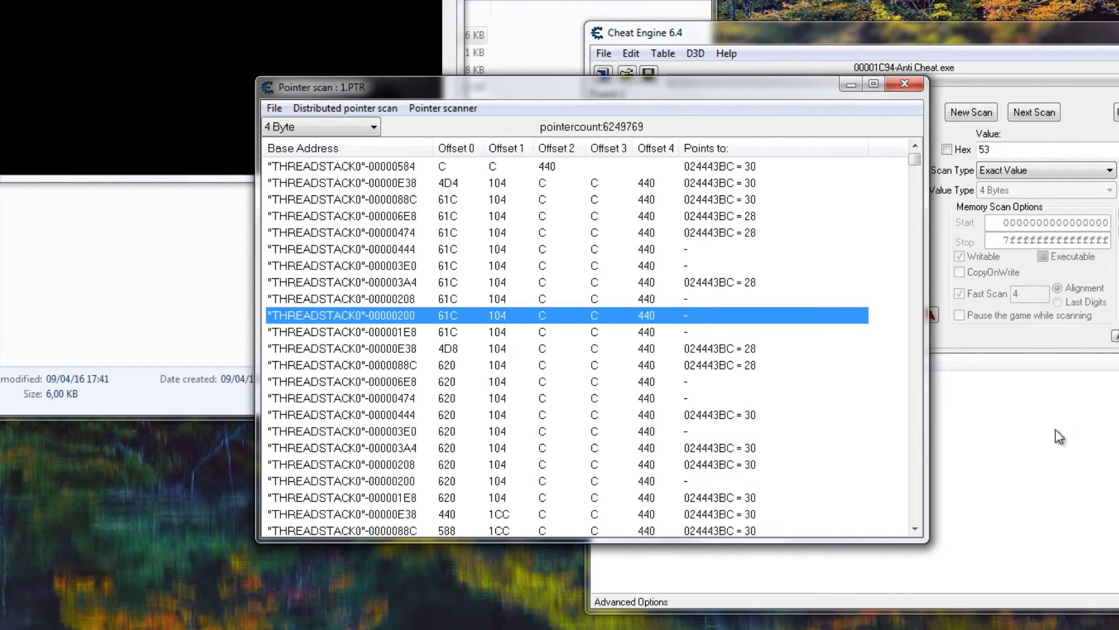
pyautogui.click(1058, 408)
pyautogui.click(545, 168)
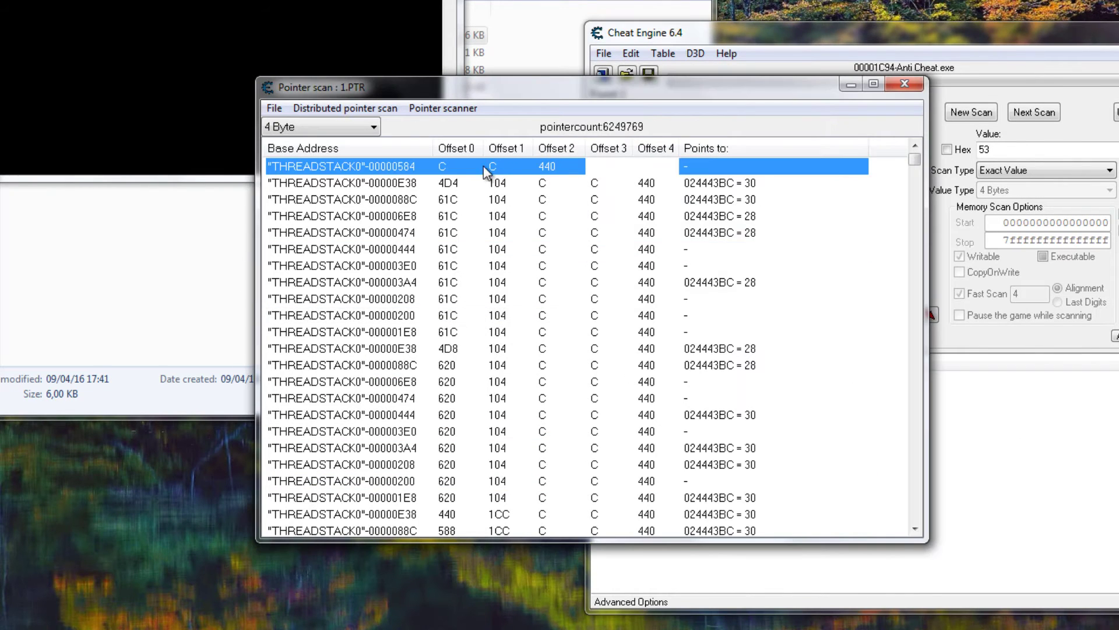
pyautogui.doubleClick(594, 233)
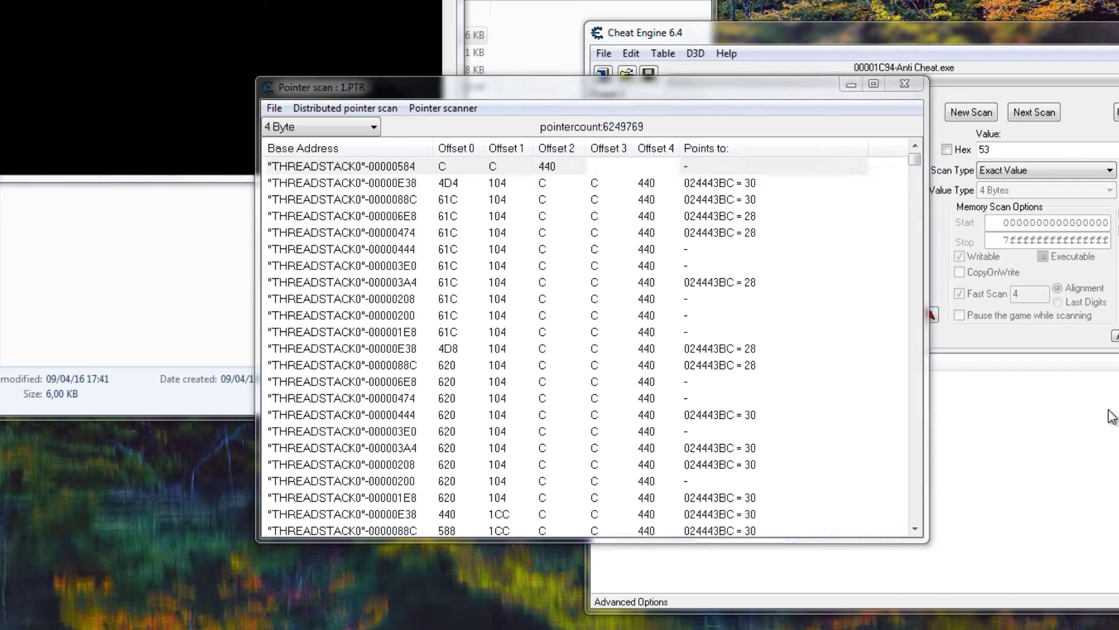
pyautogui.click(514, 200)
# Copy the address 024443BC from the entry in the address list.
pyautogui.click(994, 279)
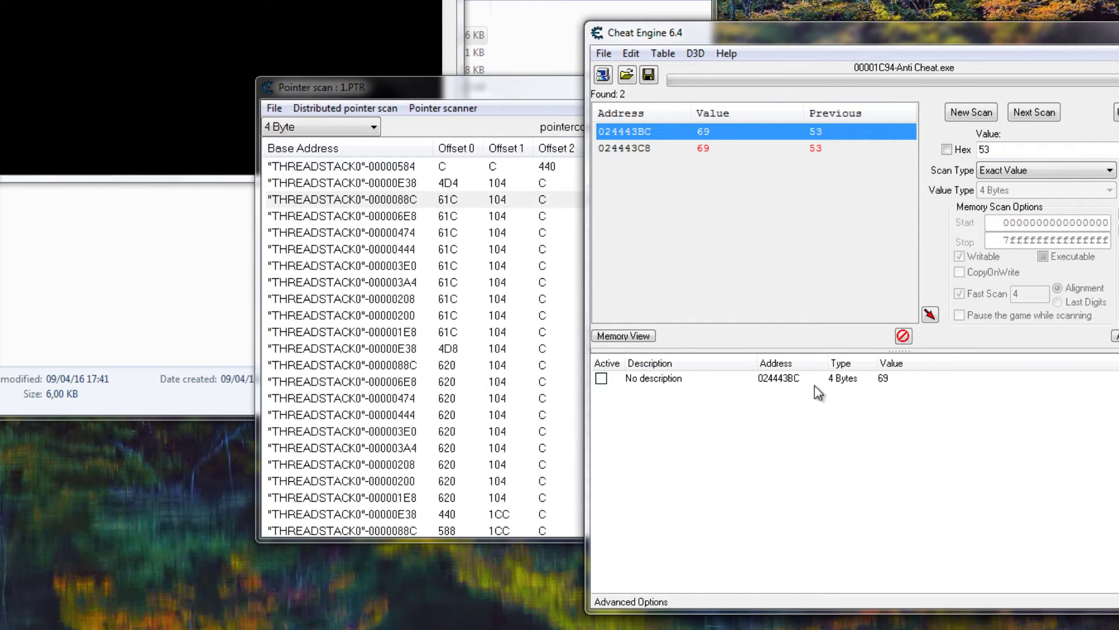
pyautogui.doubleClick(783, 379)
pyautogui.hotkey('ctrl', 'c')
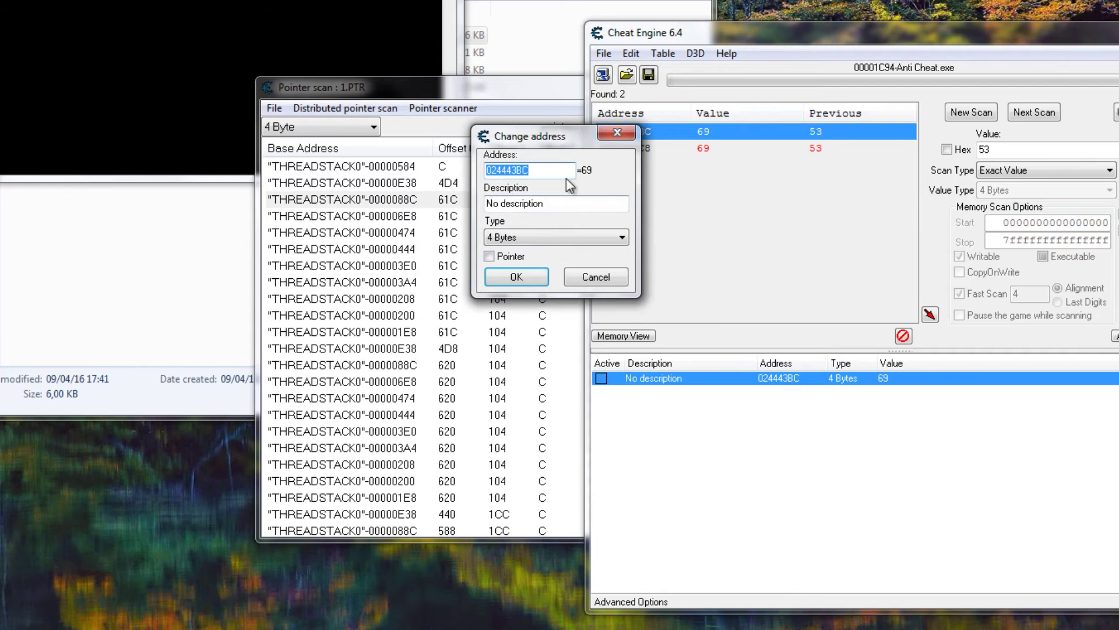
pyautogui.click(516, 277)
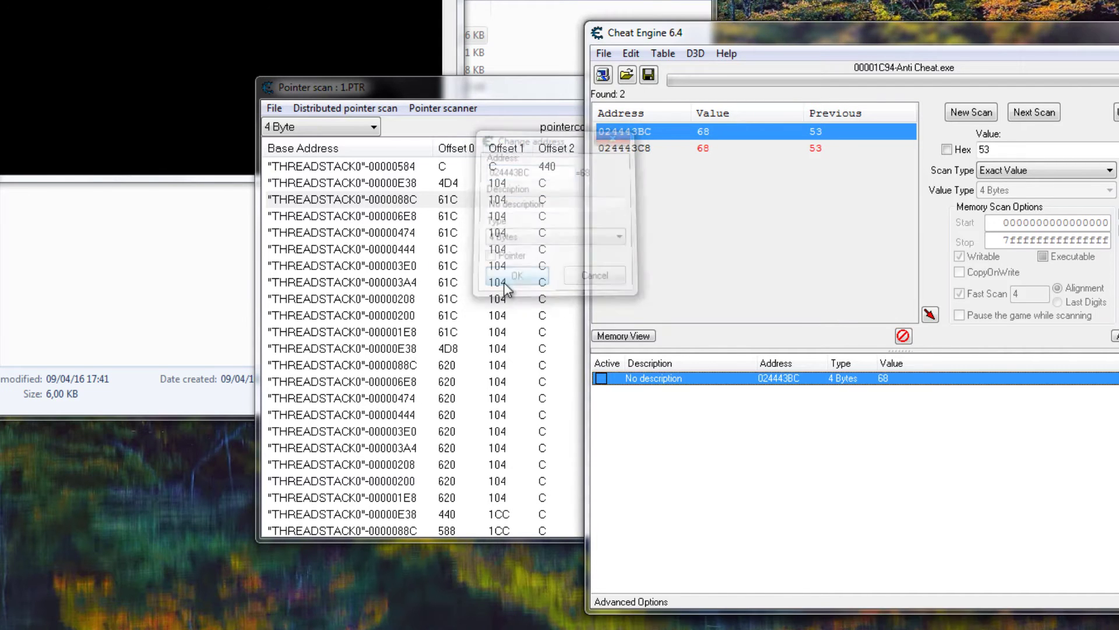
# Try to rescan the pointer list for the copied address and store the results in 1.PTR.
pyautogui.click(513, 249)
pyautogui.click(443, 108)
pyautogui.click(480, 150)
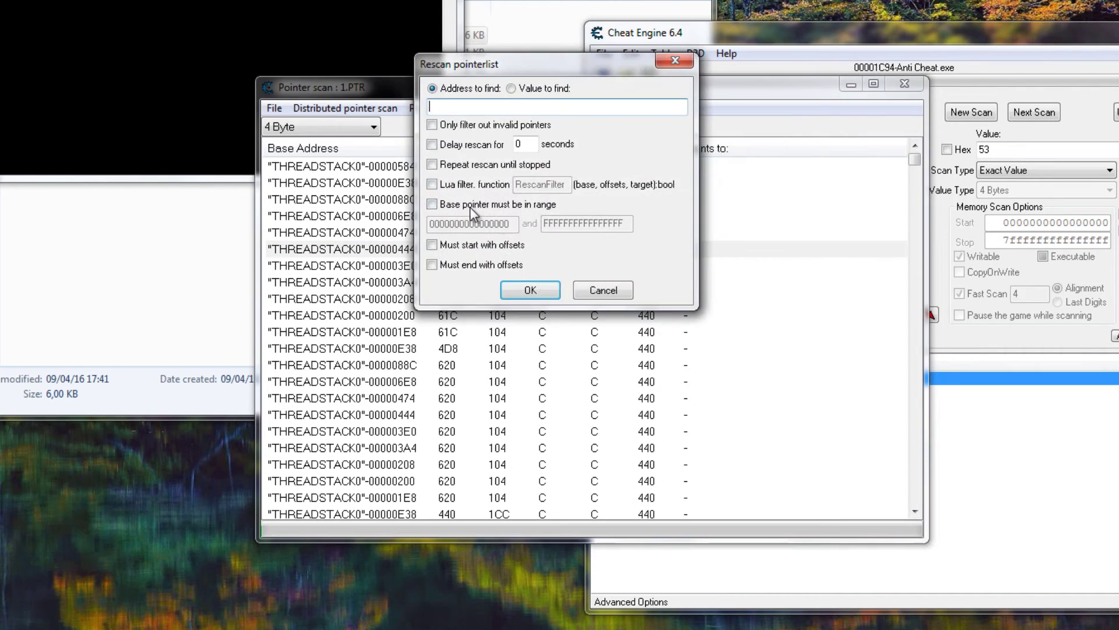
pyautogui.hotkey('ctrl', 'v')
pyautogui.click(530, 290)
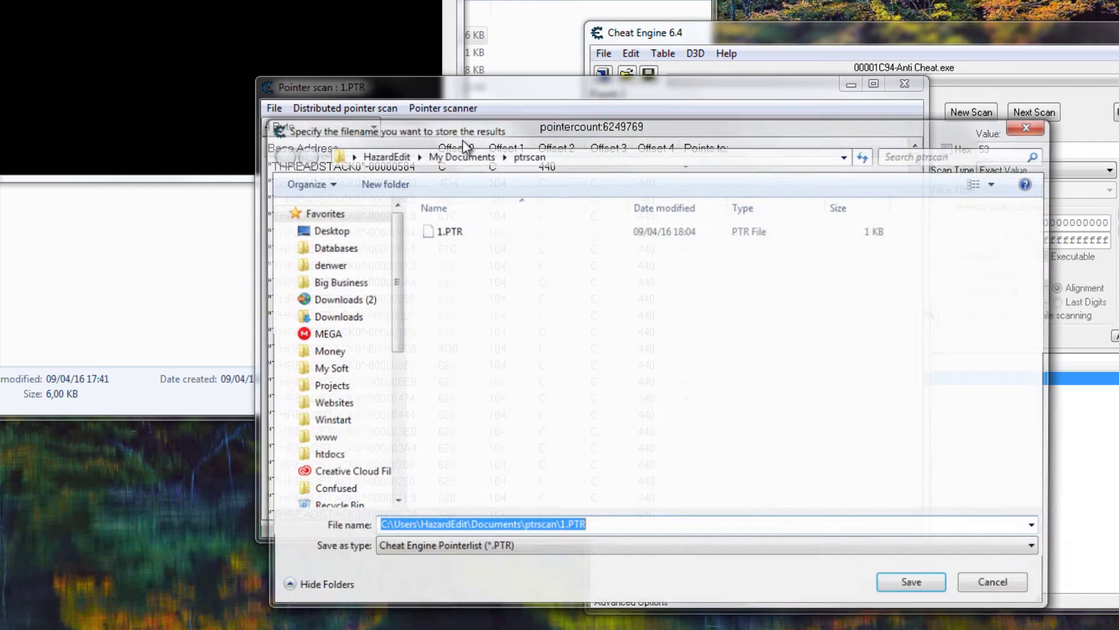
pyautogui.press('Return')
# Rescan the pointer list for address 024443BC and replace 1.PTR with the filtered results.
pyautogui.click(460, 108)
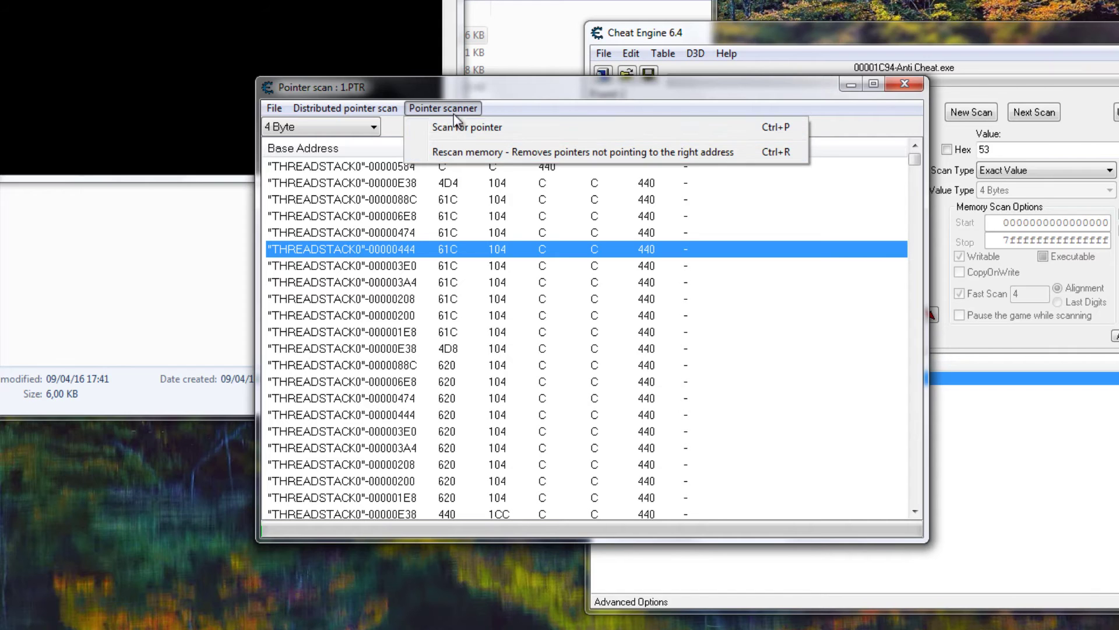
pyautogui.click(451, 154)
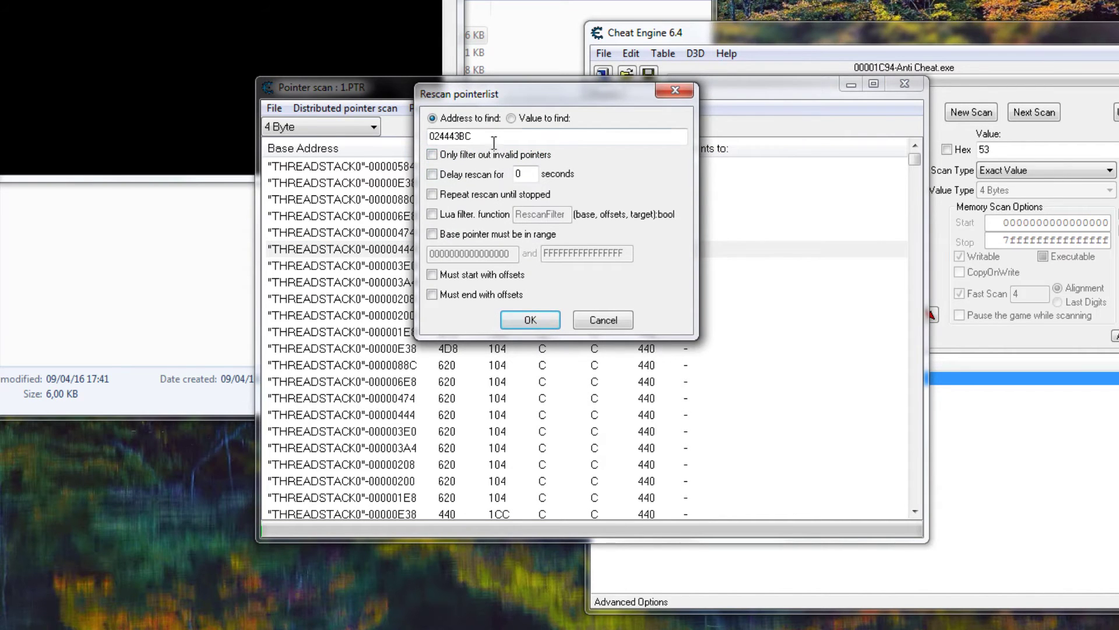
pyautogui.click(530, 320)
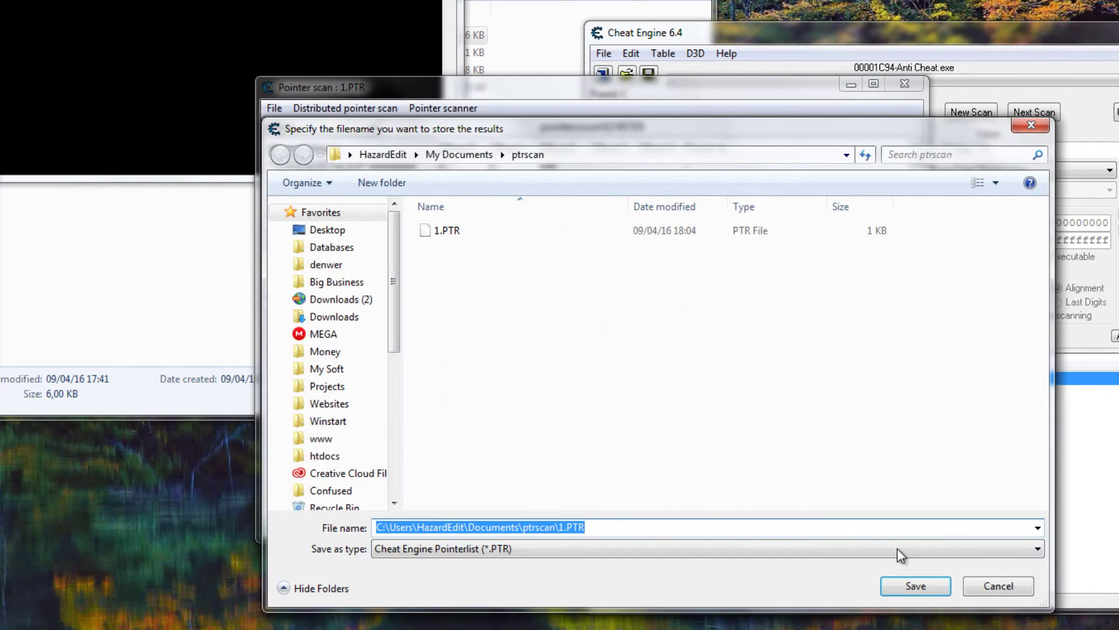
pyautogui.click(925, 585)
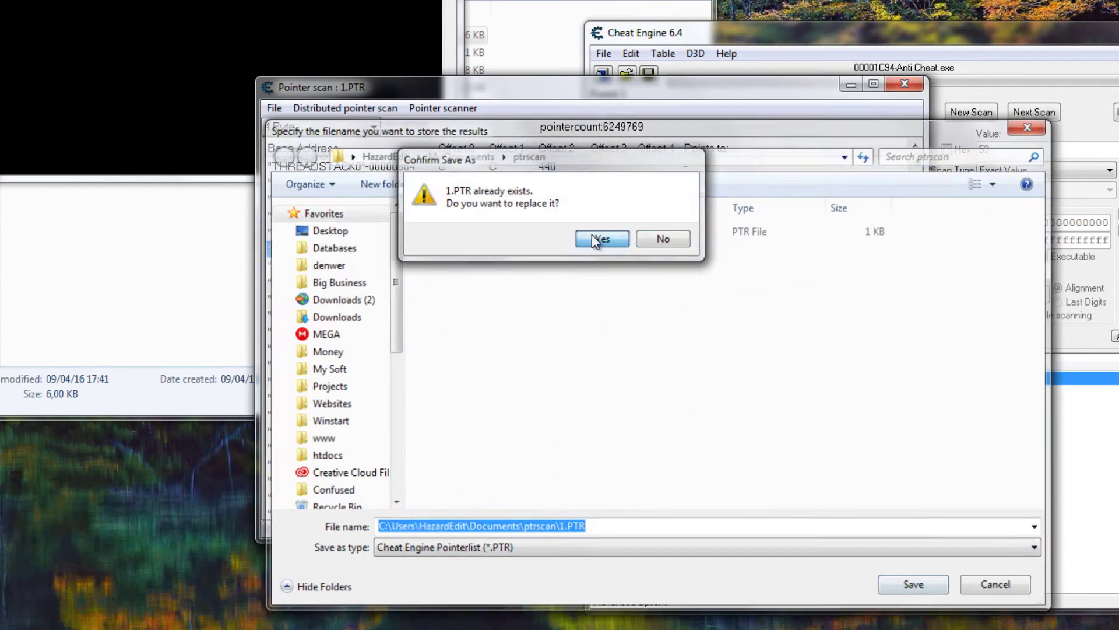
pyautogui.click(600, 239)
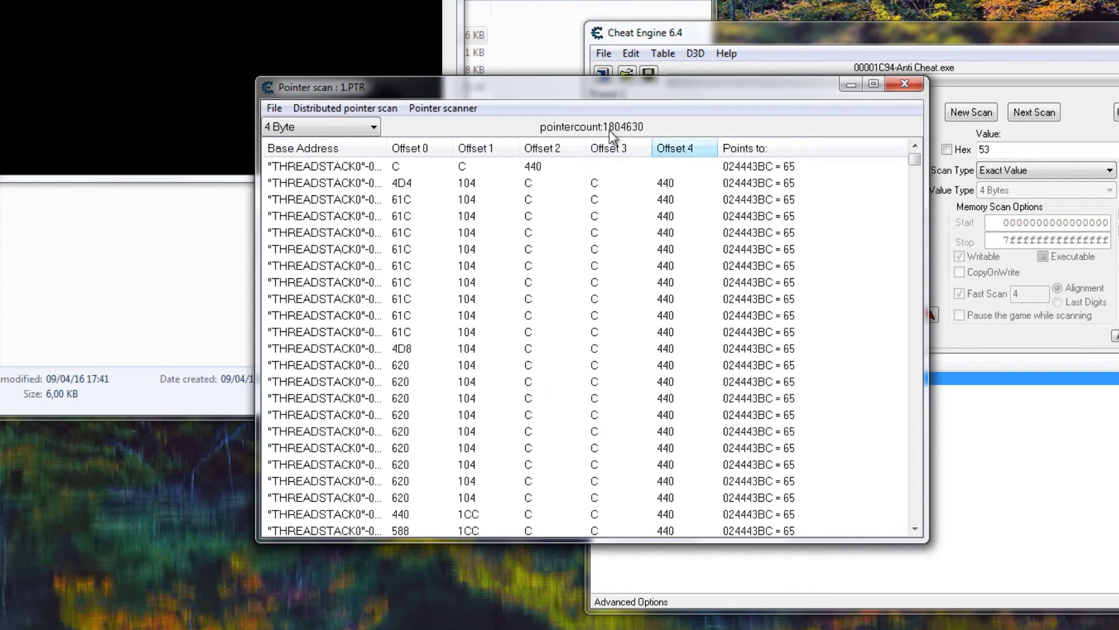
# Move the pointer scan window clear of the console and Cheat Engine, and close the anti-cheat console.
pyautogui.moveTo(740, 98); pyautogui.dragTo(383, 45)
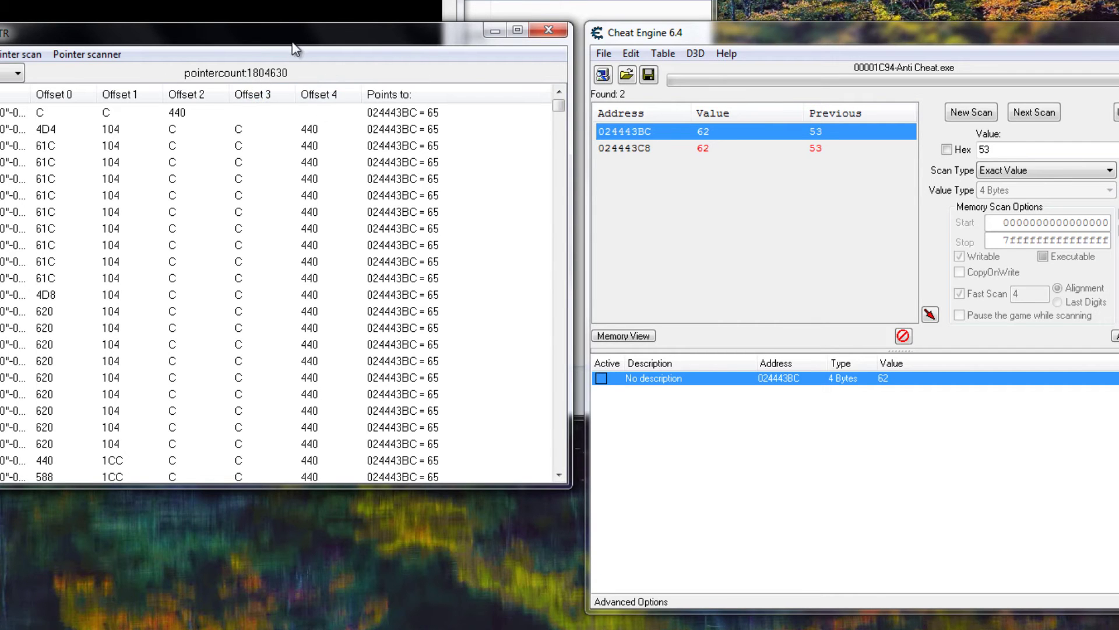
pyautogui.moveTo(297, 41); pyautogui.dragTo(295, 221)
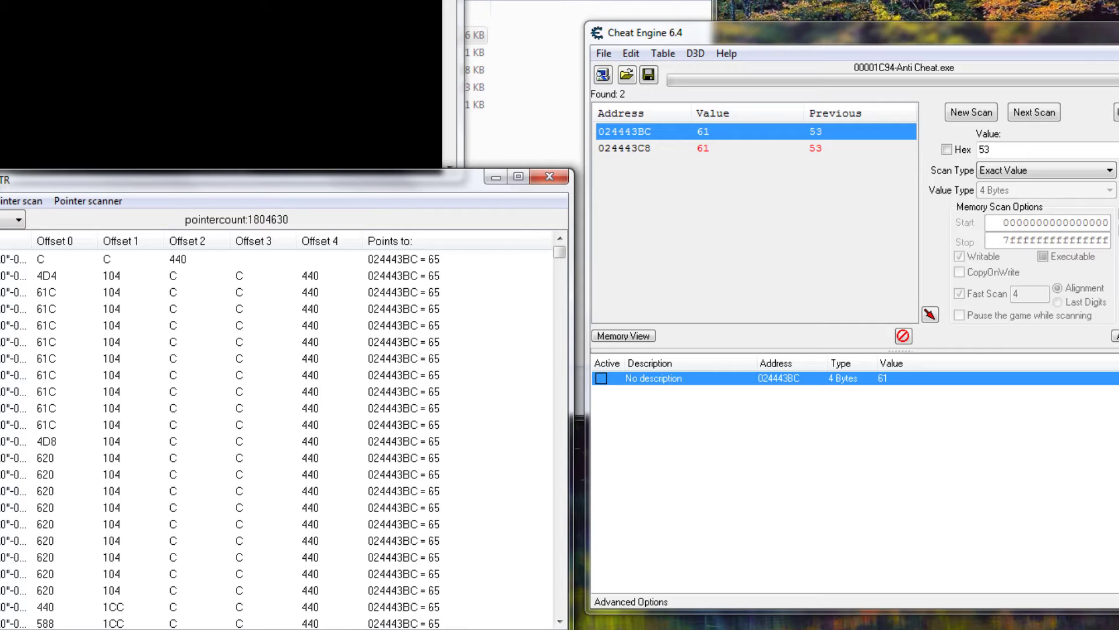
pyautogui.moveTo(415, 176); pyautogui.dragTo(402, 224)
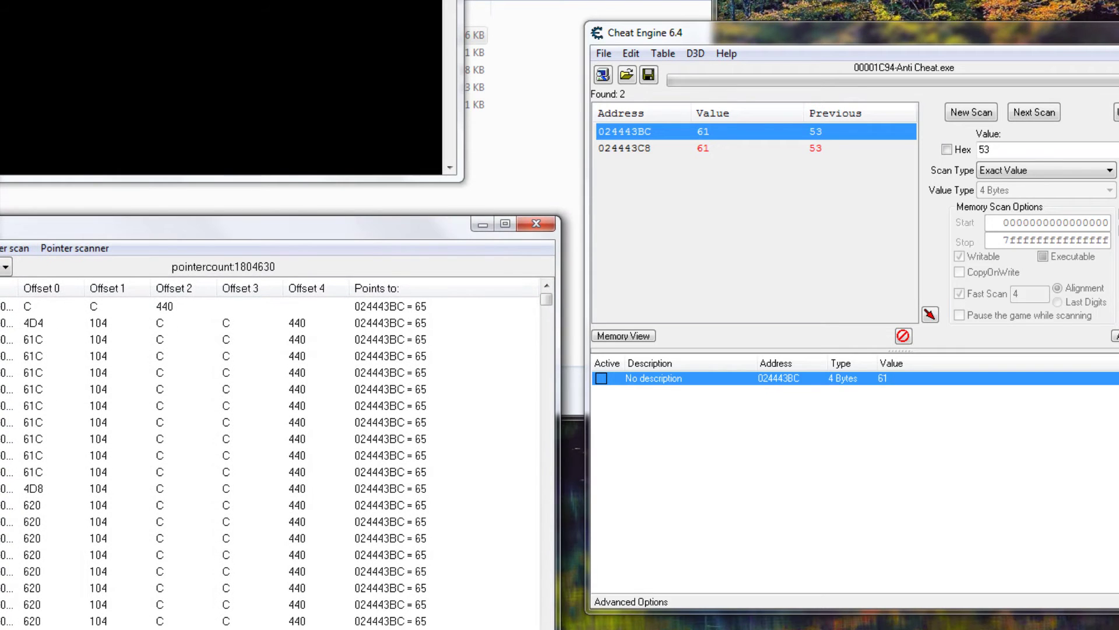
pyautogui.click(198, 93)
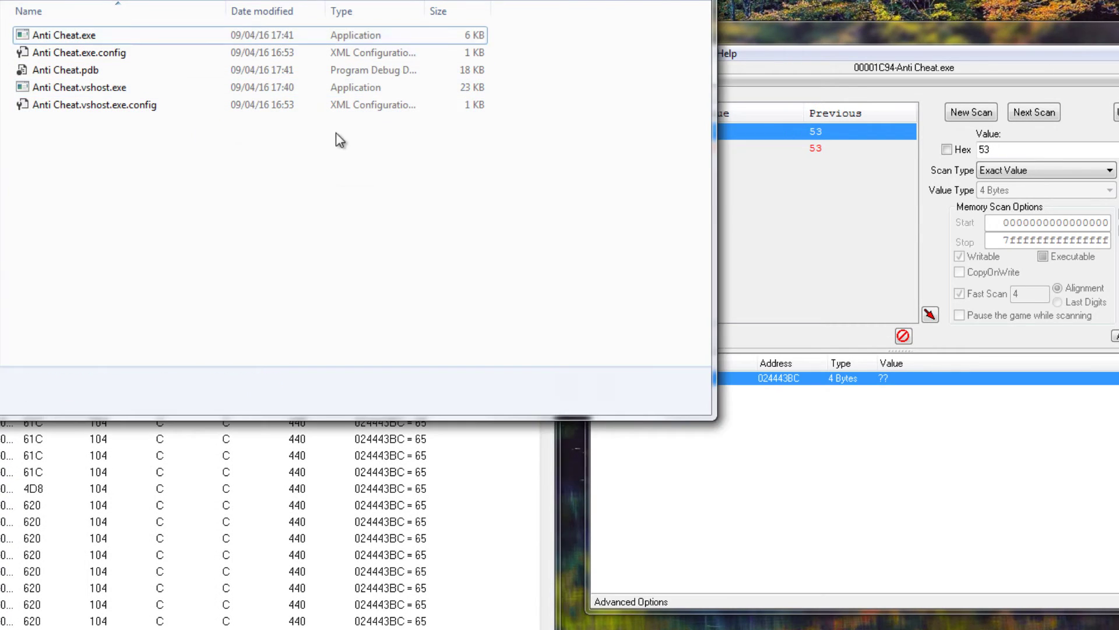
# Launch Anti Cheat.exe again and attach Cheat Engine to its new process, keeping the current address list.
pyautogui.doubleClick(114, 39)
pyautogui.click(721, 123)
pyautogui.click(605, 76)
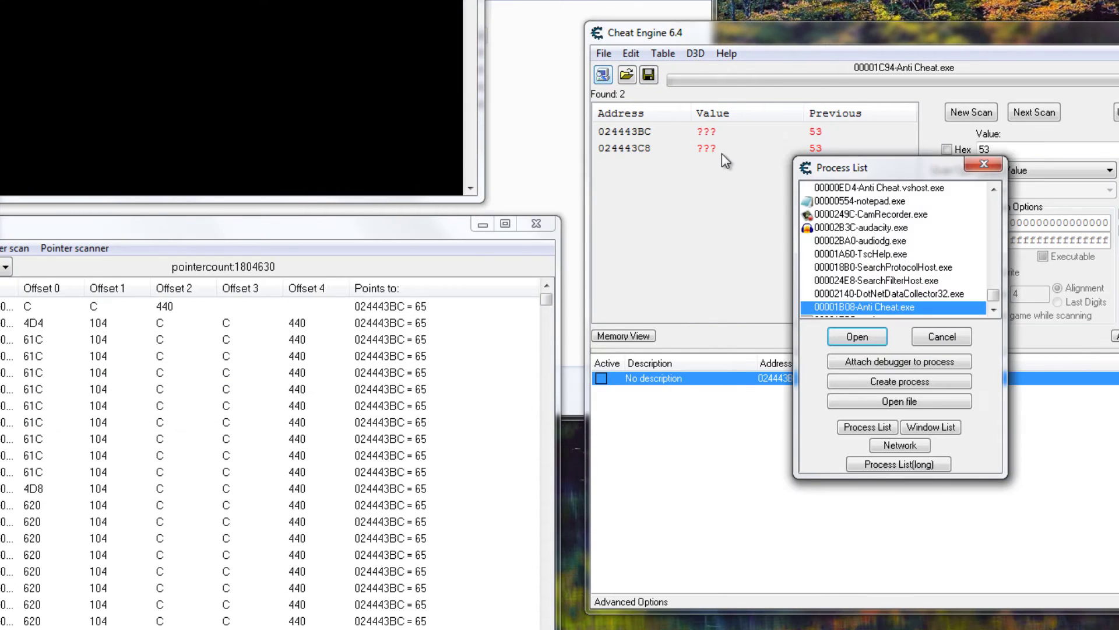
pyautogui.doubleClick(899, 307)
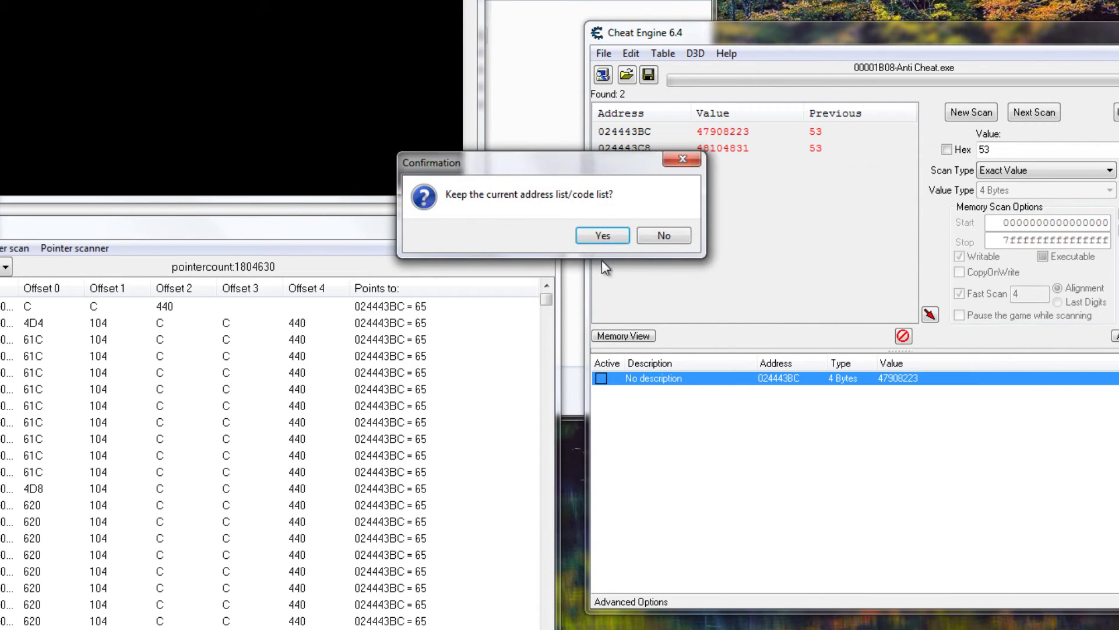
pyautogui.click(601, 237)
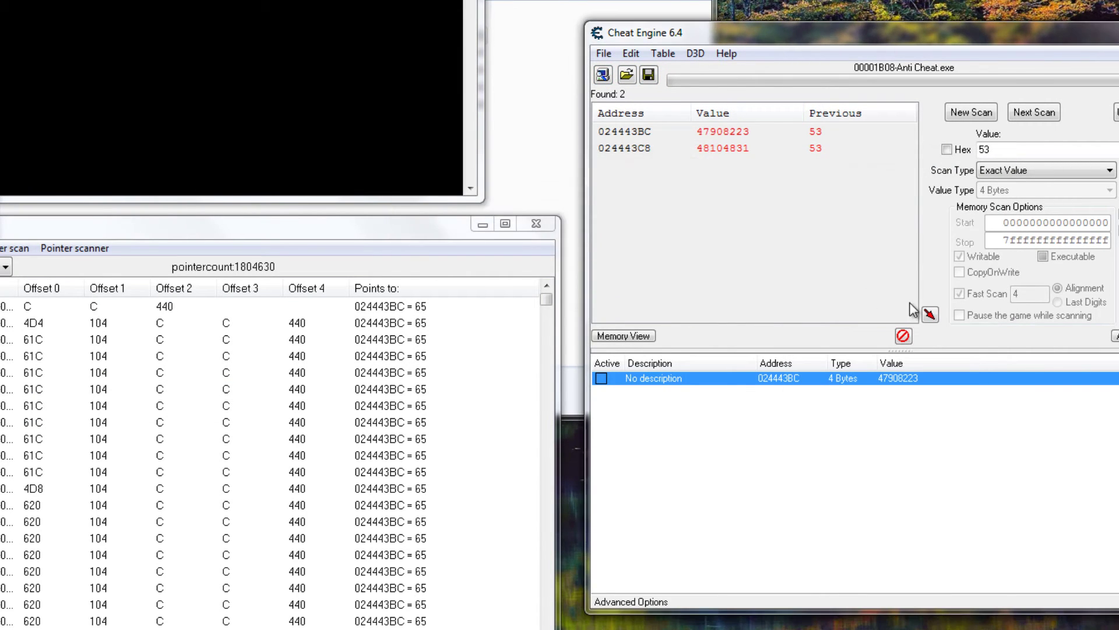
# Run a new exact-value scan for 70 and narrow the results to addresses holding 69.
pyautogui.click(699, 136)
pyautogui.doubleClick(1024, 152)
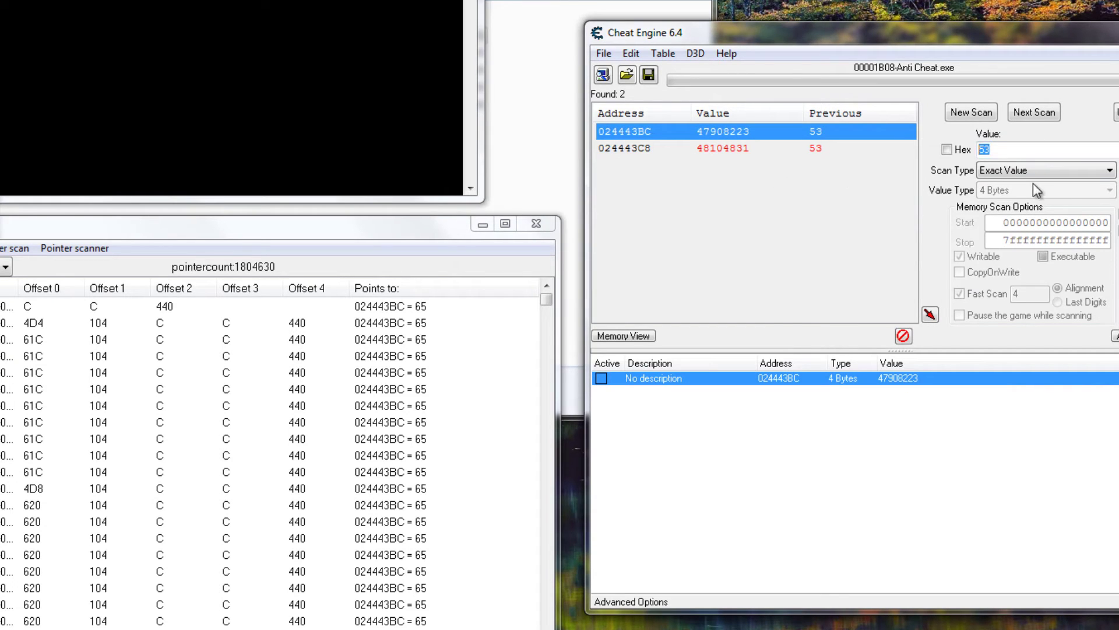
pyautogui.write('70')
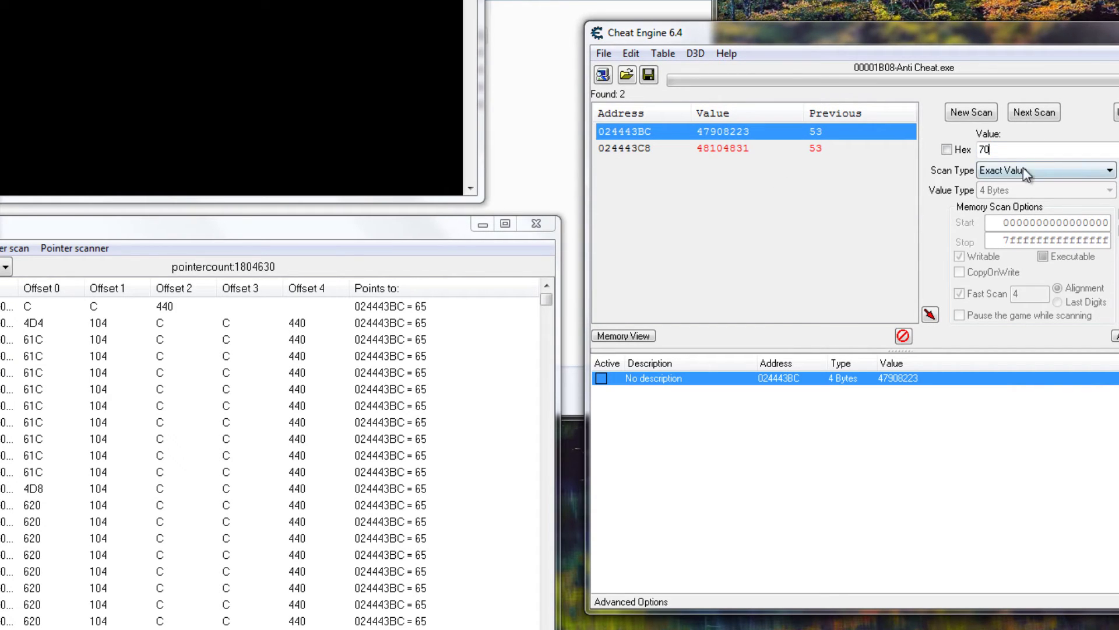
pyautogui.click(975, 110)
pyautogui.click(974, 110)
pyautogui.click(914, 265)
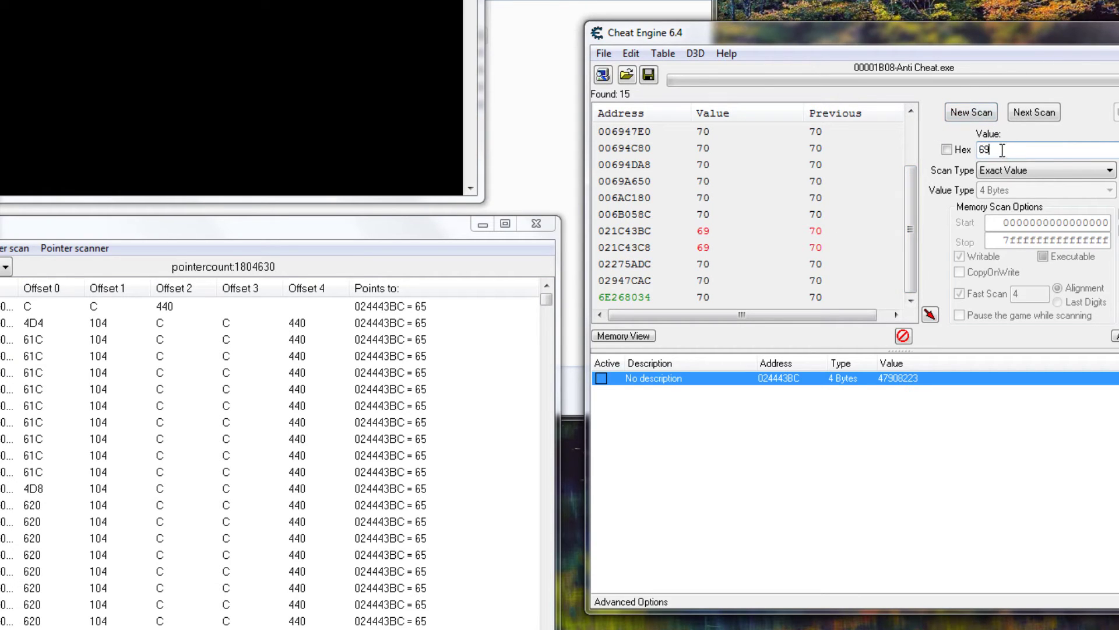
pyautogui.write('69')
pyautogui.click(1035, 111)
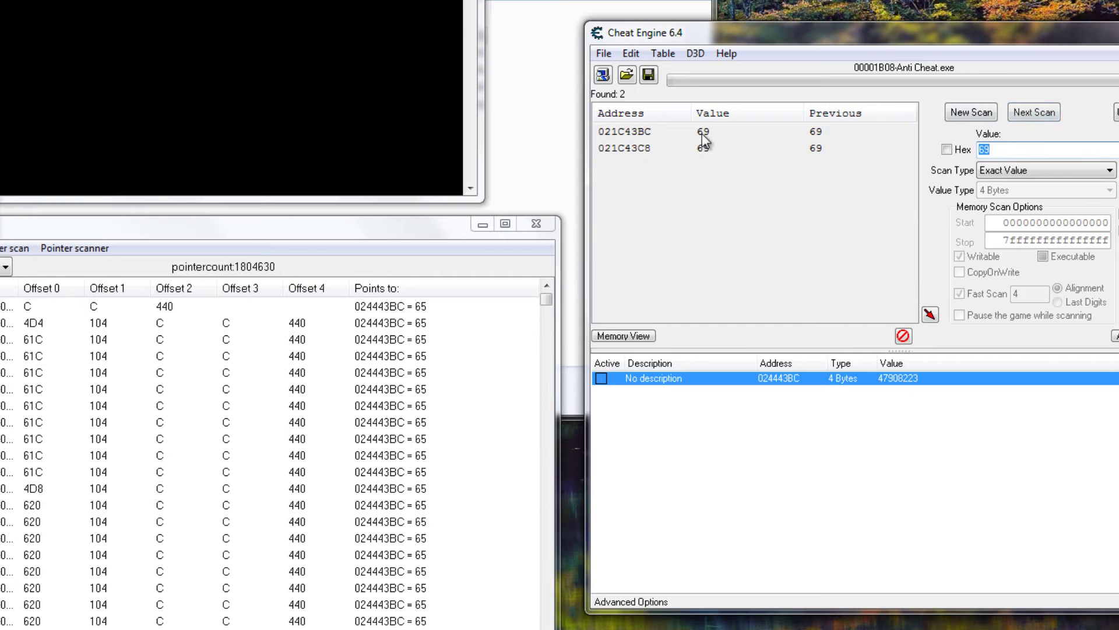
# Replace the outdated 024443BC entry in the address list with the found address 021C43BC.
pyautogui.click(813, 379)
pyautogui.press('Delete')
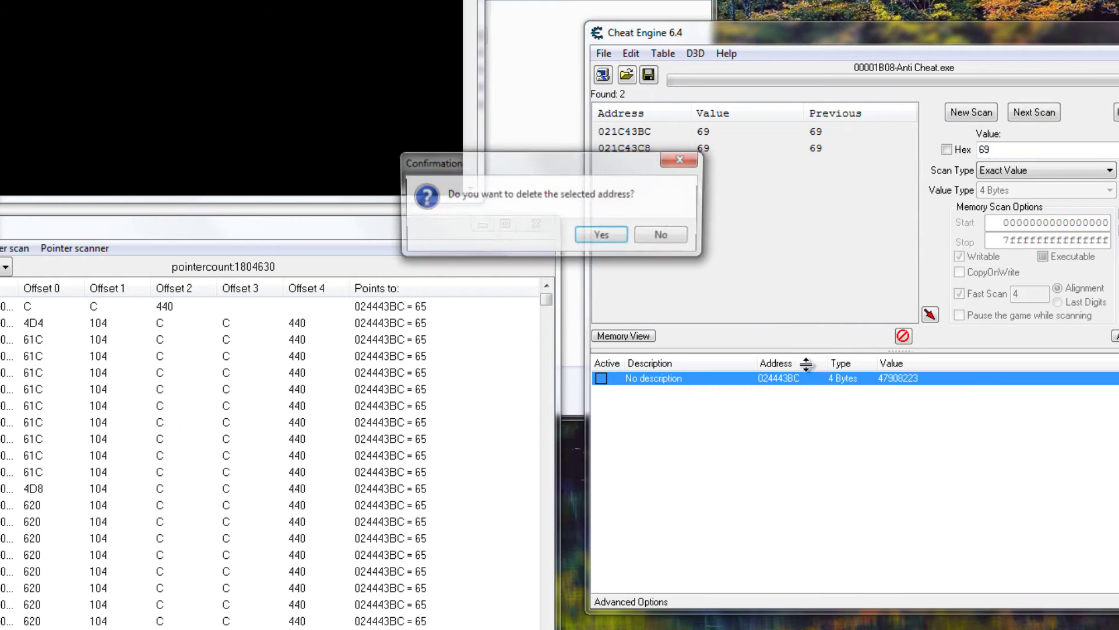
pyautogui.press('Return')
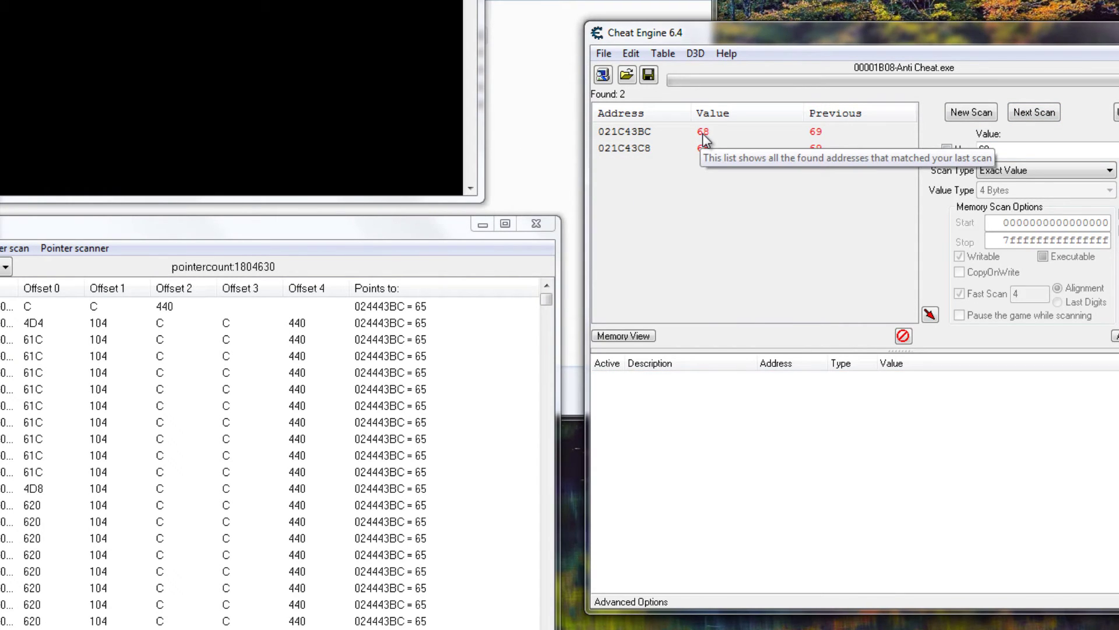
pyautogui.doubleClick(702, 133)
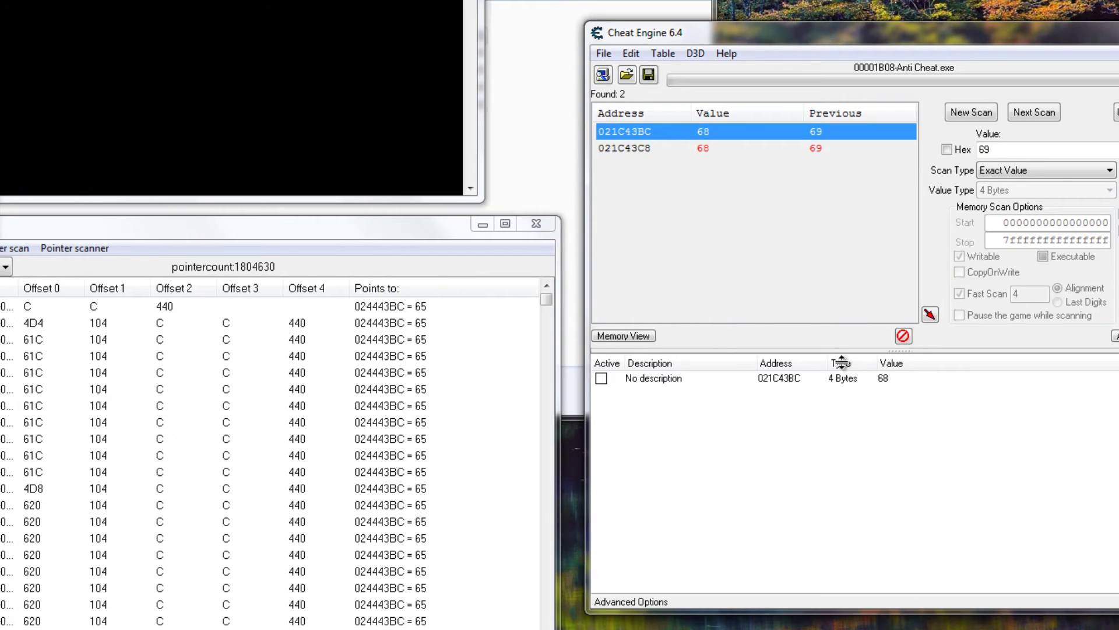
pyautogui.click(779, 378)
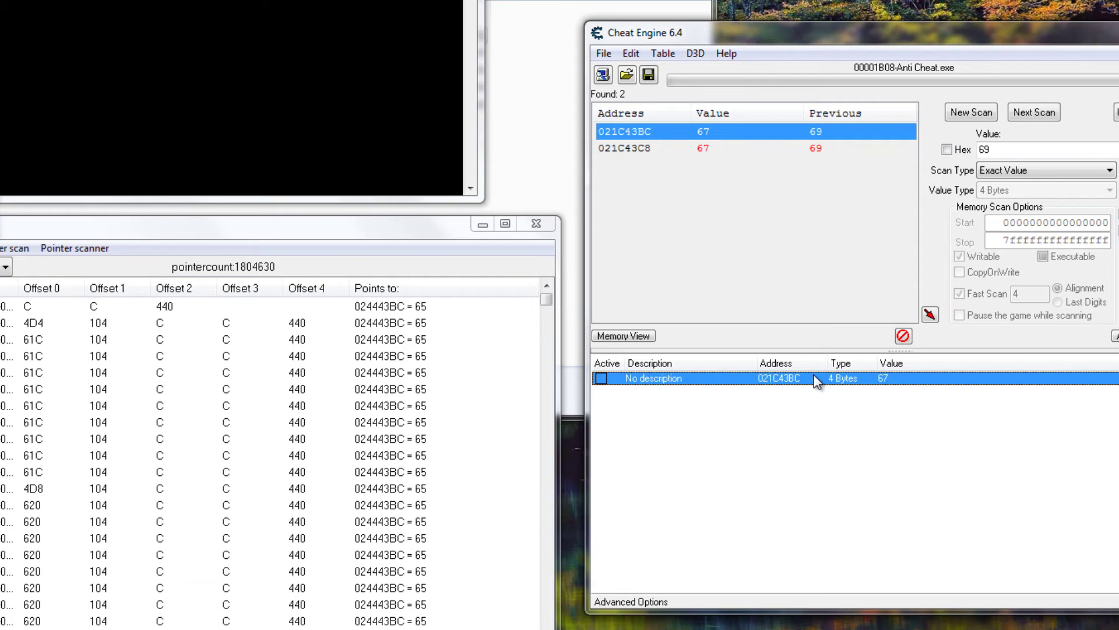
pyautogui.click(75, 248)
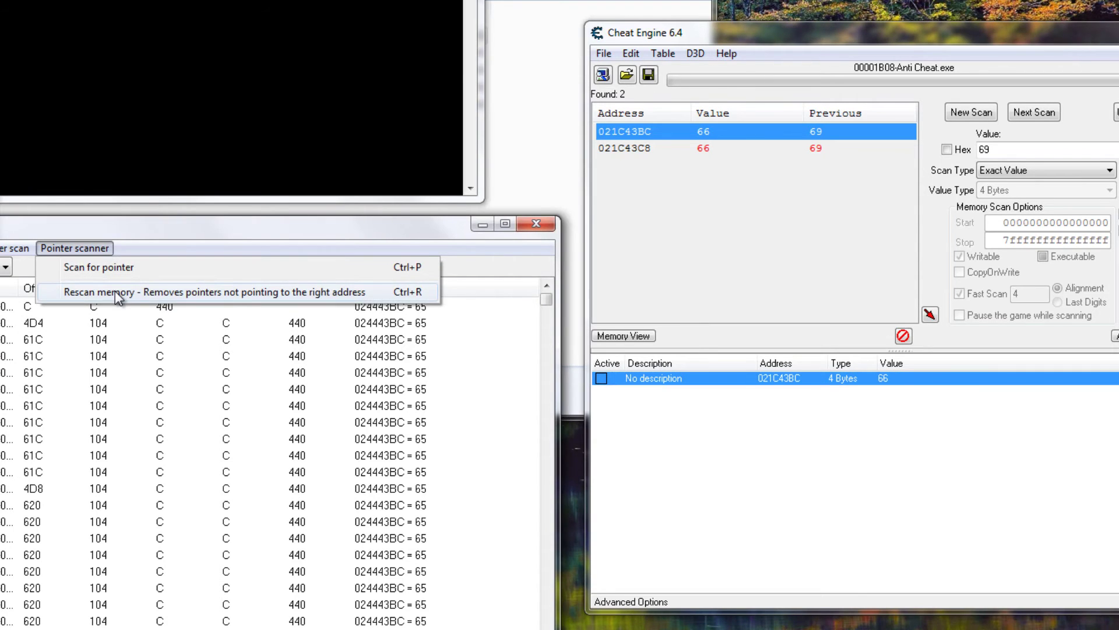
pyautogui.click(115, 291)
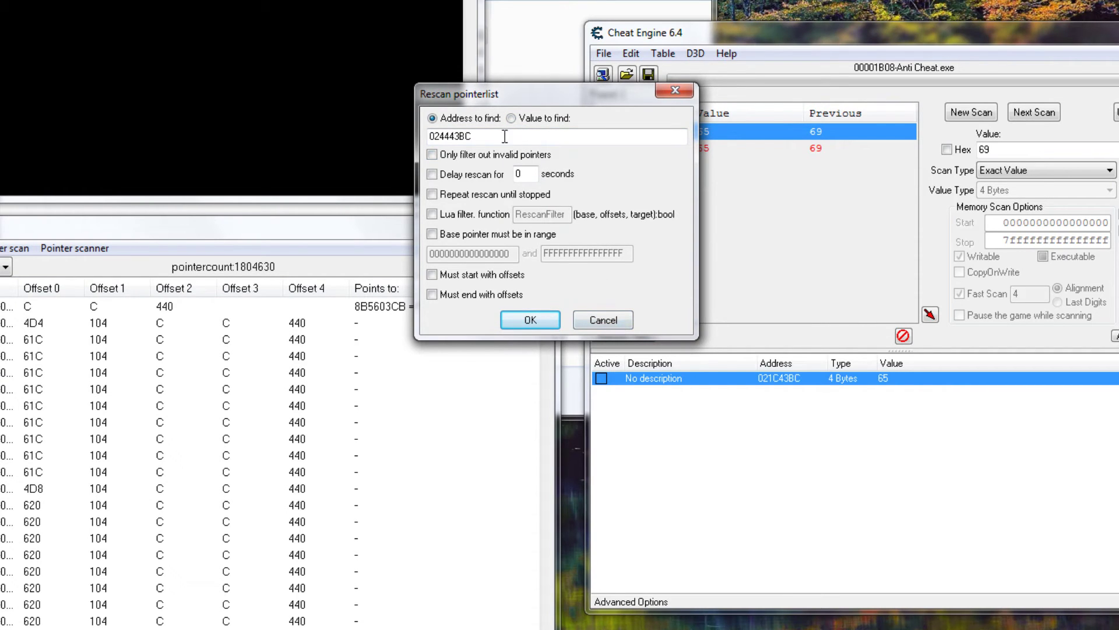
pyautogui.press('Escape')
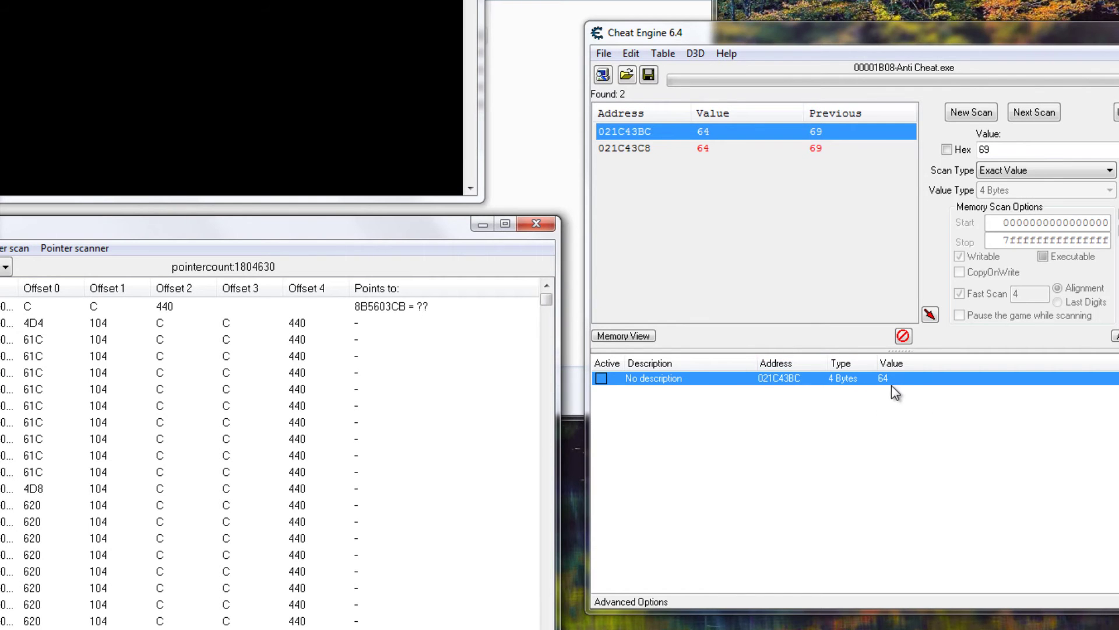
# Copy the address 021C43BC and rescan the pointer list for it, replacing 1.PTR with the filtered results.
pyautogui.doubleClick(781, 380)
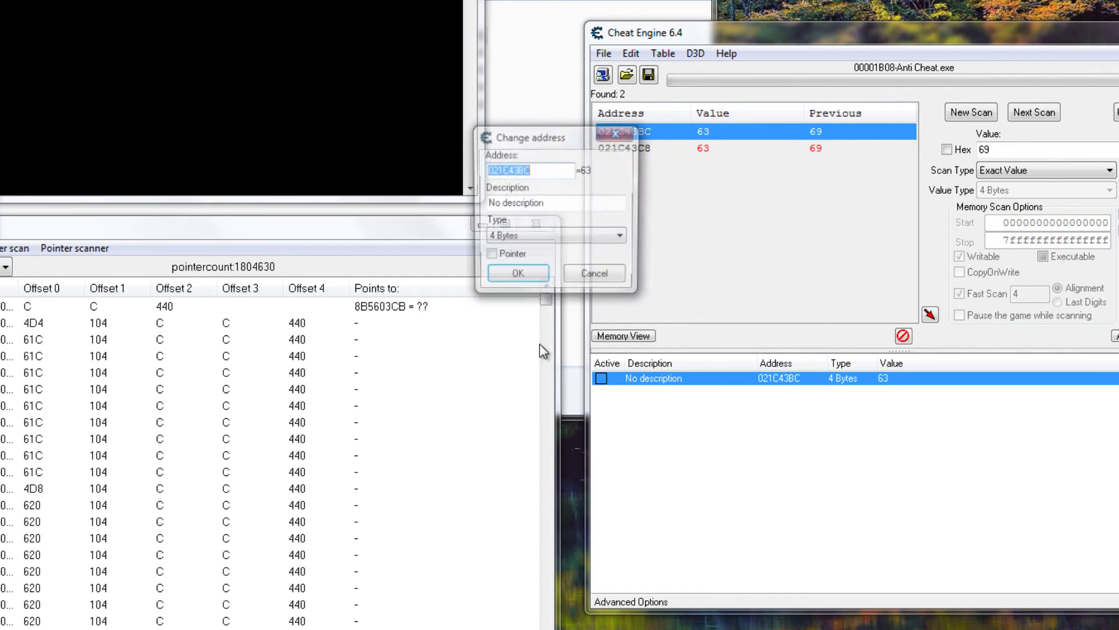
pyautogui.click(515, 274)
pyautogui.click(118, 257)
pyautogui.click(74, 248)
pyautogui.click(78, 288)
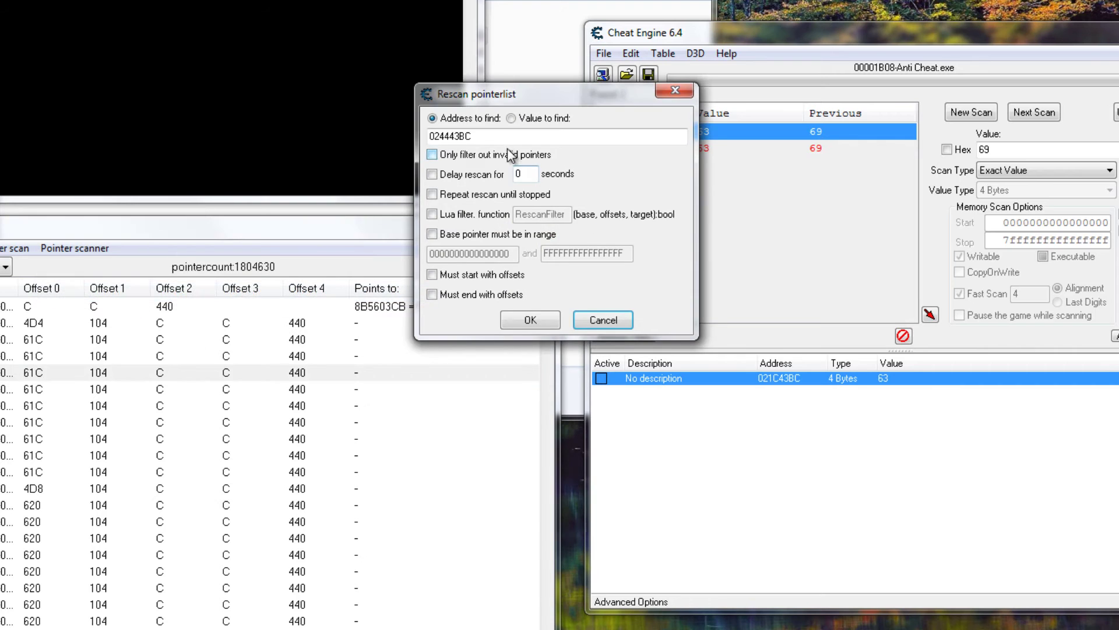
pyautogui.write('021C43BC')
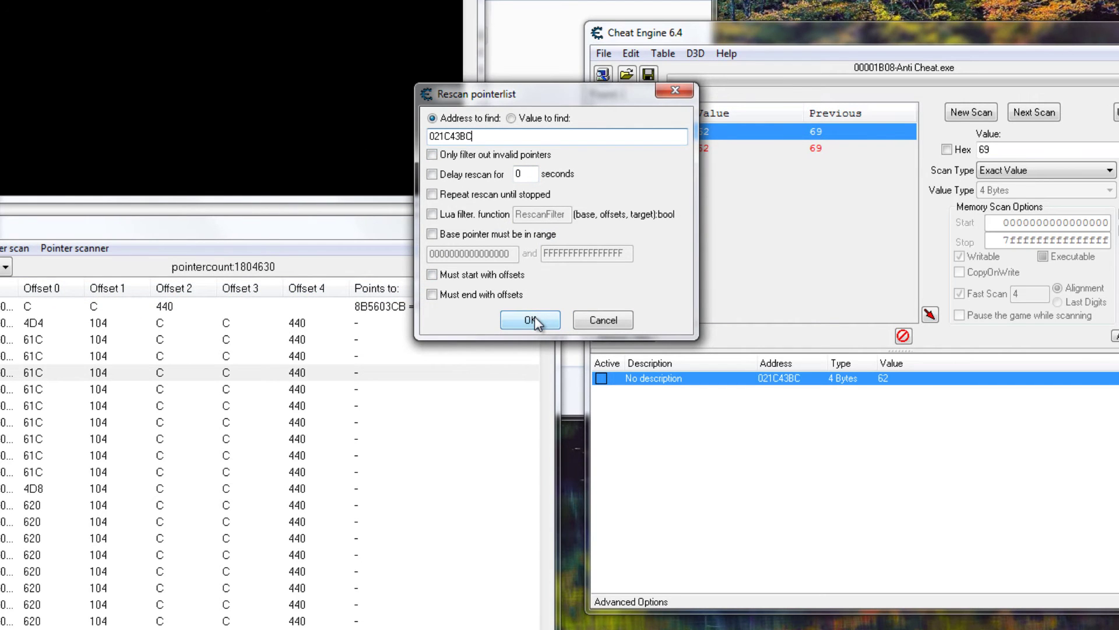
pyautogui.click(532, 320)
pyautogui.press('Return')
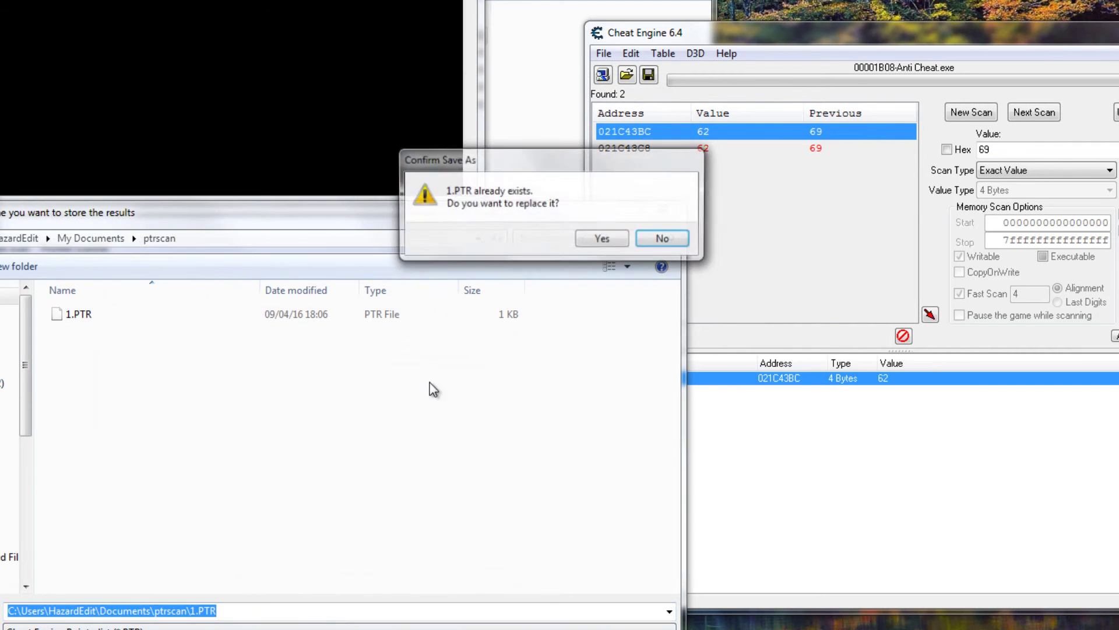
pyautogui.click(602, 240)
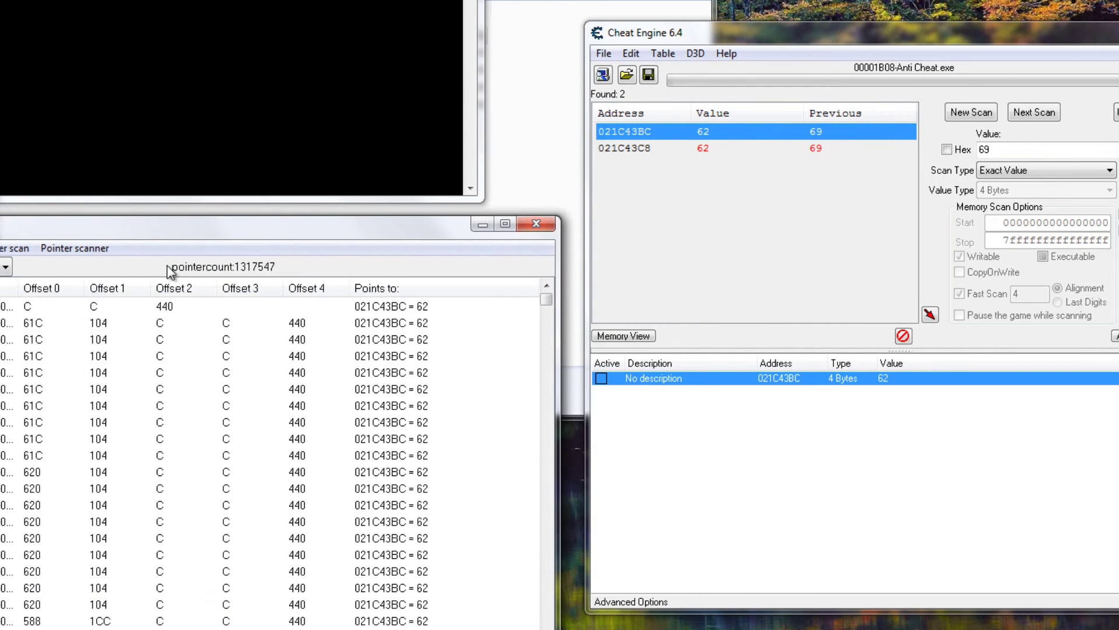
# Close the anti-cheat console, relaunch Anti Cheat.exe and attach Cheat Engine to the new process with the address list kept.
pyautogui.click(222, 339)
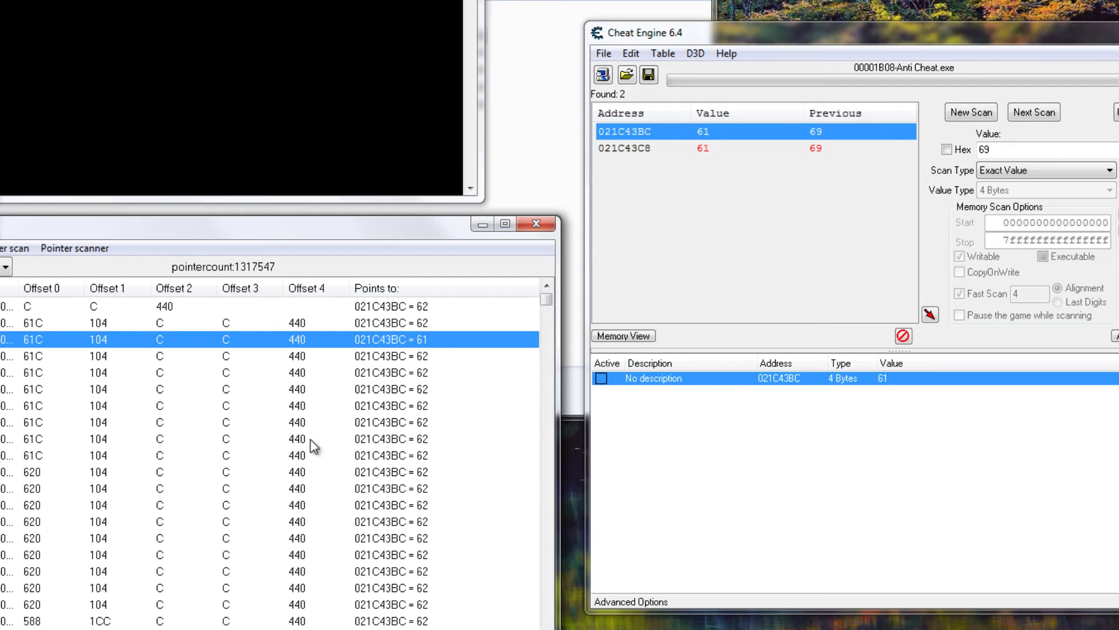
pyautogui.click(210, 51)
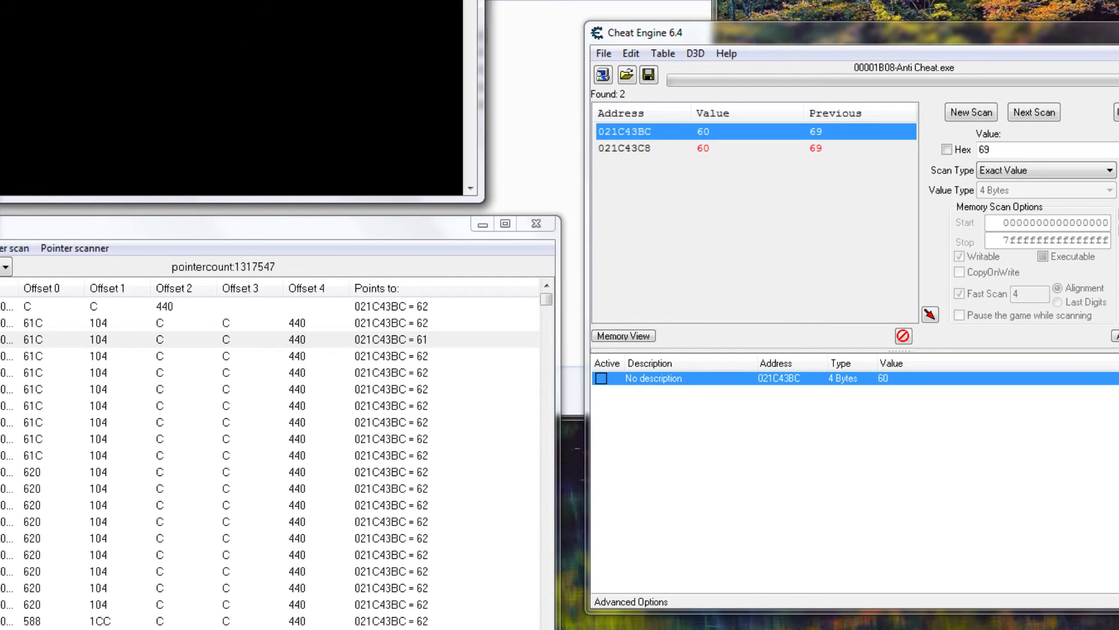
pyautogui.hotkey('alt', 'F4')
pyautogui.click(400, 107)
pyautogui.doubleClick(96, 36)
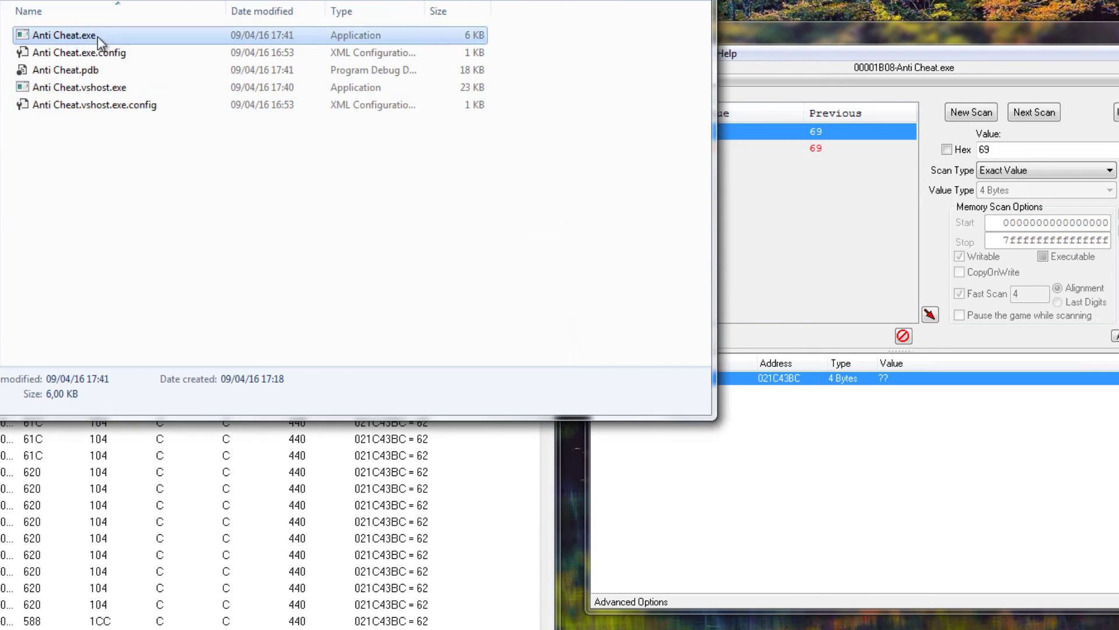
pyautogui.click(840, 172)
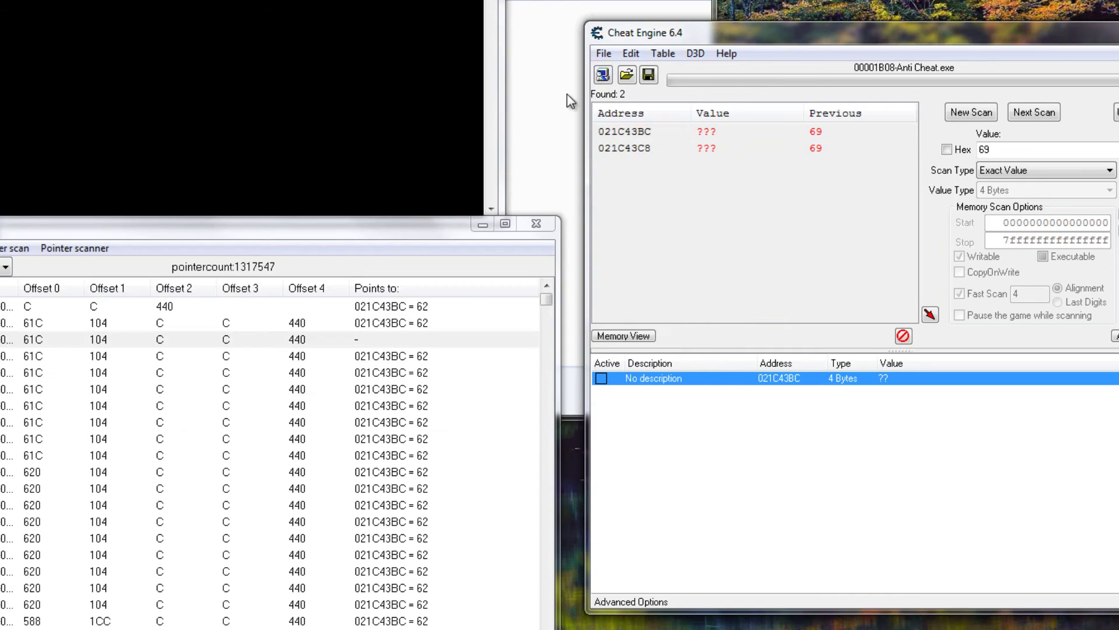
pyautogui.click(603, 74)
pyautogui.doubleClick(922, 304)
pyautogui.press('Return')
# Start a new exact-value scan for 71 and narrow the results to addresses holding 70.
pyautogui.doubleClick(1011, 145)
pyautogui.write('72')
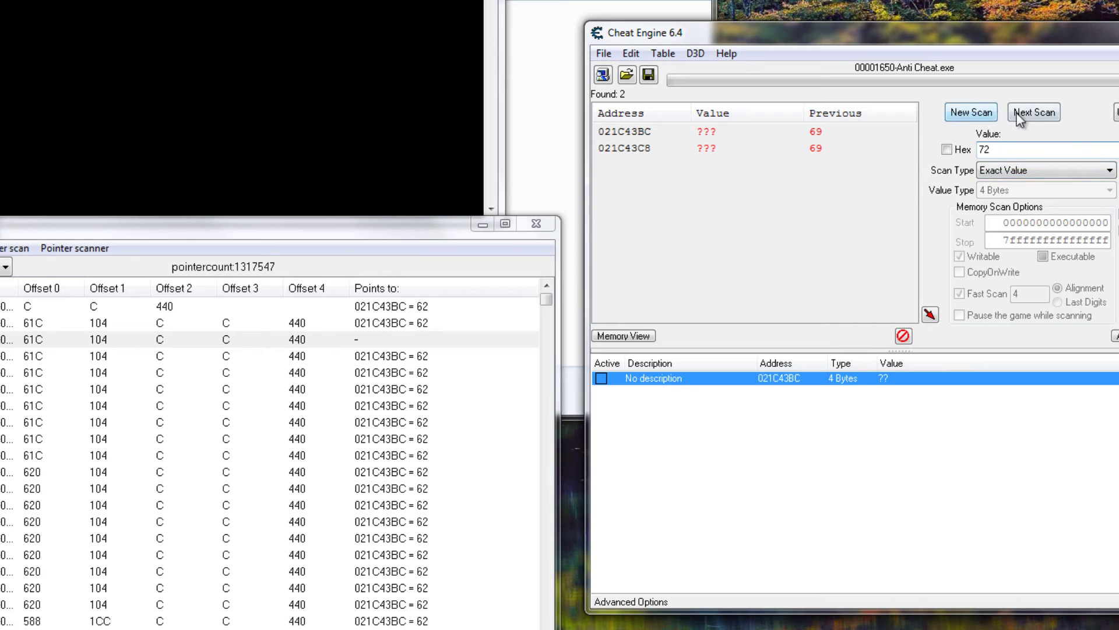
pyautogui.click(982, 119)
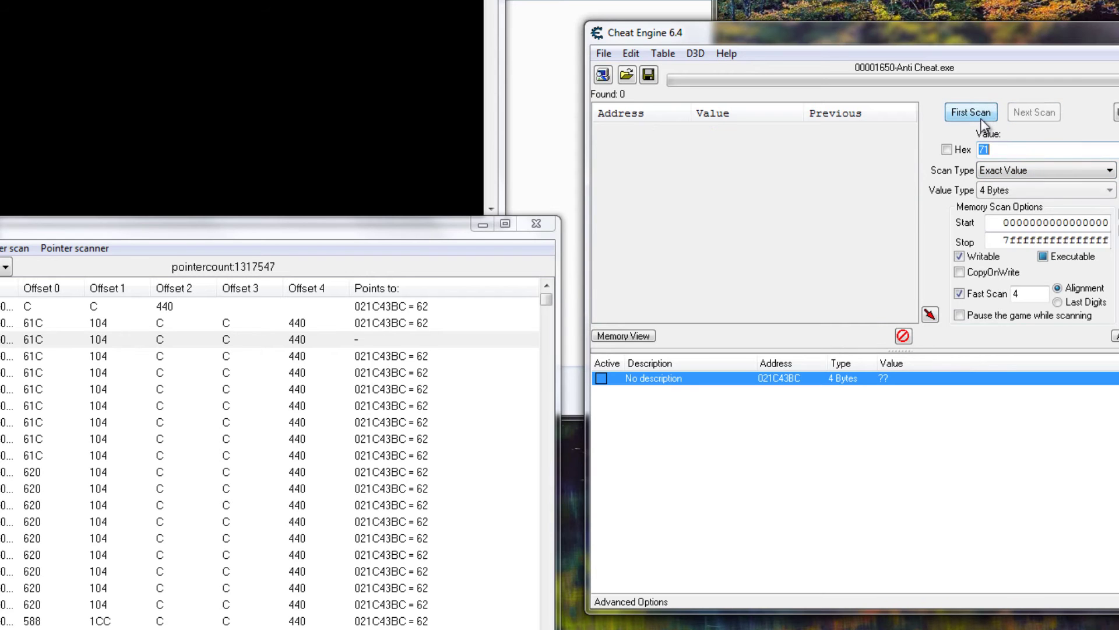
pyautogui.click(981, 117)
pyautogui.write('70')
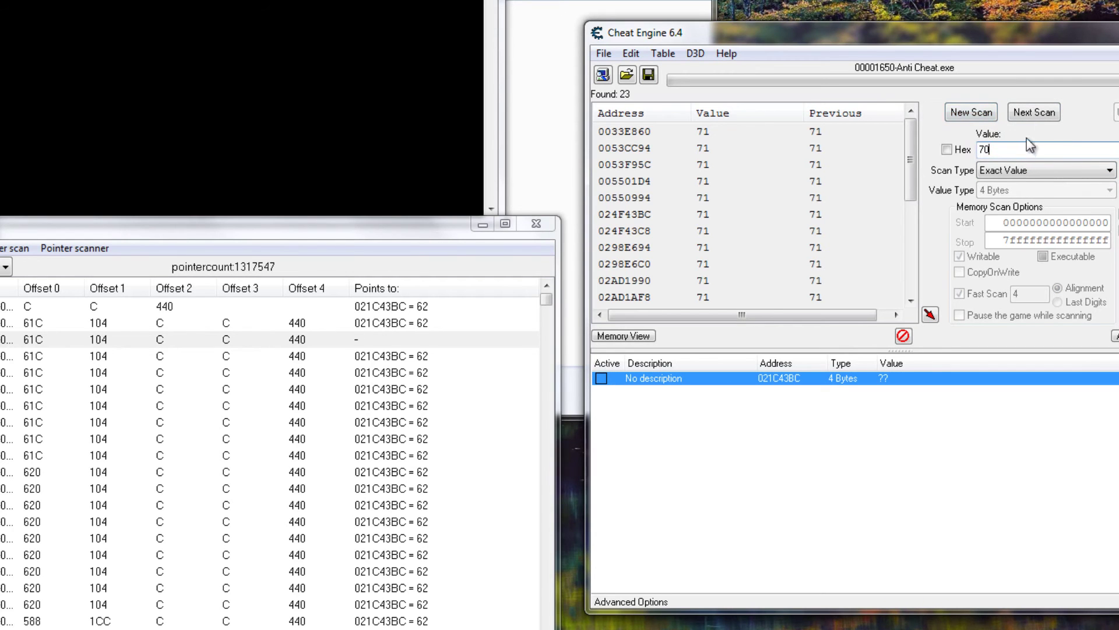
pyautogui.click(1035, 113)
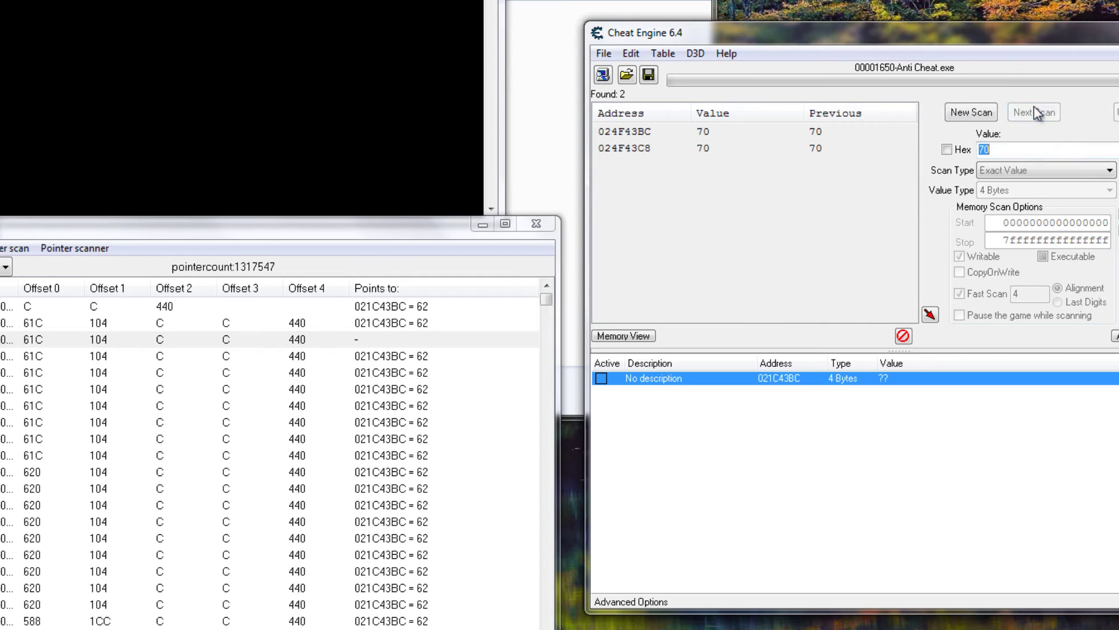
# Add address 024F43BC to the address list and rescan the pointer list for it, overwriting 1.PTR.
pyautogui.doubleClick(693, 129)
pyautogui.click(800, 392)
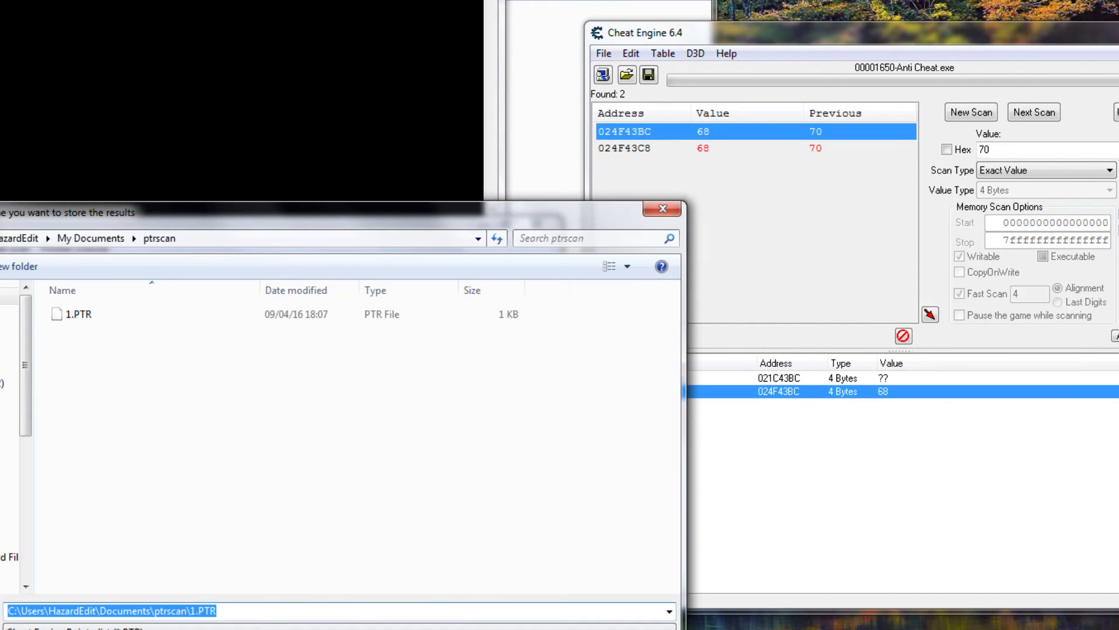
pyautogui.press('Return')
pyautogui.click(598, 239)
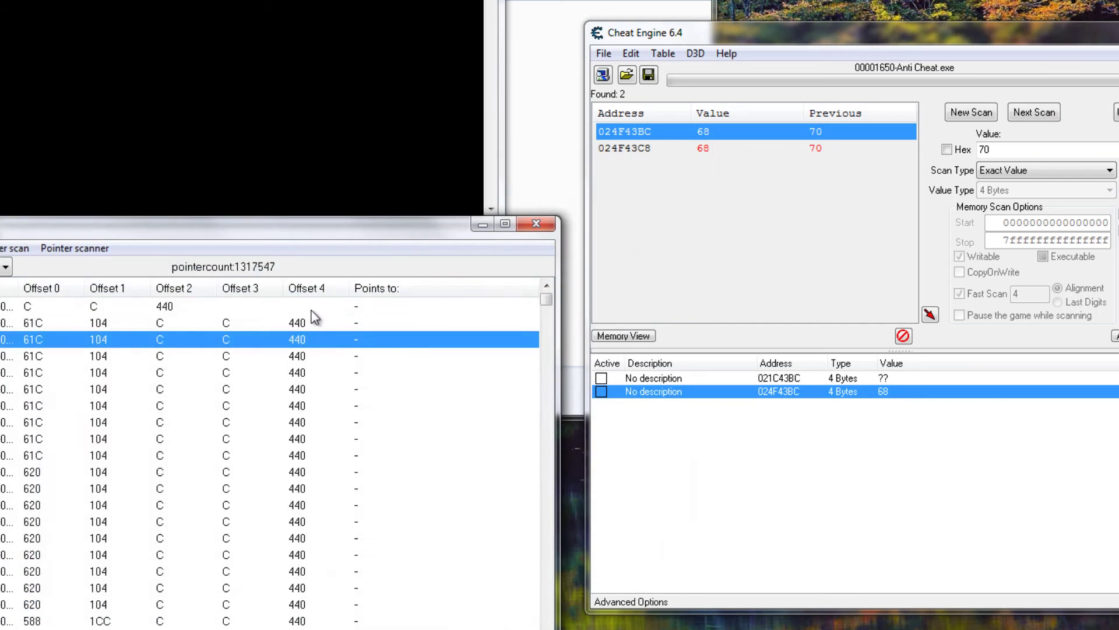
pyautogui.click(270, 341)
pyautogui.moveTo(548, 306); pyautogui.dragTo(574, 289)
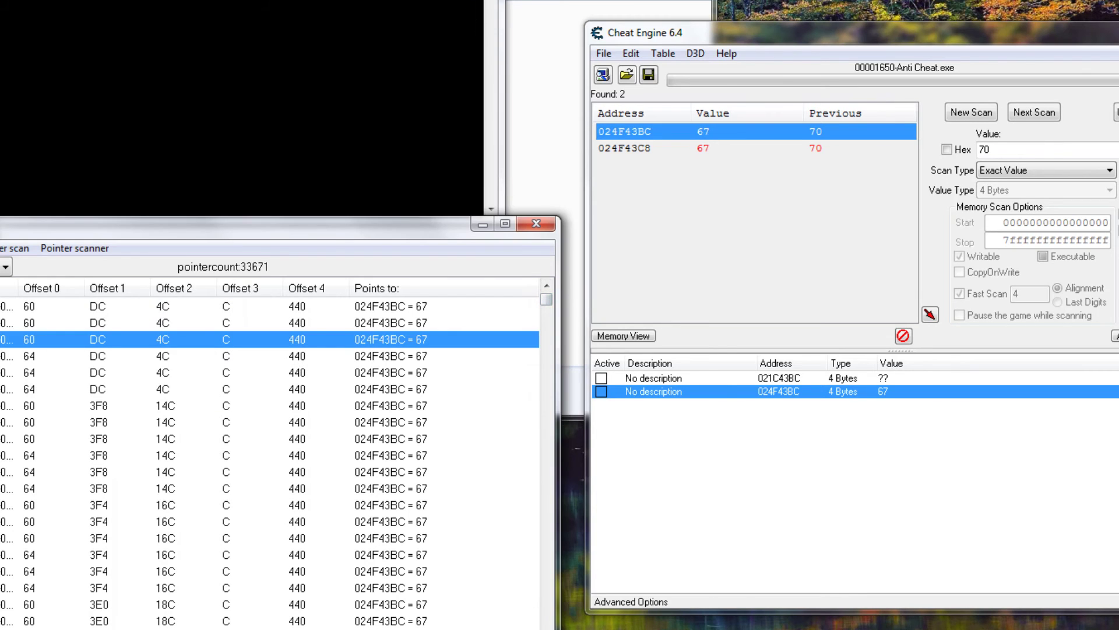
# Start a fresh instance of Anti Cheat.exe and attach Cheat Engine to it, keeping the address list.
pyautogui.doubleClick(89, 34)
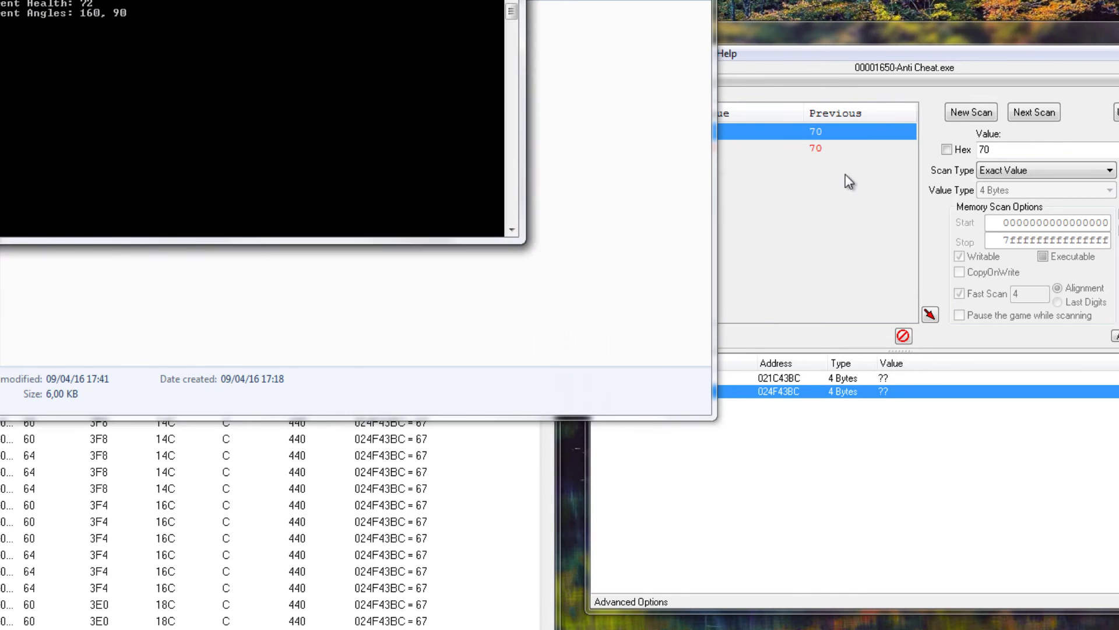
pyautogui.click(849, 182)
pyautogui.click(607, 74)
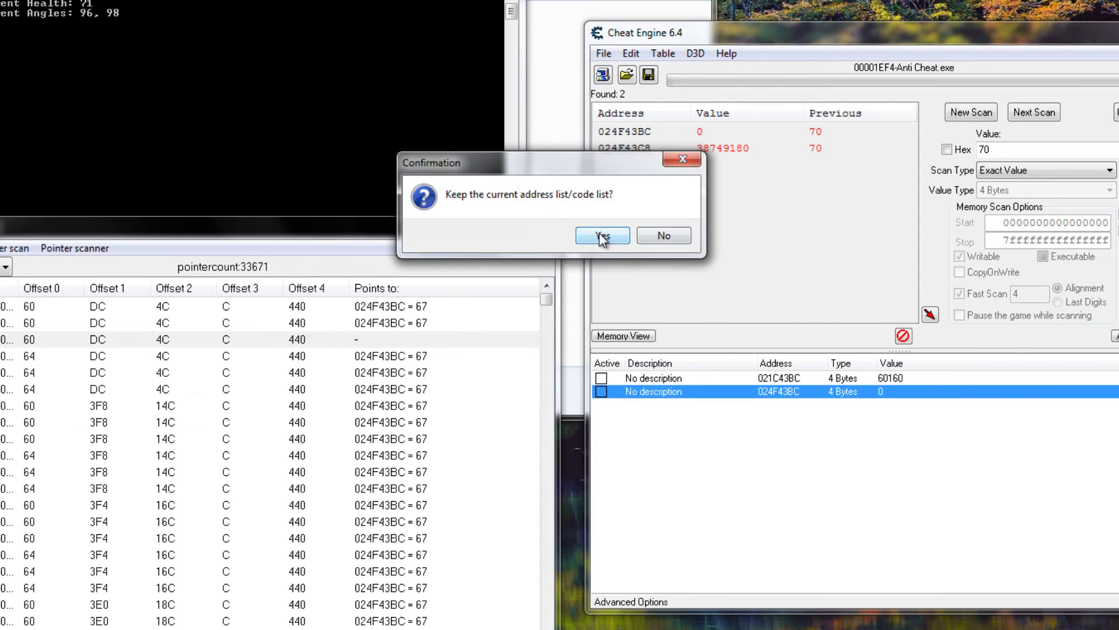
pyautogui.click(602, 237)
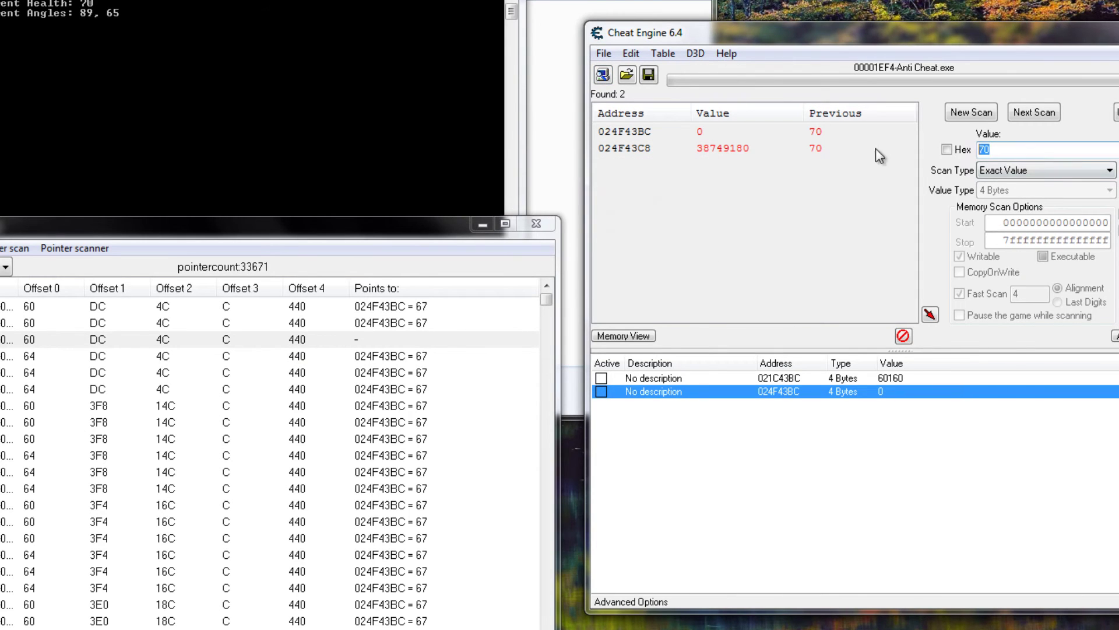
# Run a new first scan for the exact value 69 in the restarted process.
pyautogui.write('69')
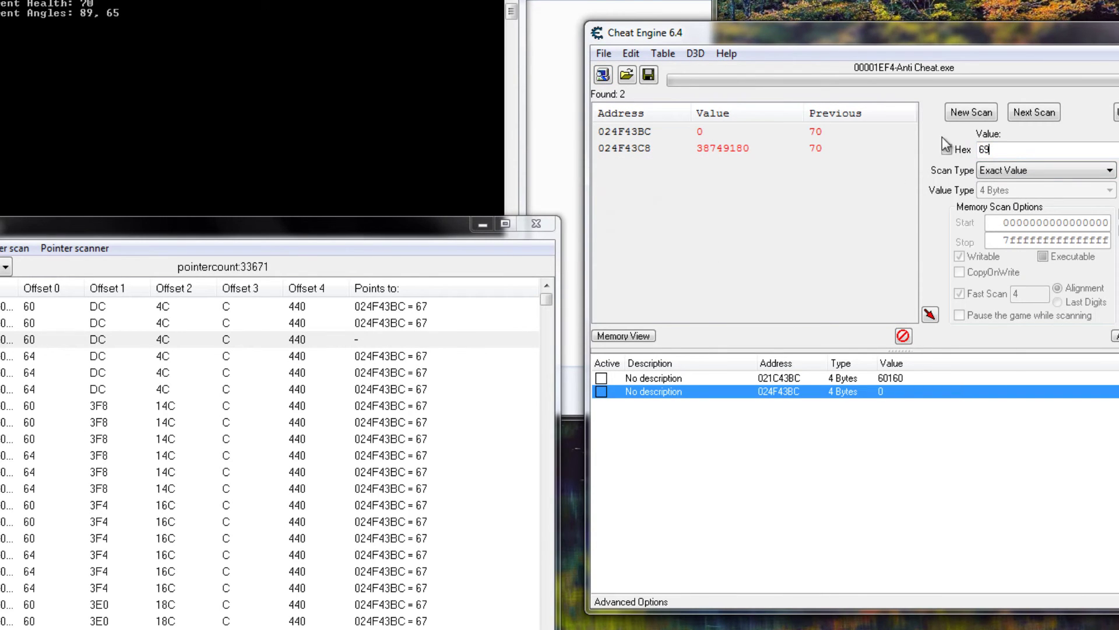
pyautogui.click(973, 111)
pyautogui.click(974, 111)
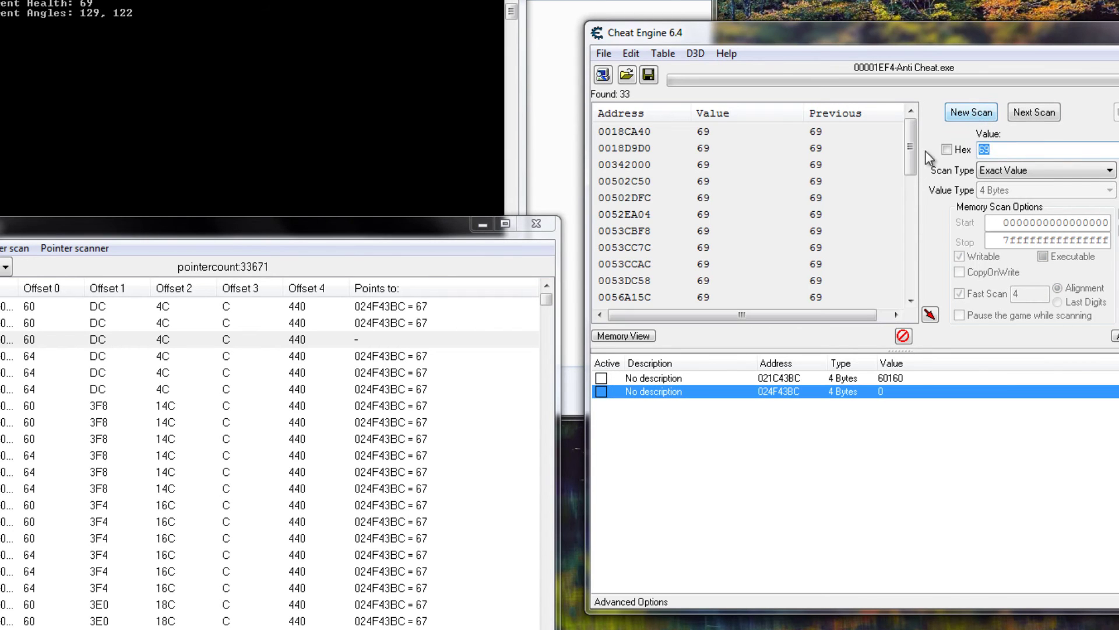
# Narrow the scan to 68 and replace the address list entries 021C43BC and 024F43BC with result 024943BC.
pyautogui.moveTo(913, 156); pyautogui.dragTo(922, 125)
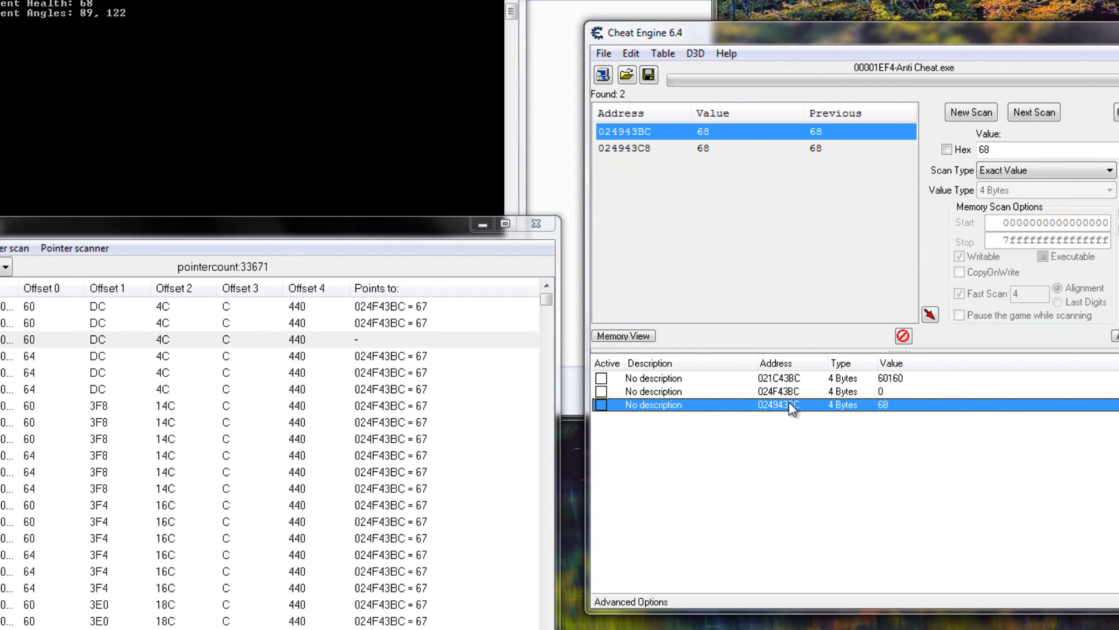
pyautogui.click(791, 392)
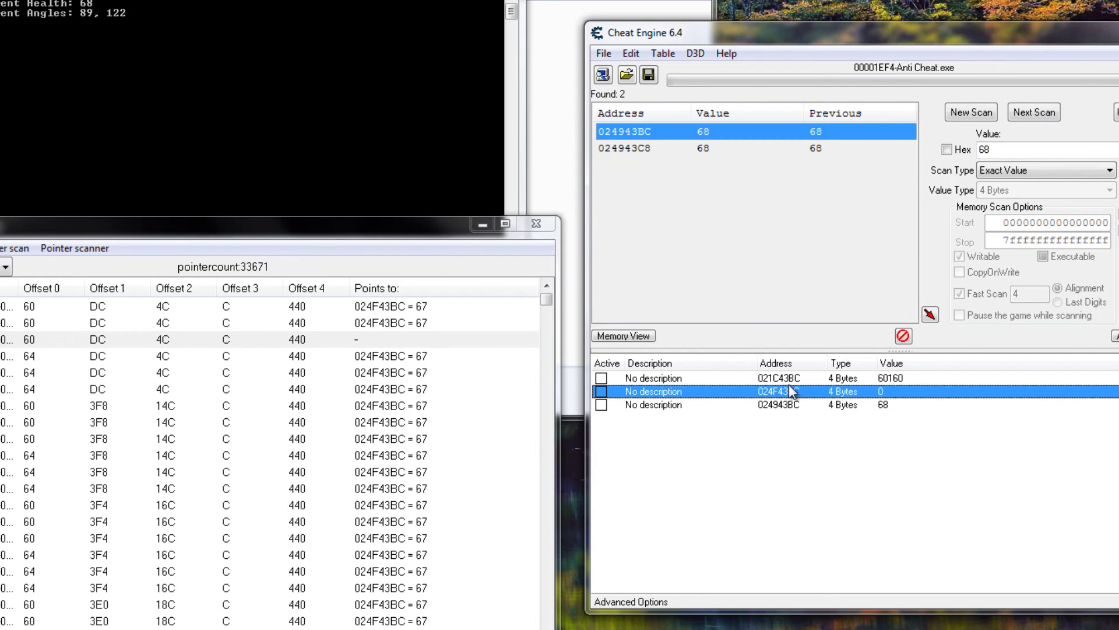
pyautogui.keyDown('shift'); pyautogui.click(798, 378); pyautogui.keyUp('shift')
pyautogui.press('Delete')
pyautogui.press('Return')
# Rescan the pointer list for address 024943BC, overwriting 1.PTR.
pyautogui.doubleClick(723, 377)
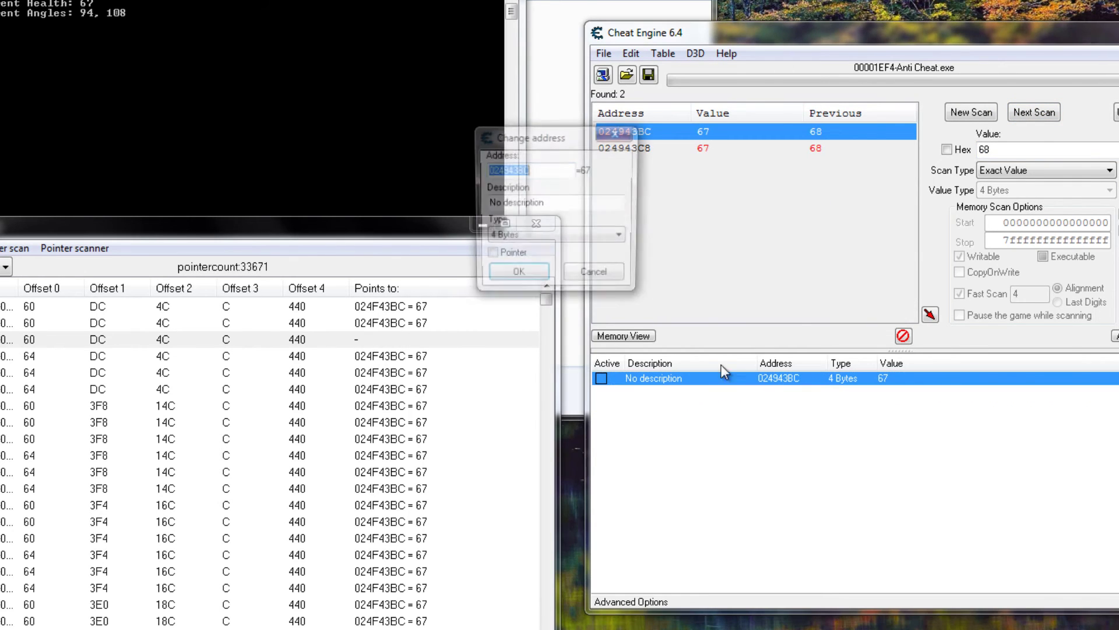
pyautogui.click(596, 272)
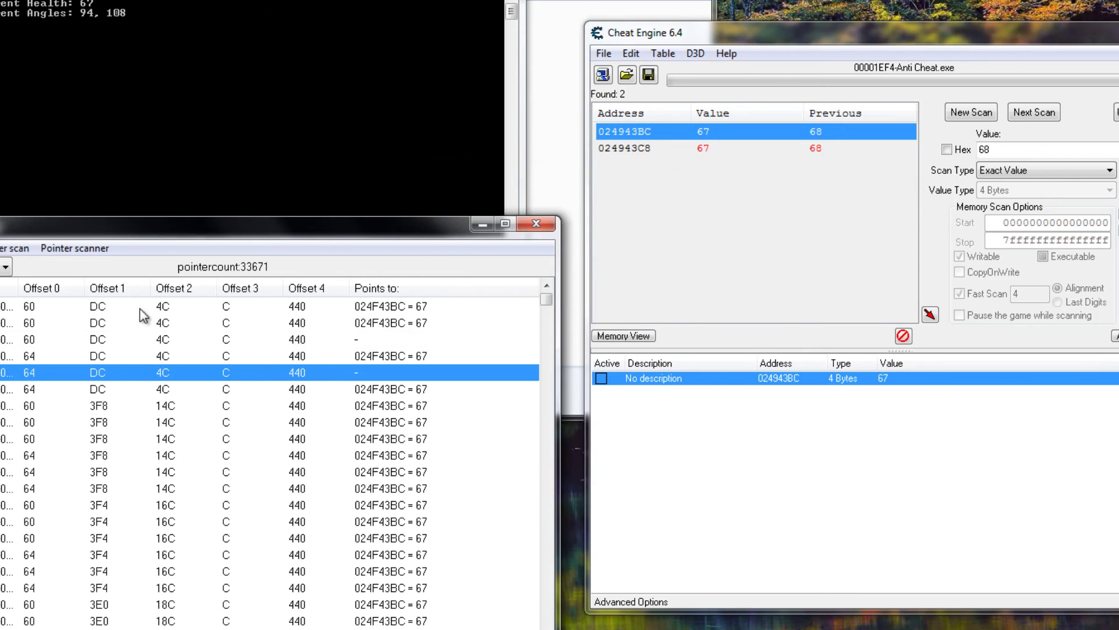
pyautogui.click(75, 248)
pyautogui.click(116, 290)
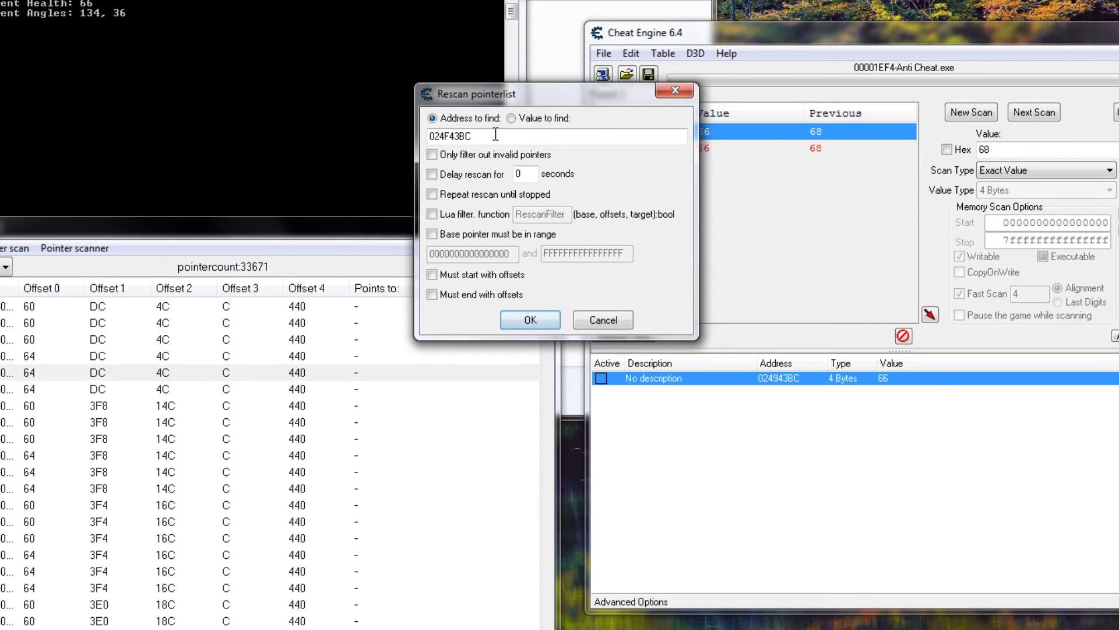
pyautogui.doubleClick(478, 137)
pyautogui.write('024943BC')
pyautogui.click(531, 320)
pyautogui.press('Return')
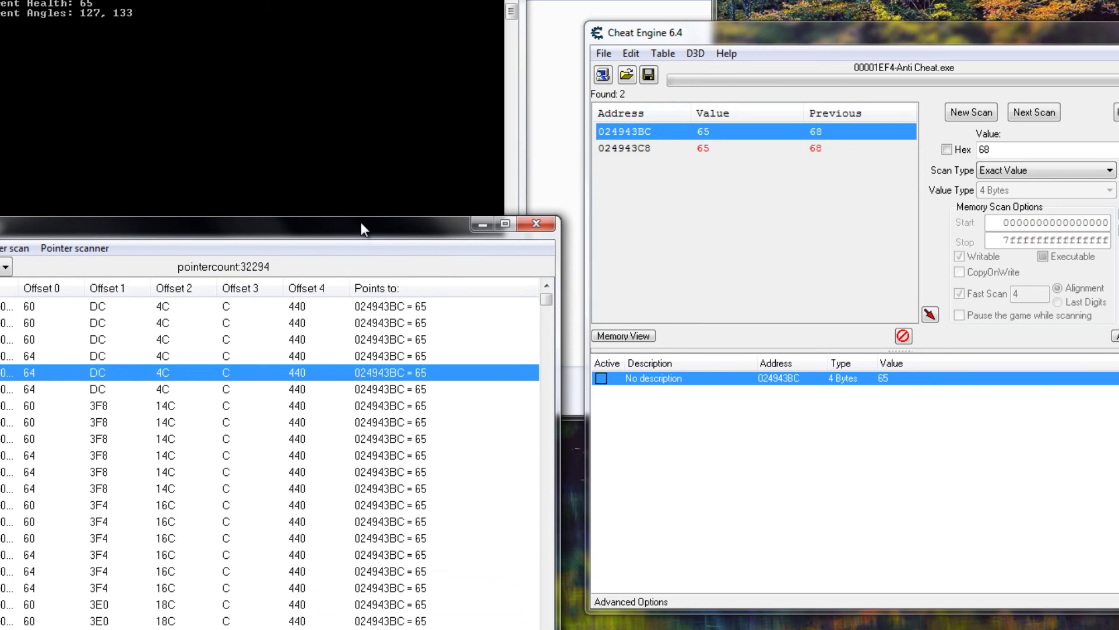
# Look through the rescanned pointer list from beginning to end to check what its pointers resolve to.
pyautogui.moveTo(361, 228); pyautogui.dragTo(362, 222)
pyautogui.scroll(-5, 394, 354)
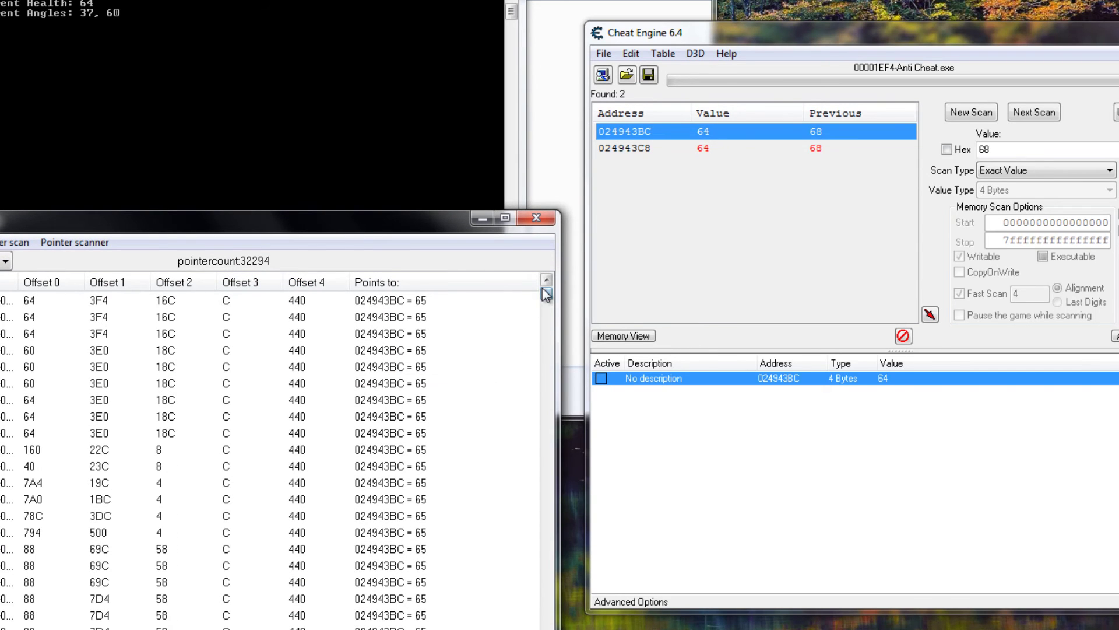
pyautogui.moveTo(548, 297); pyautogui.dragTo(546, 359)
pyautogui.moveTo(599, 331); pyautogui.dragTo(590, 252)
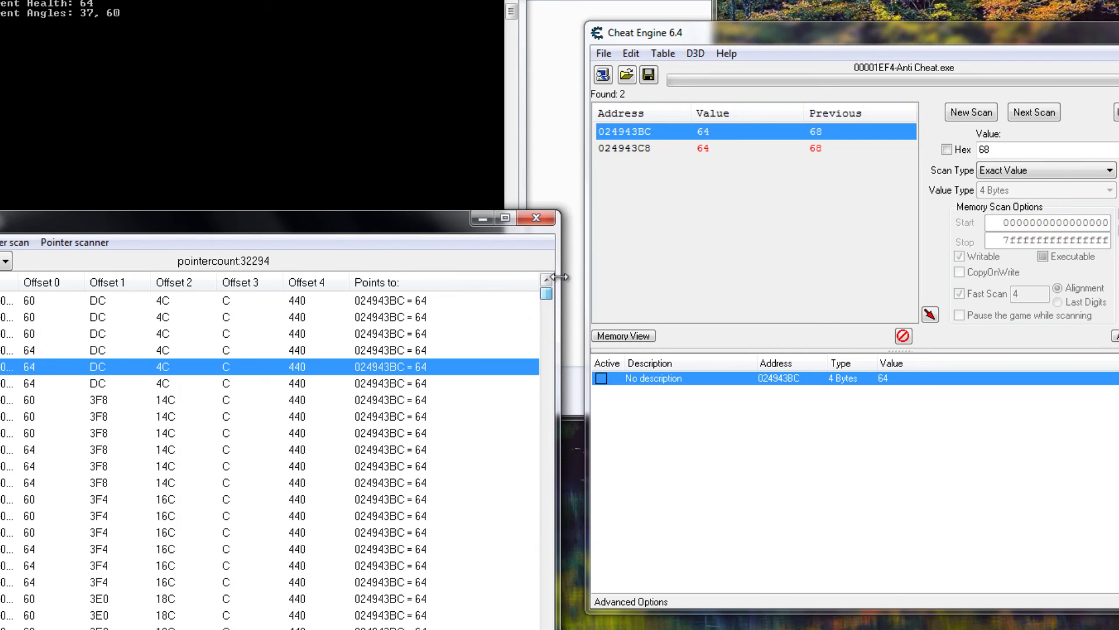
pyautogui.moveTo(547, 293)
pyautogui.mouseDown()
pyautogui.moveTo(561, 414)
pyautogui.moveTo(556, 496)
pyautogui.moveTo(539, 560)
pyautogui.moveTo(527, 565)
pyautogui.moveTo(536, 528)
pyautogui.moveTo(539, 629)
pyautogui.moveTo(579, 591)
pyautogui.moveTo(591, 333)
pyautogui.moveTo(627, 284)
pyautogui.moveTo(592, 621)
pyautogui.mouseUp()
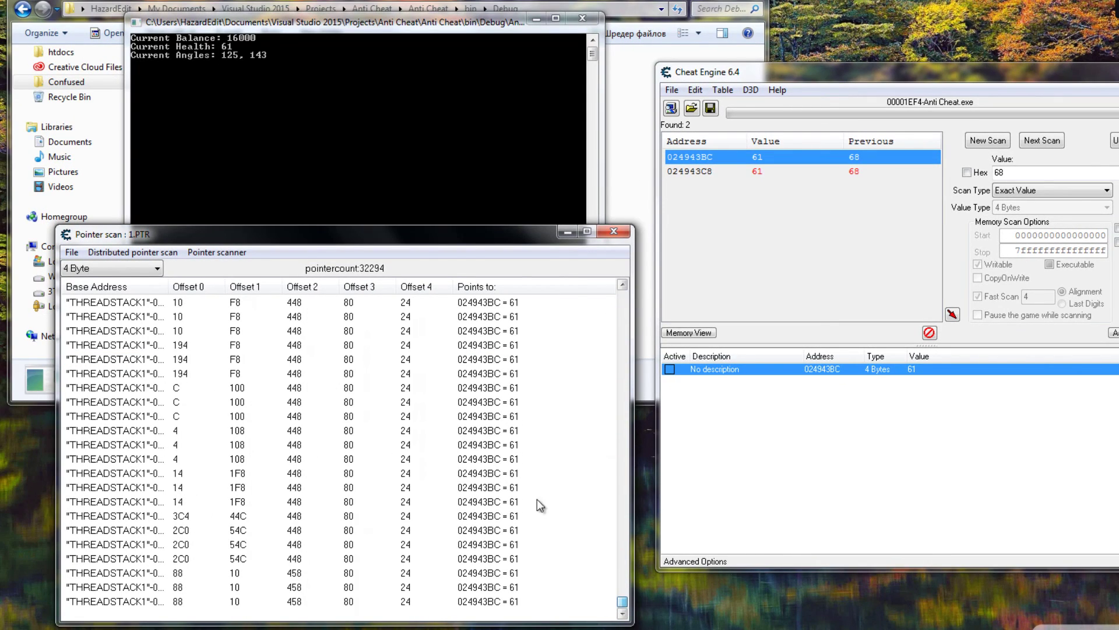
pyautogui.moveTo(536, 500); pyautogui.dragTo(610, 556)
pyautogui.moveTo(624, 612); pyautogui.dragTo(655, 281)
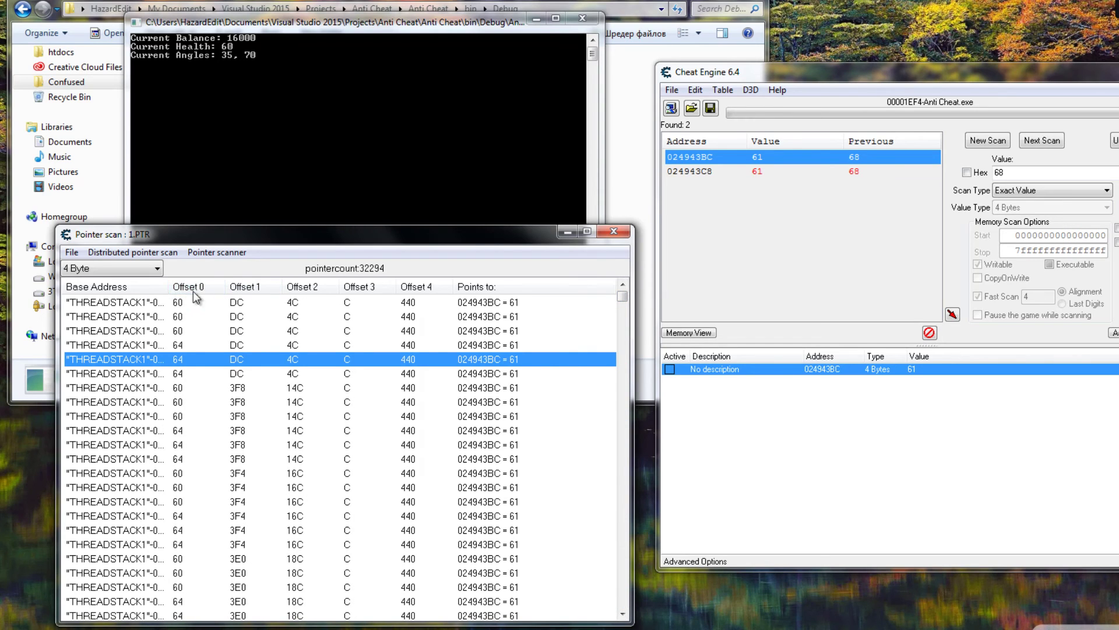
# Sort the pointer list by Offset 4 and go through the pointers with the fewest offsets.
pyautogui.click(421, 286)
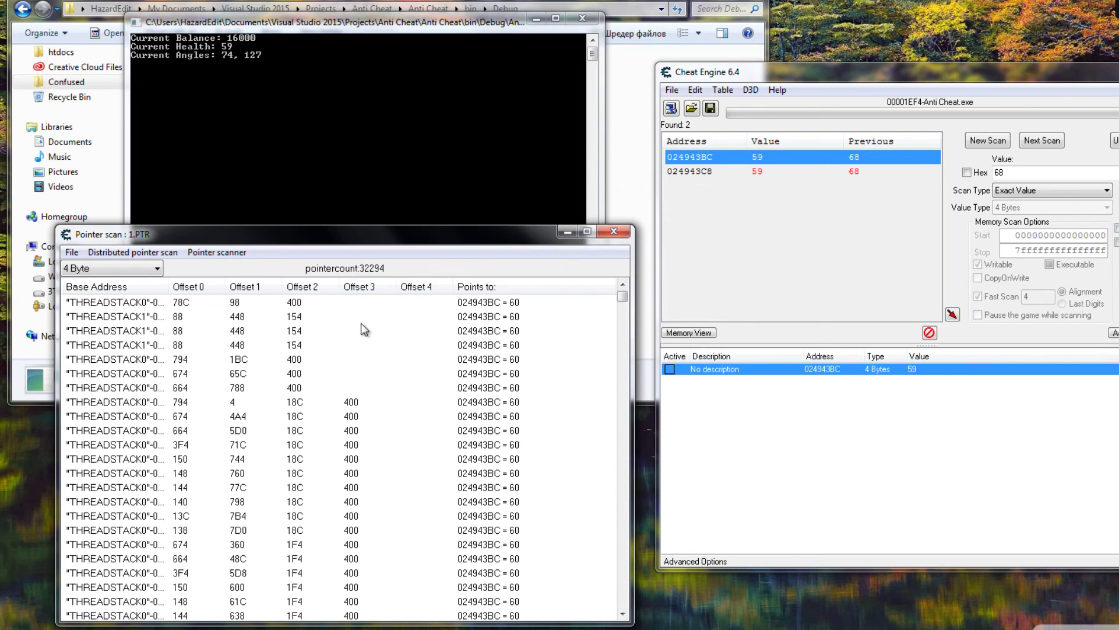
pyautogui.click(197, 306)
pyautogui.press('Down')
pyautogui.press('Down')
pyautogui.press('Down')
pyautogui.press('Down')
pyautogui.press('Down')
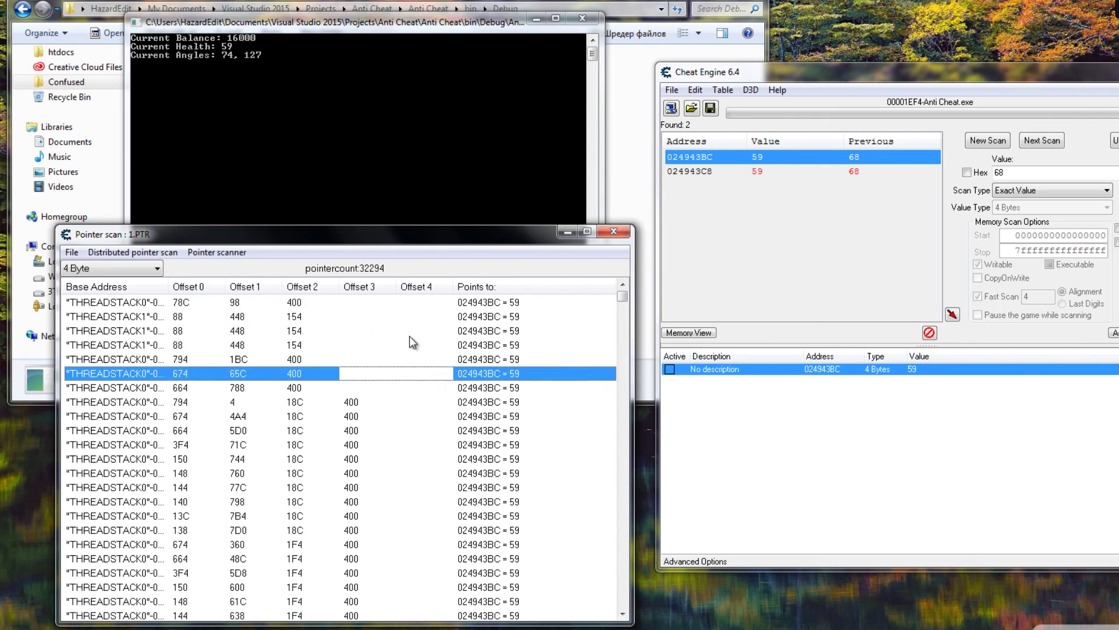
pyautogui.press('Up')
pyautogui.press('Up')
pyautogui.press('Up')
pyautogui.press('Up')
pyautogui.press('Up')
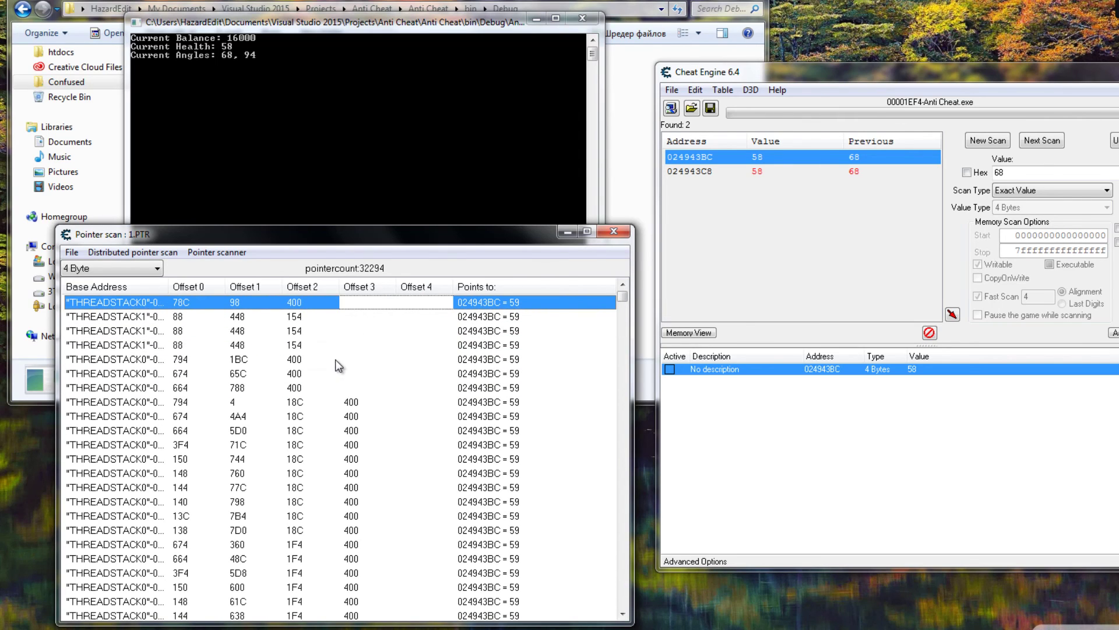
pyautogui.press('Down')
pyautogui.press('Down')
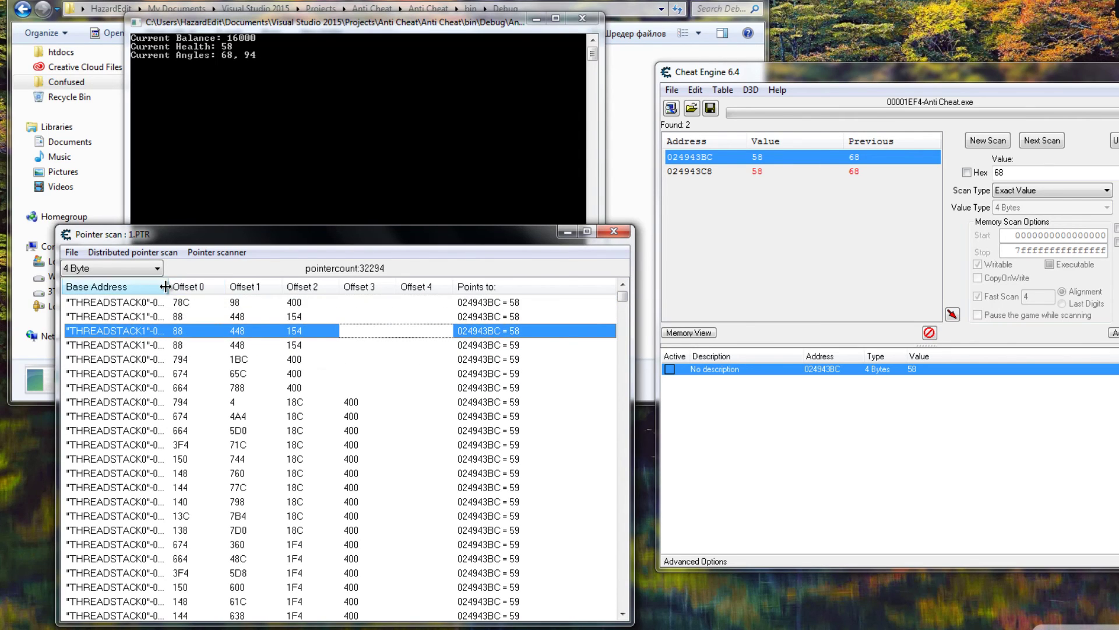
# Widen the Base Address column enough to show each pointer's full THREADSTACK base address.
pyautogui.moveTo(168, 286); pyautogui.dragTo(201, 286)
pyautogui.press('Up')
pyautogui.press('Up')
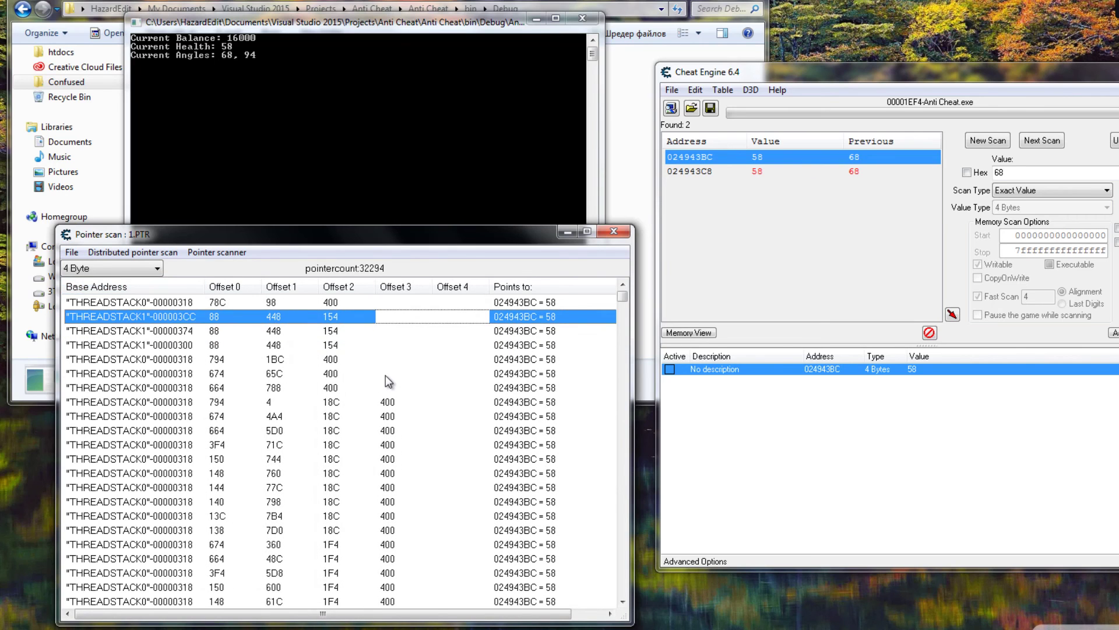
# Compare the base addresses and offsets of the pointers that have only three offsets.
pyautogui.click(404, 384)
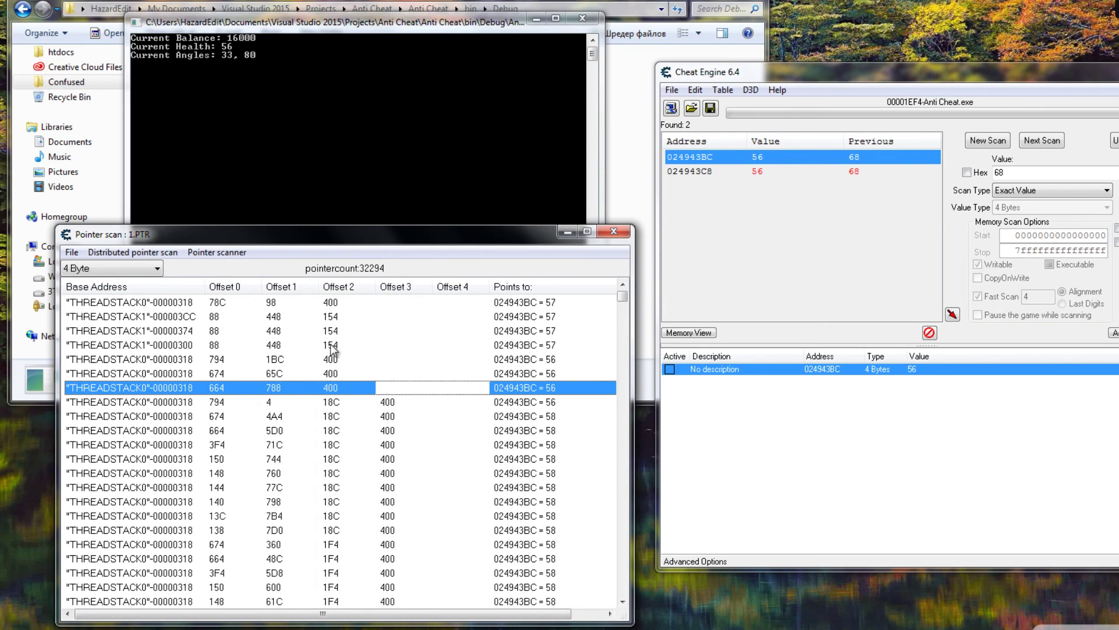
pyautogui.press('Up')
pyautogui.press('Up')
pyautogui.press('Up')
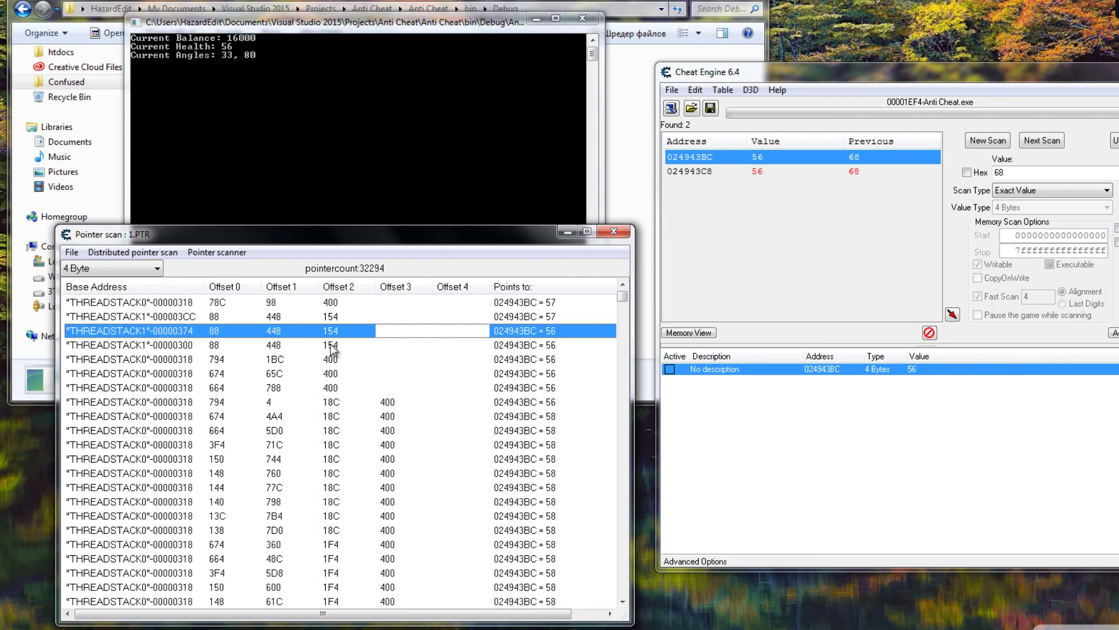
pyautogui.press('Up')
pyautogui.press('Up')
pyautogui.press('Down')
pyautogui.press('Down')
pyautogui.press('Down')
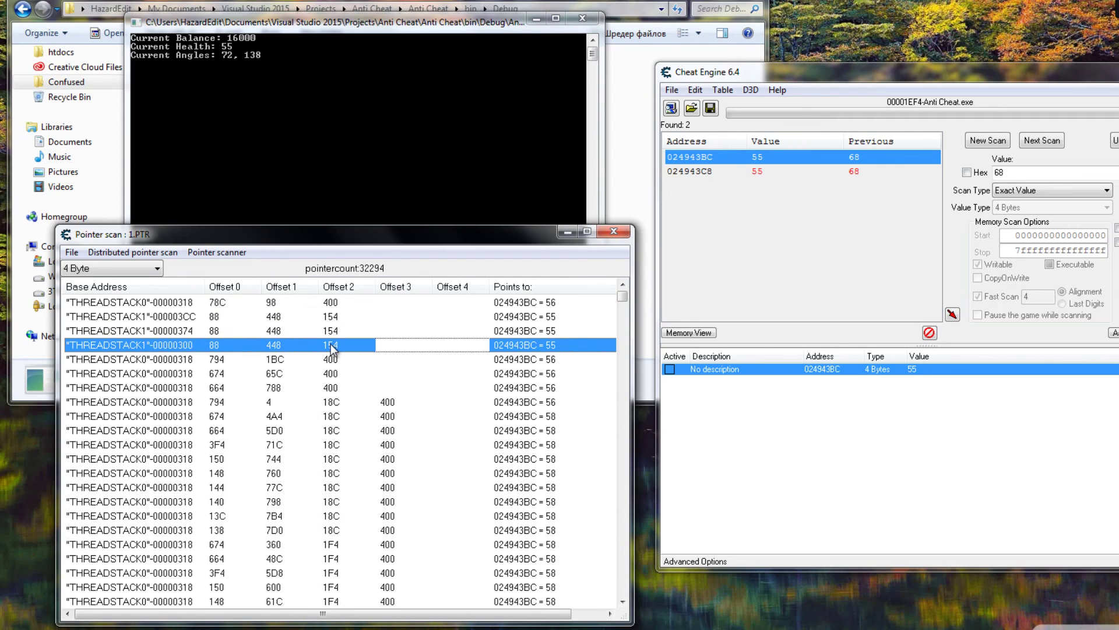
pyautogui.press('Up')
pyautogui.press('Up')
pyautogui.press('Up')
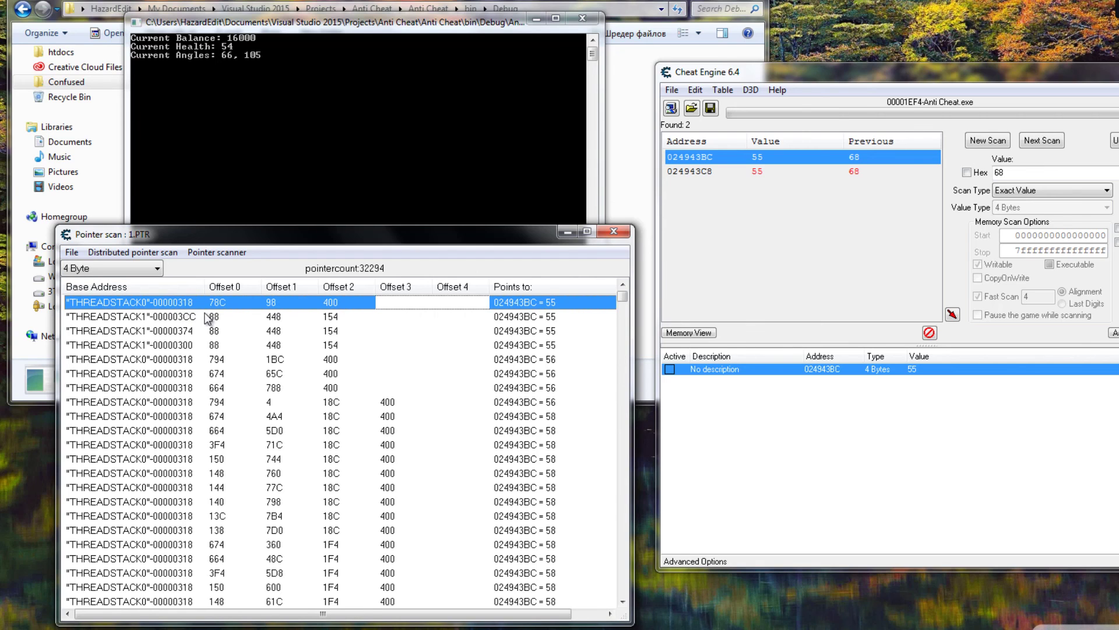
# Add the pointer "THREADSTACK1"-00000300 with offsets 88, 448, 154 to the address list and delete the plain 024943BC entry.
pyautogui.press('Down')
pyautogui.press('Down')
pyautogui.press('Down')
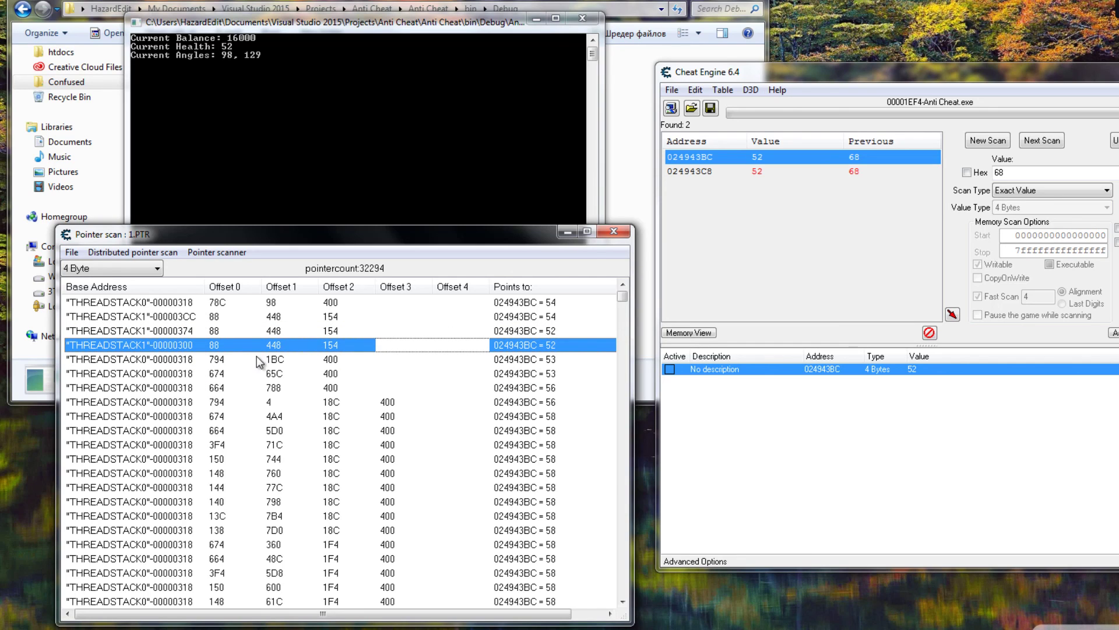
pyautogui.doubleClick(186, 345)
pyautogui.click(783, 379)
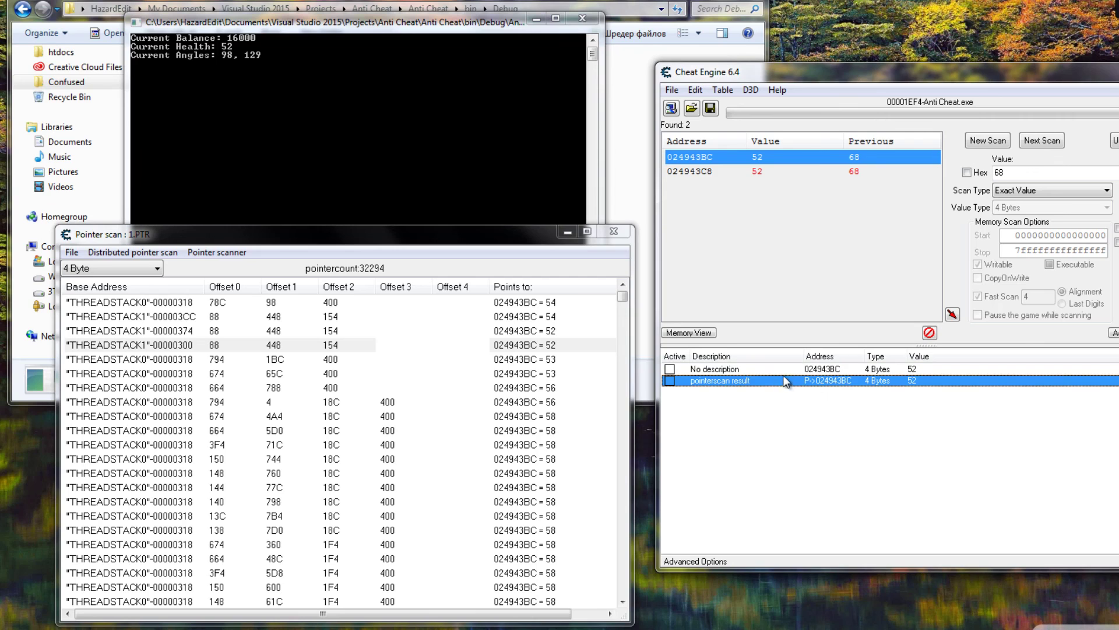
pyautogui.click(770, 369)
pyautogui.press('Delete')
pyautogui.press('Return')
# Review the pointer list again, comparing the THREADSTACK0 and THREADSTACK1 pointers with three offsets.
pyautogui.click(394, 345)
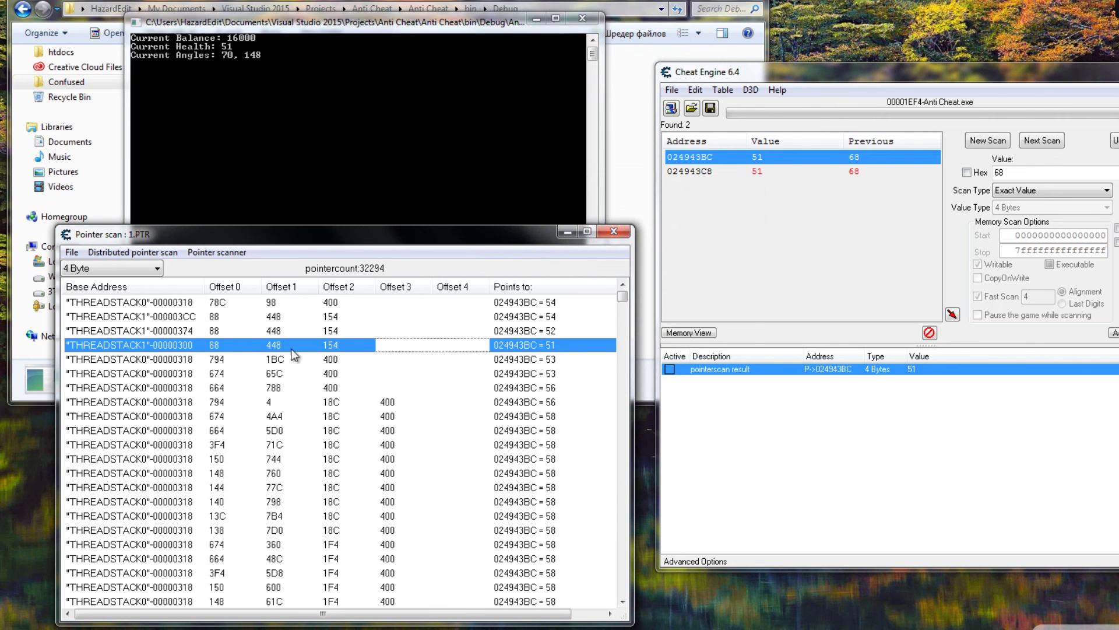
pyautogui.press('Up')
pyautogui.press('Down')
pyautogui.press('Up')
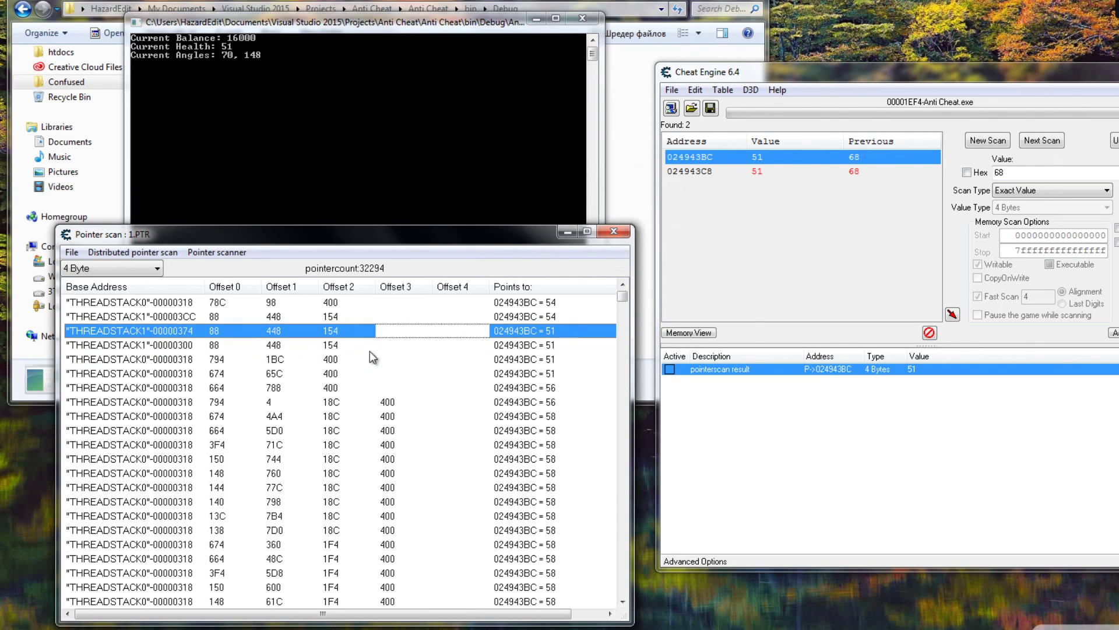
pyautogui.click(373, 358)
pyautogui.scroll(-7, 334, 379)
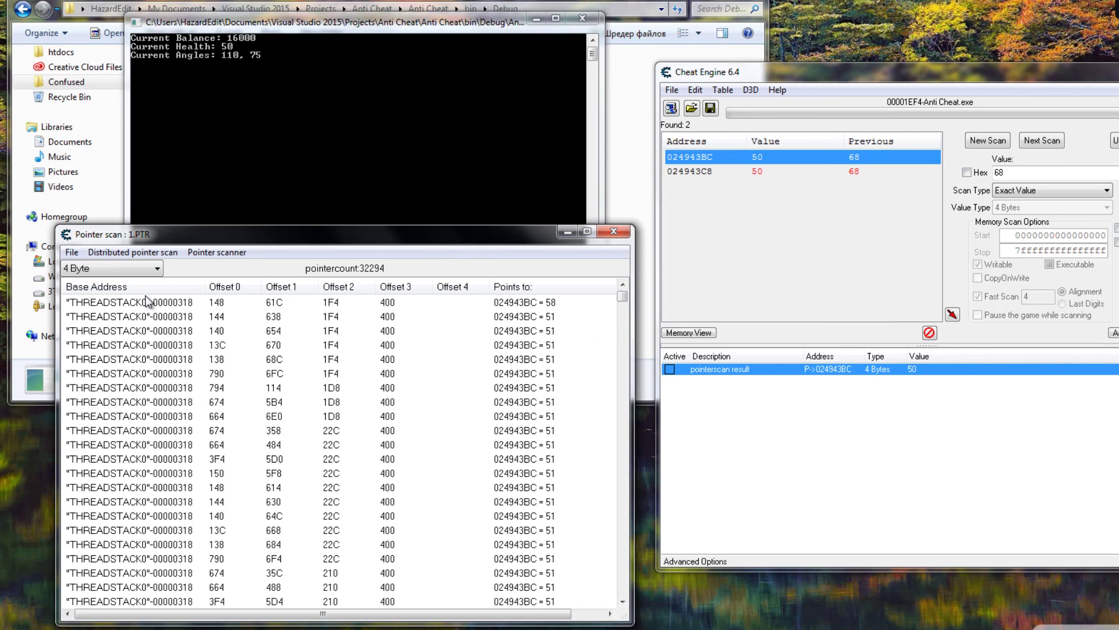
pyautogui.scroll(7, 226, 341)
pyautogui.press('Up')
pyautogui.press('Up')
pyautogui.press('Up')
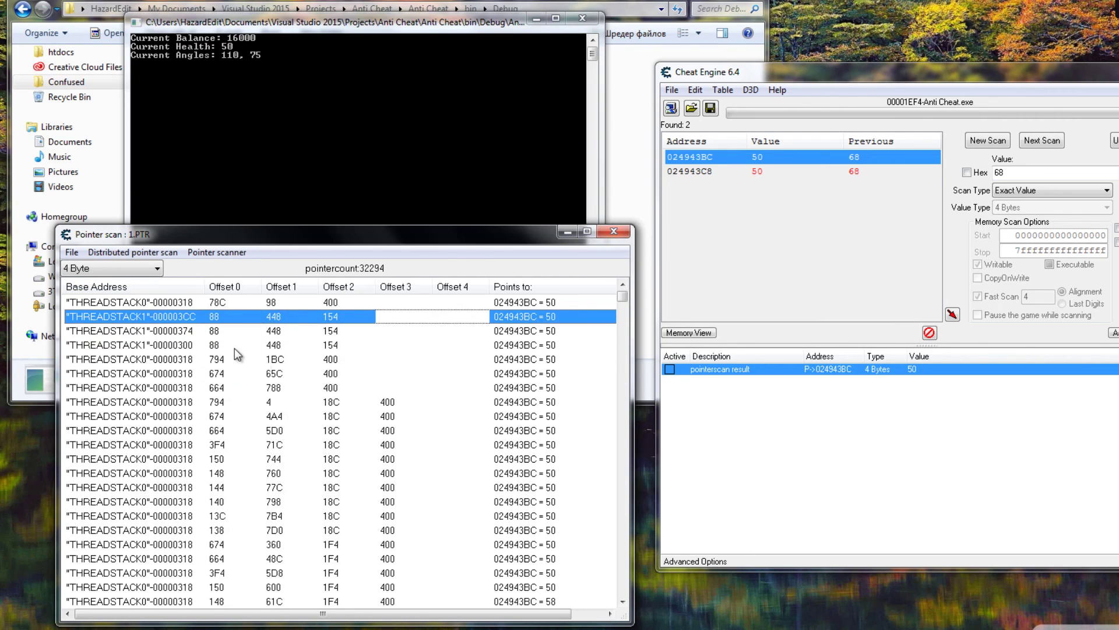
pyautogui.press('Up')
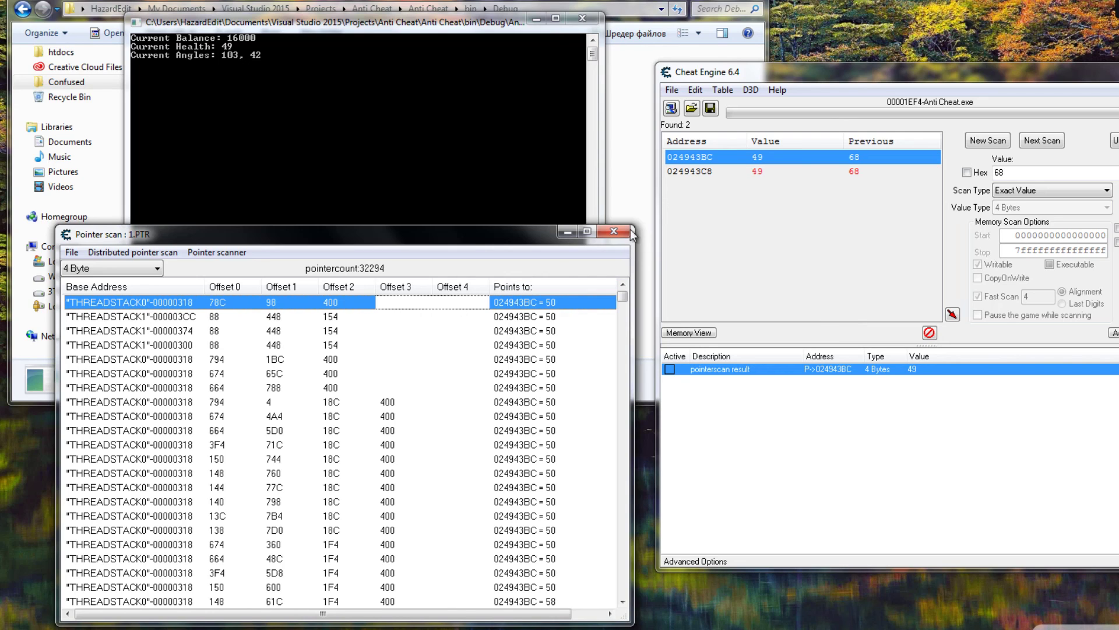
pyautogui.click(146, 345)
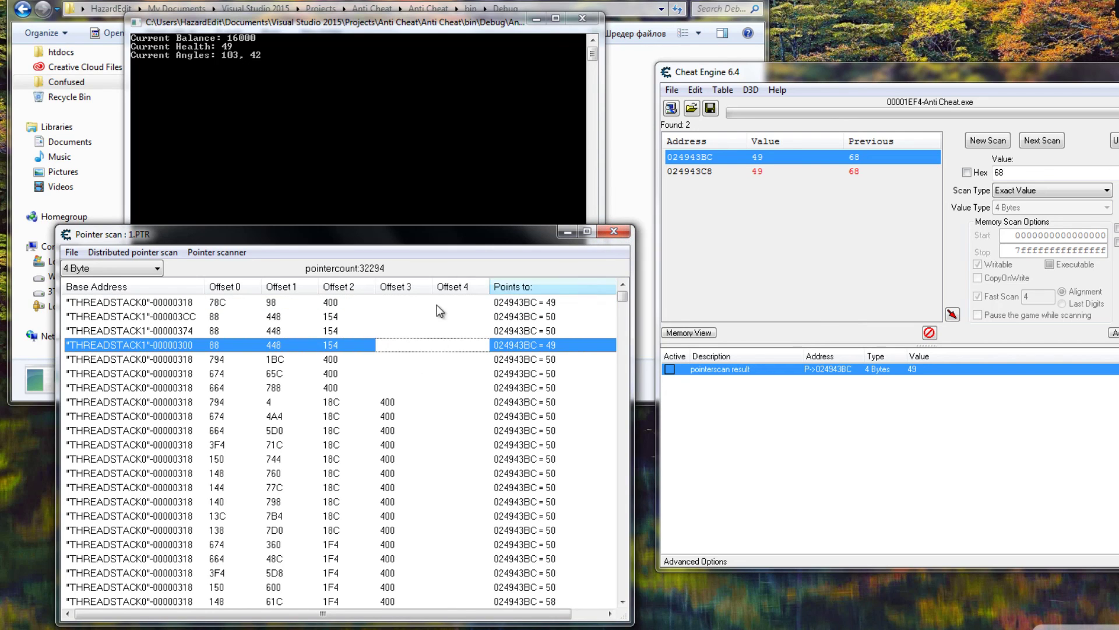